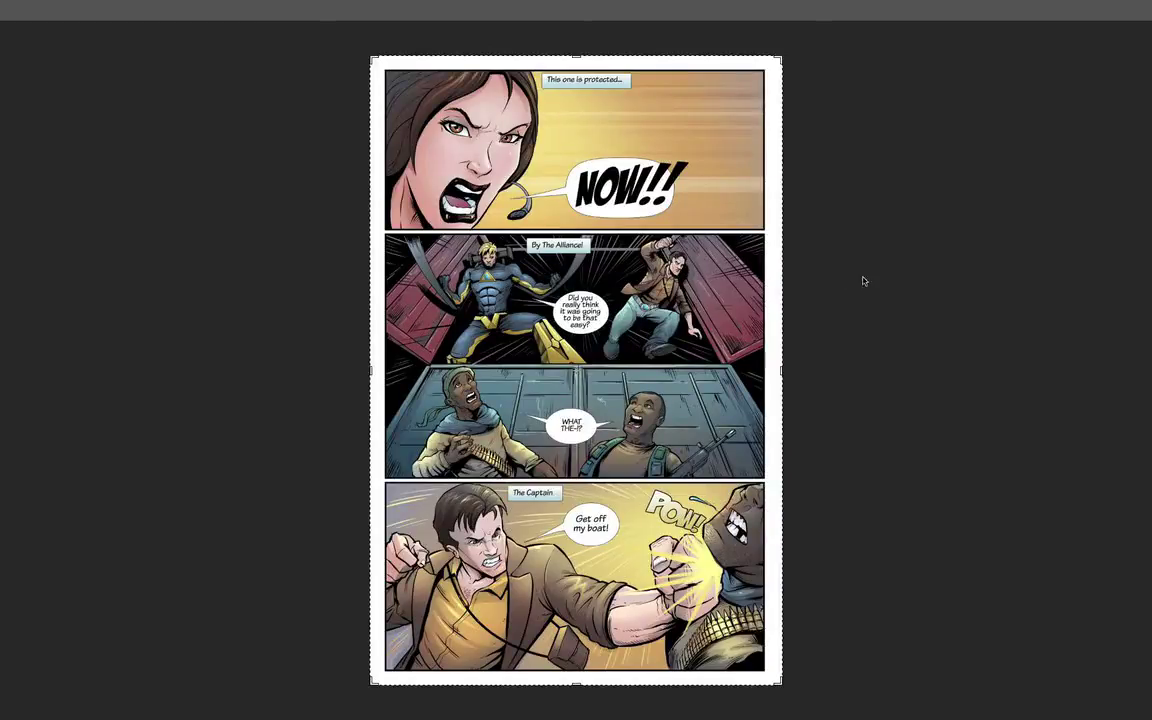
Show the hidden panels and compare the comic page with the COLOR layer shown and hidden
{"action": "key", "text": "Tab"}
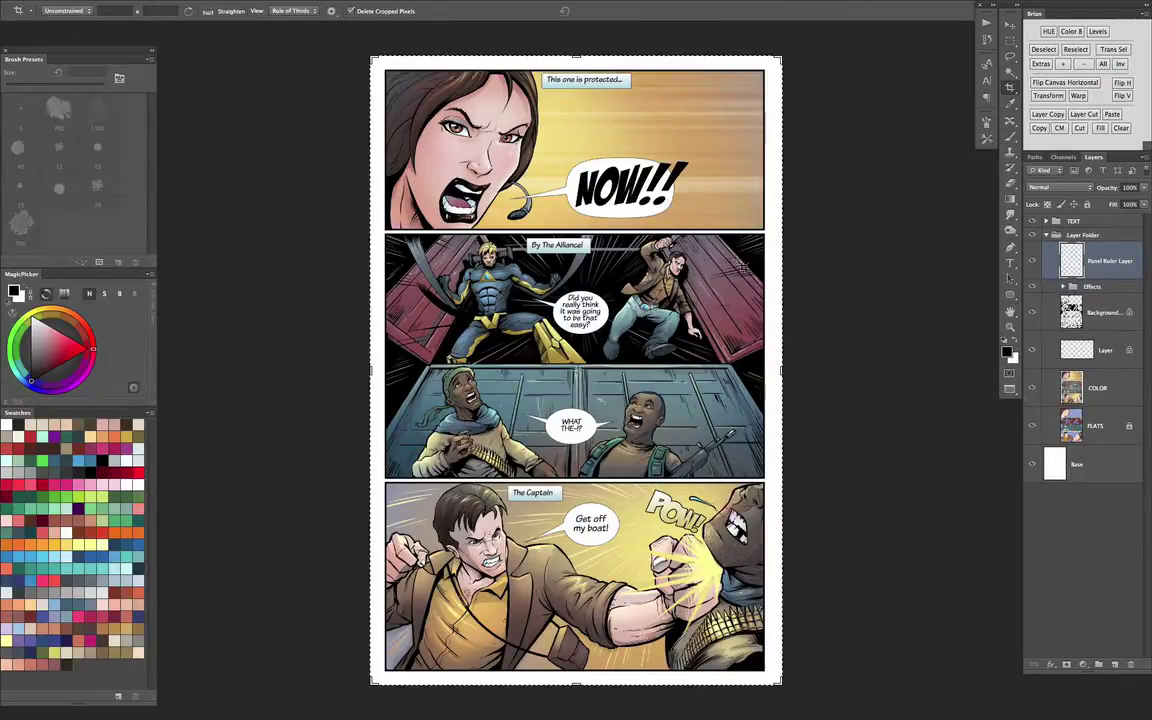
{"action": "left_click_drag", "start_coordinate": [680, 367], "coordinate": [659, 366]}
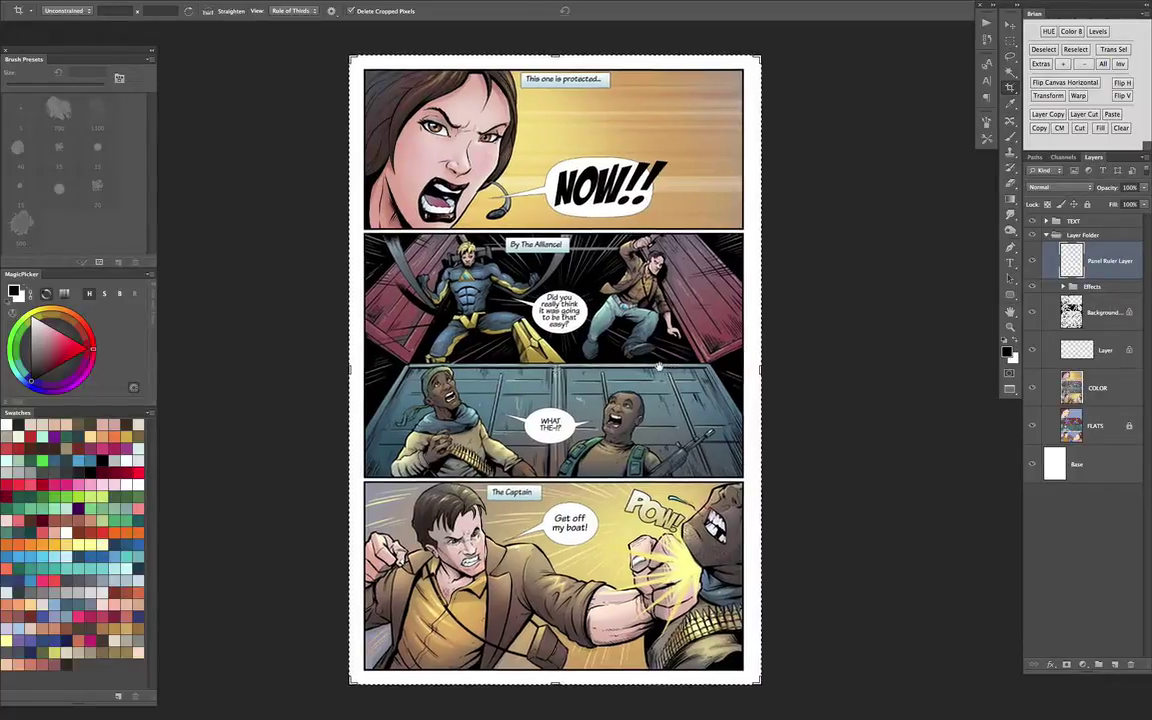
{"action": "scroll", "coordinate": [659, 366], "scroll_direction": "right", "scroll_amount": 2}
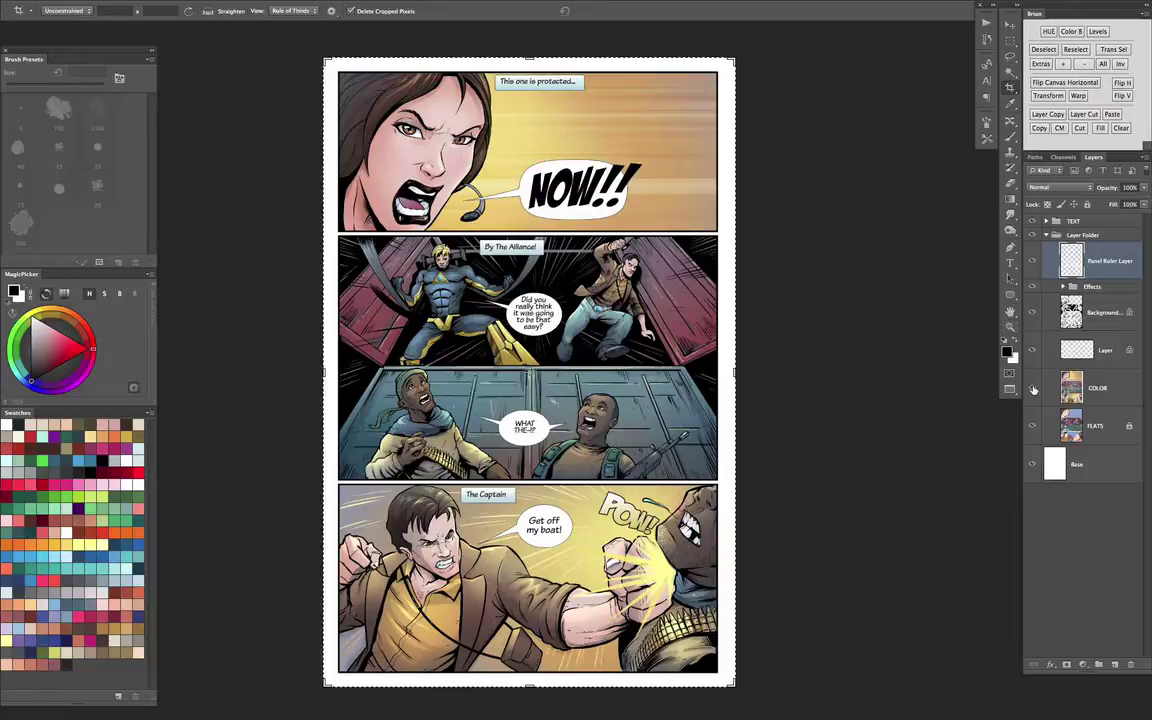
{"action": "left_click", "coordinate": [1032, 388]}
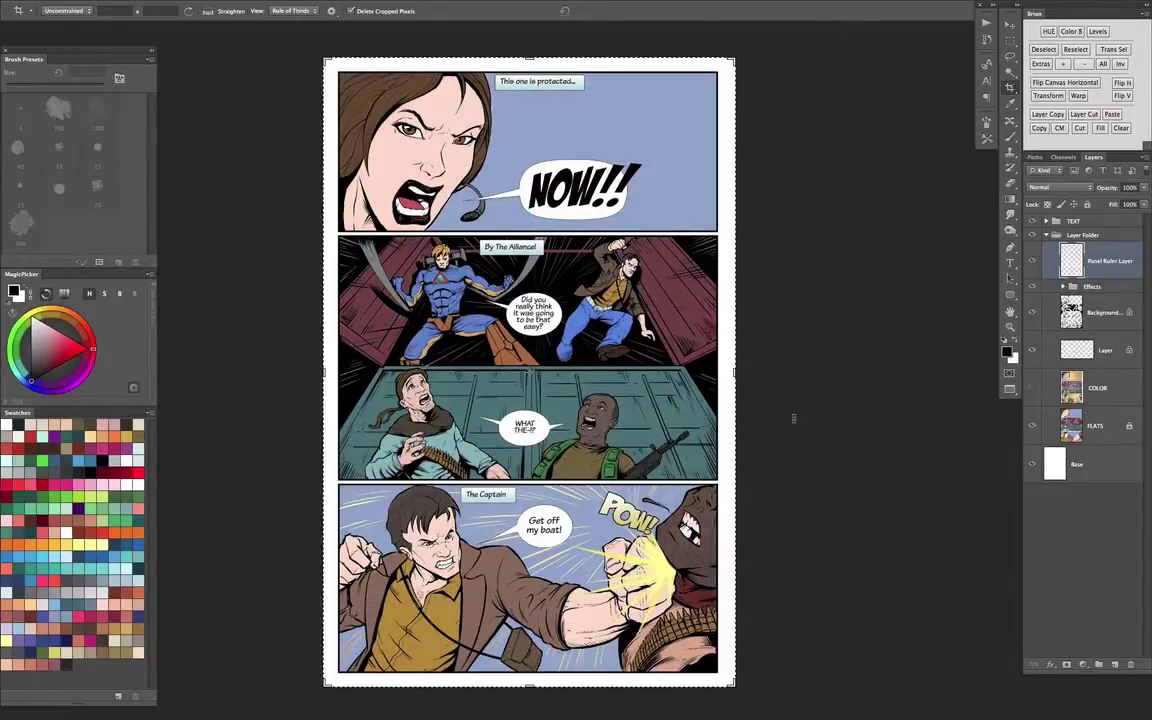
{"action": "key", "text": "ctrl+plus"}
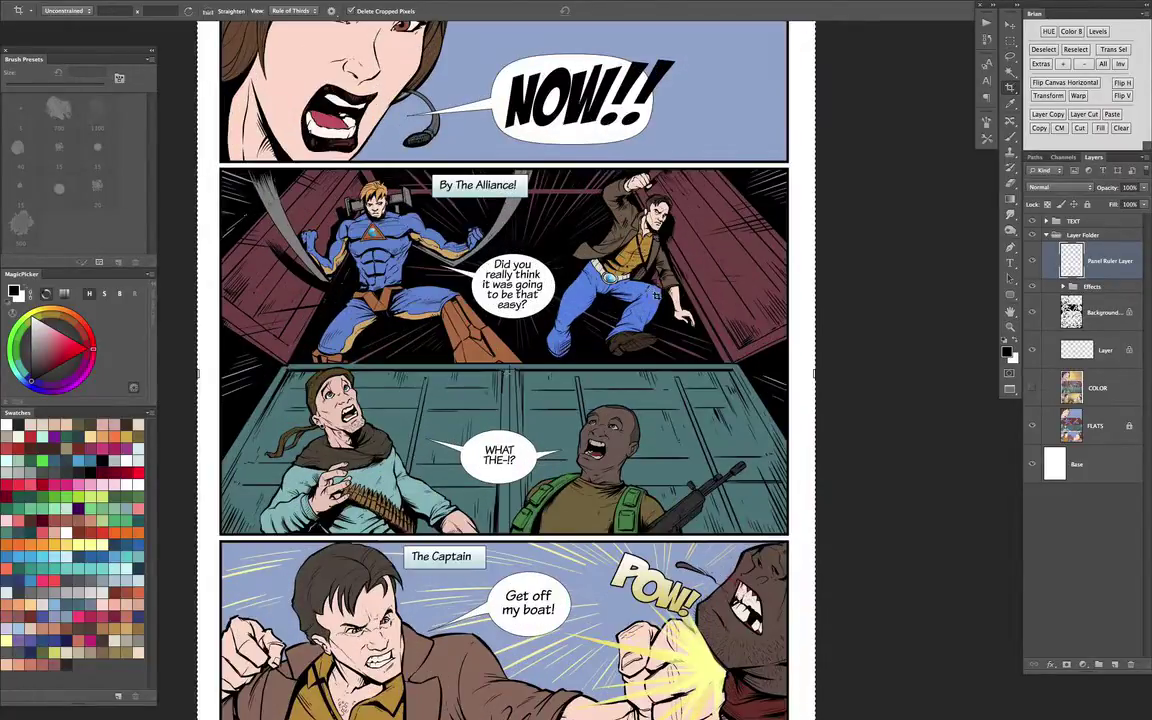
{"action": "left_click_drag", "start_coordinate": [721, 172], "coordinate": [706, 229]}
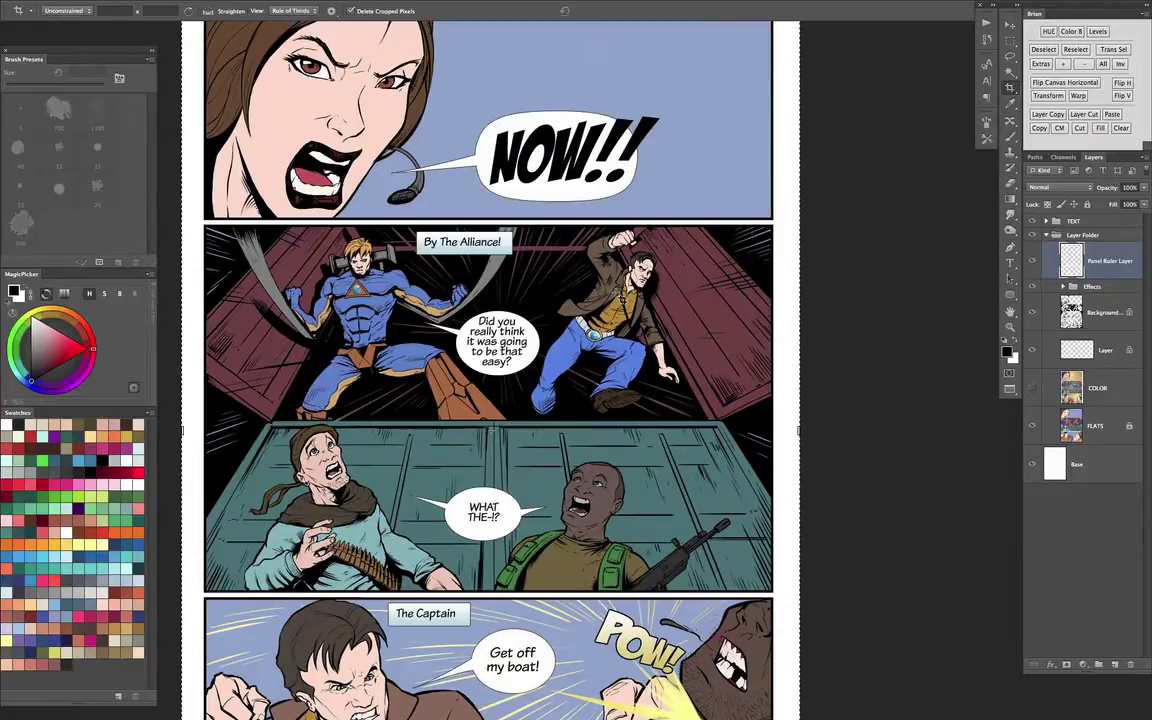
{"action": "left_click", "coordinate": [1034, 388]}
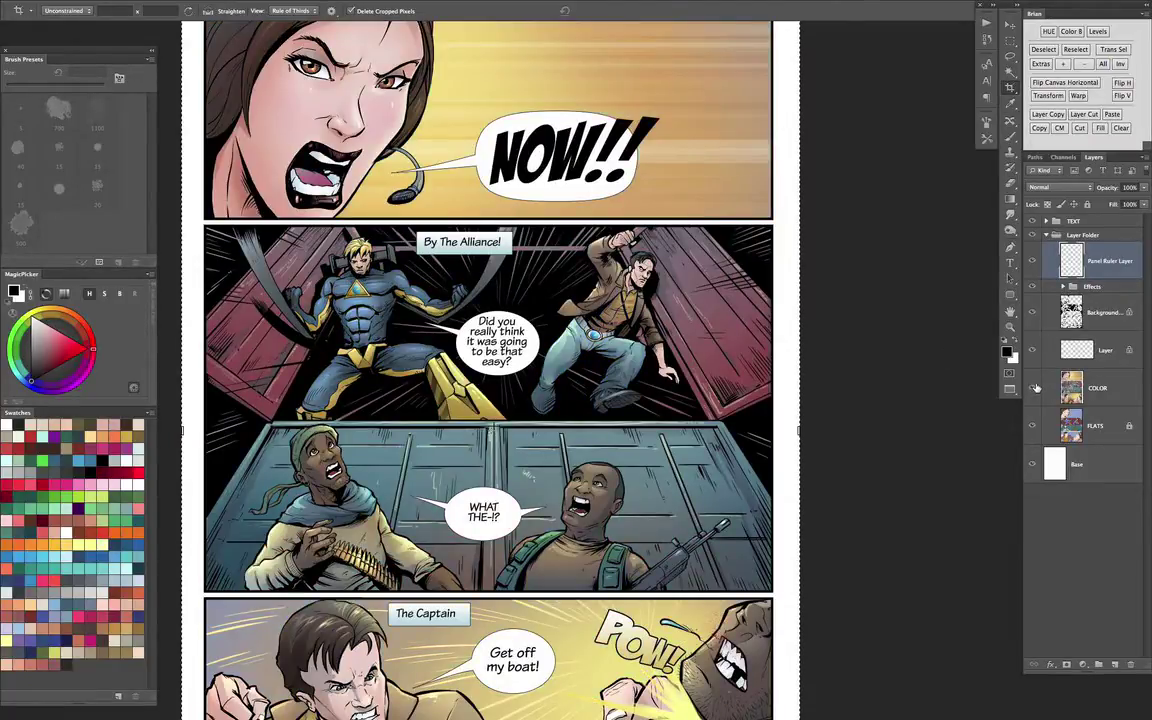
{"action": "left_click", "coordinate": [1034, 388]}
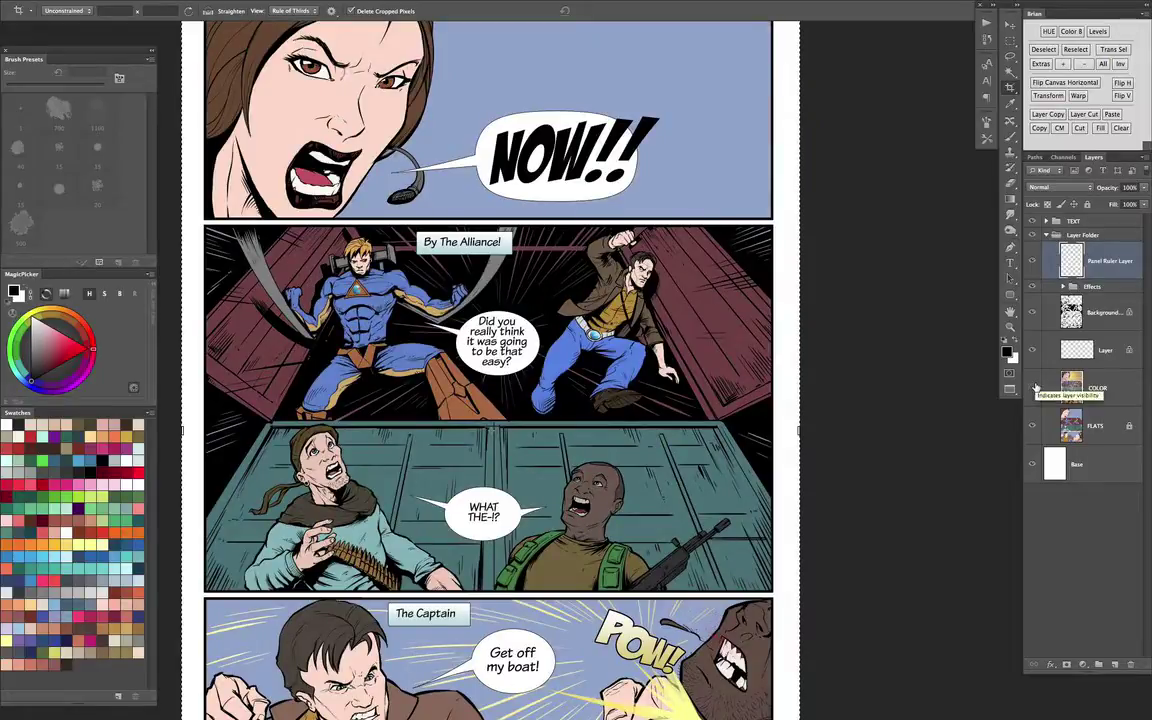
{"action": "left_click", "coordinate": [1034, 388]}
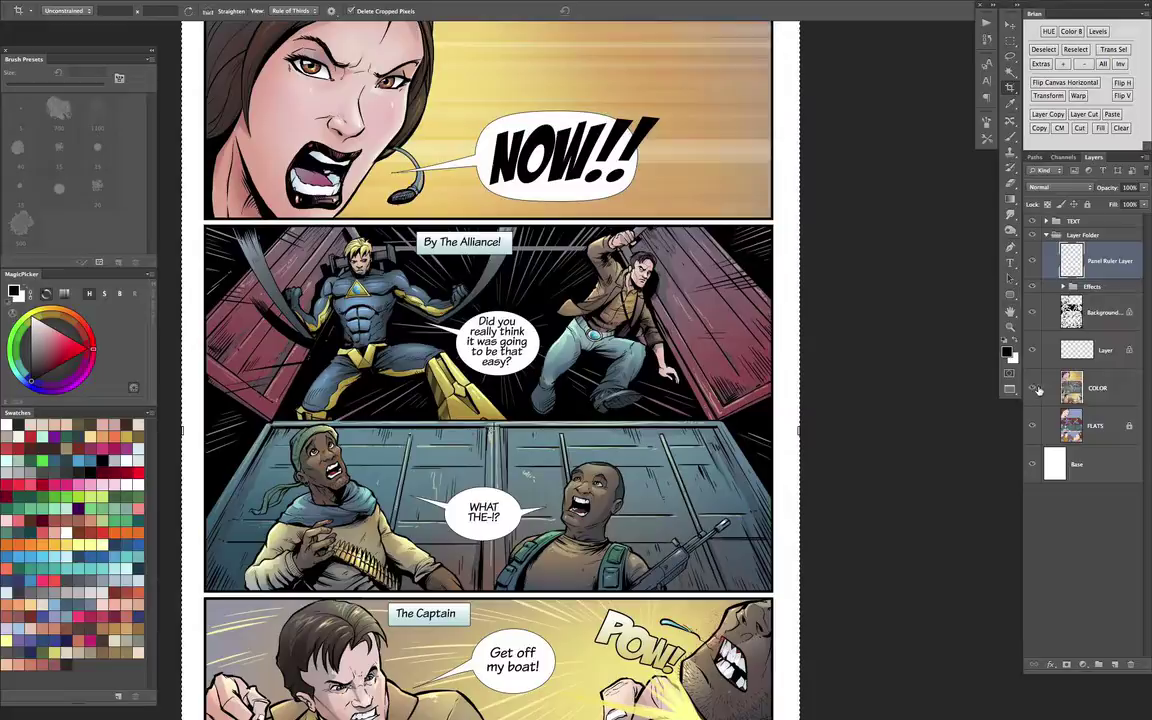
{"action": "left_click", "coordinate": [1035, 389]}
{"action": "left_click", "coordinate": [1034, 389]}
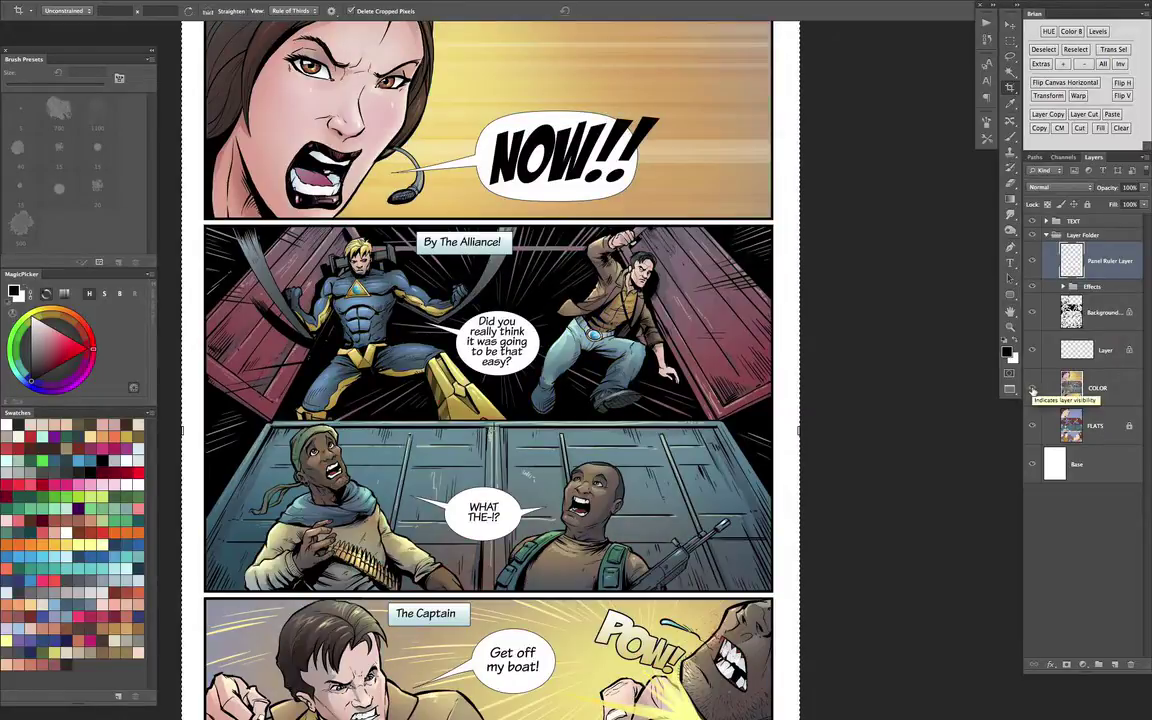
{"action": "left_click", "coordinate": [1034, 389]}
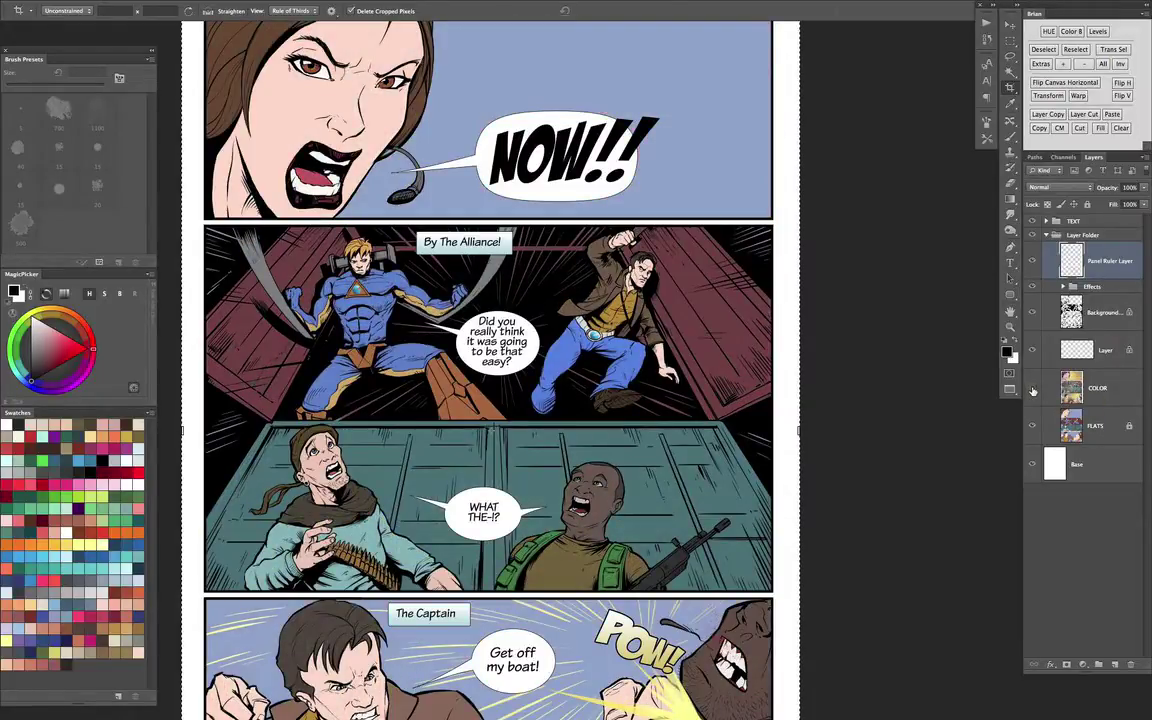
{"action": "left_click", "coordinate": [1034, 389]}
{"action": "left_click", "coordinate": [1035, 390]}
On the FLATS layer, select the blue background areas by color, and replace that selection with the woman's skin tone using the Magic Wand
{"action": "left_click_drag", "start_coordinate": [668, 285], "coordinate": [711, 334]}
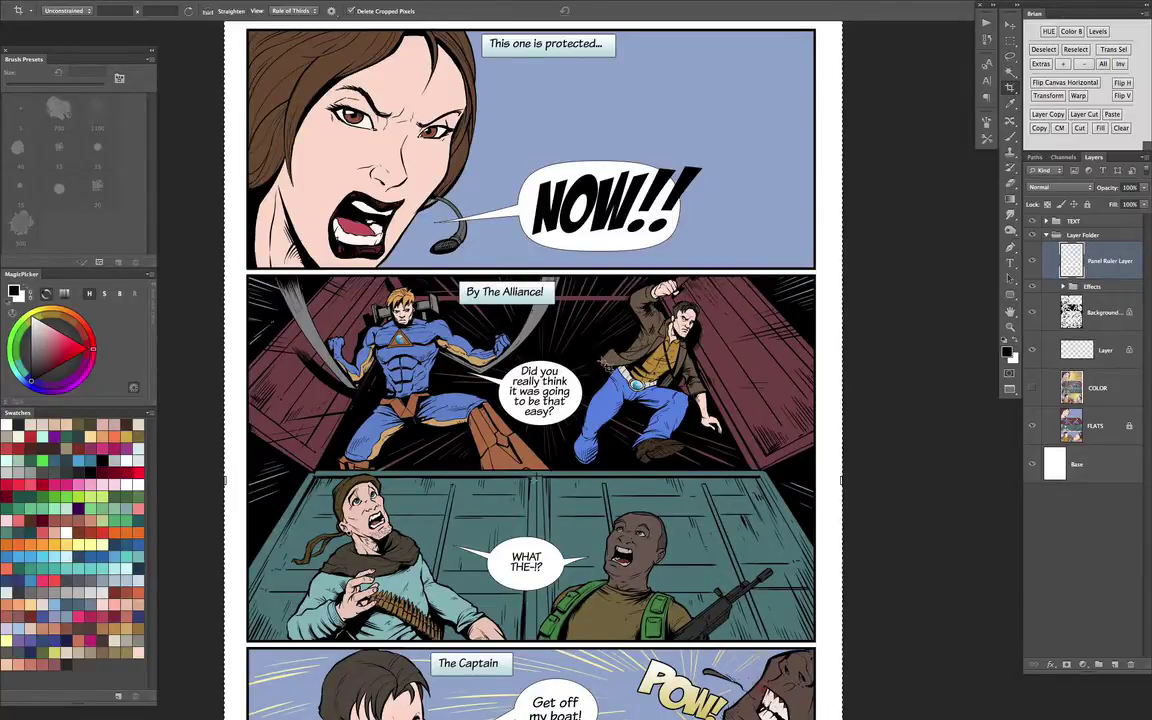
{"action": "key", "text": "w"}
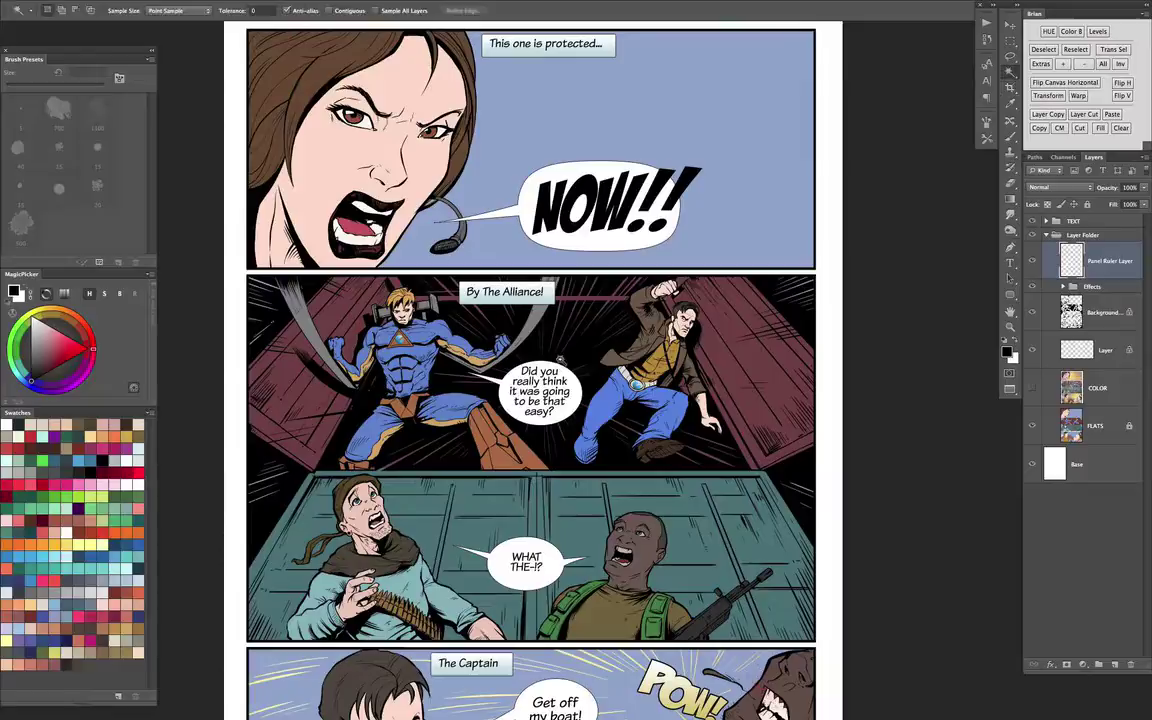
{"action": "left_click", "coordinate": [1040, 436]}
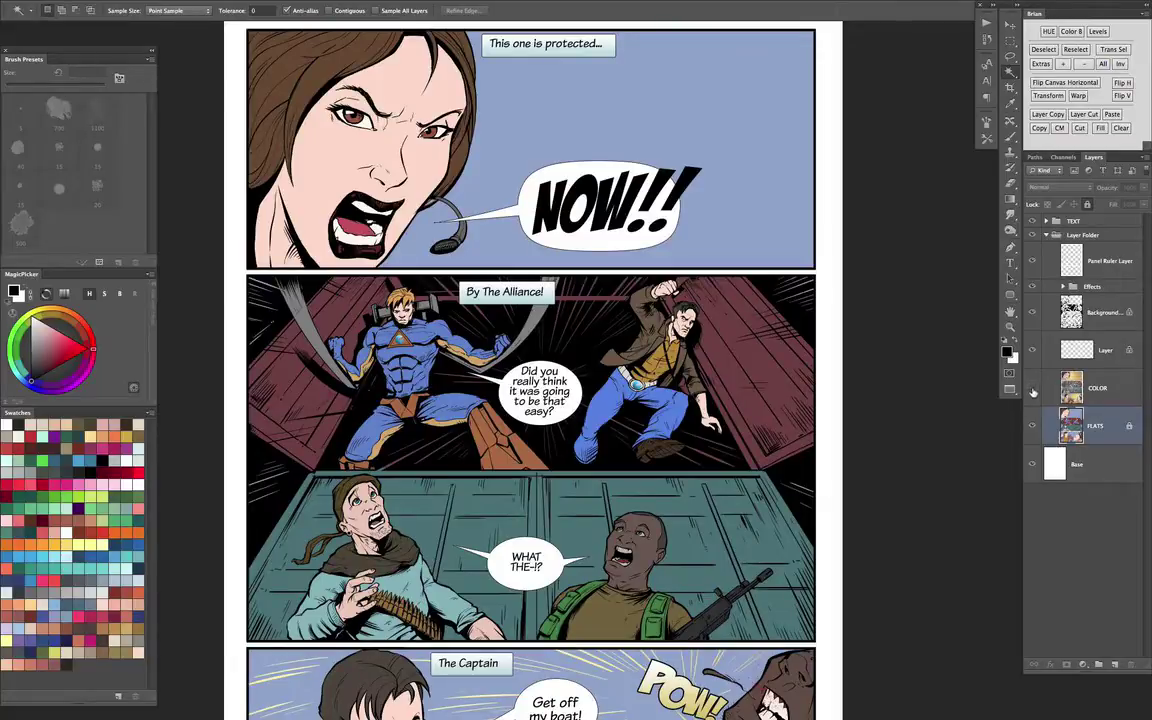
{"action": "left_click", "coordinate": [1034, 390]}
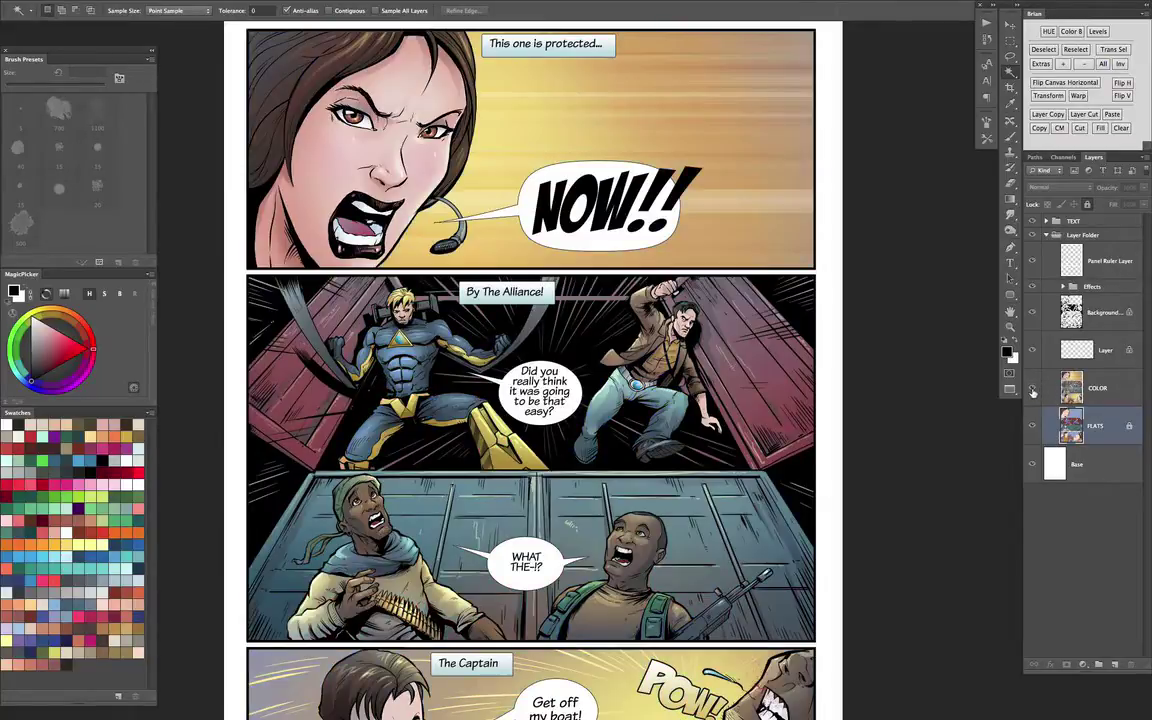
{"action": "left_click", "coordinate": [1033, 389]}
{"action": "left_click", "coordinate": [727, 225]}
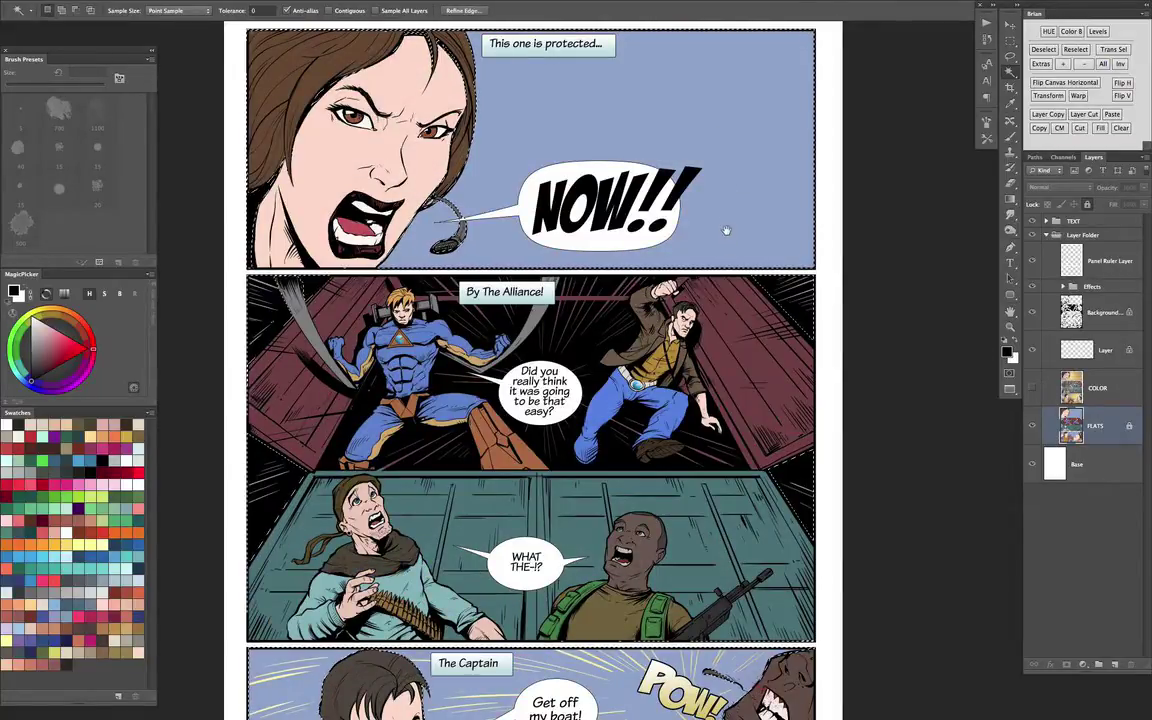
{"action": "left_click_drag", "start_coordinate": [725, 231], "coordinate": [704, 265]}
{"action": "left_click", "coordinate": [358, 123]}
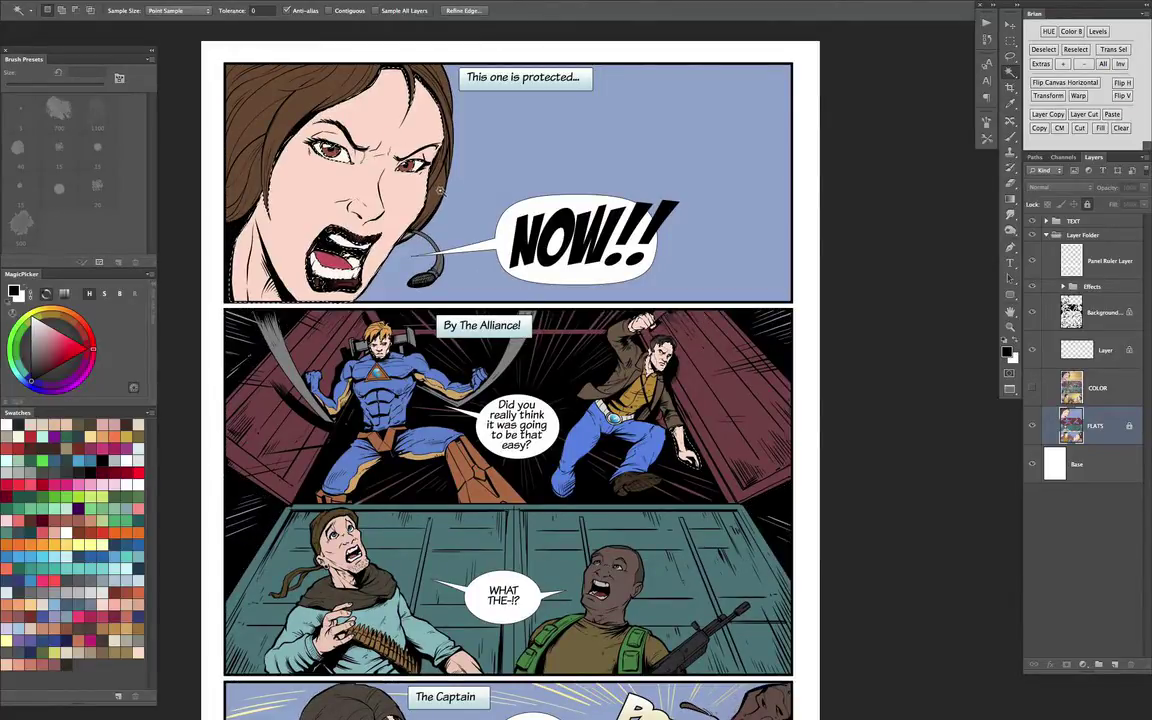
Duplicate the FLATS layer and unlock the copy
{"action": "key", "text": "b"}
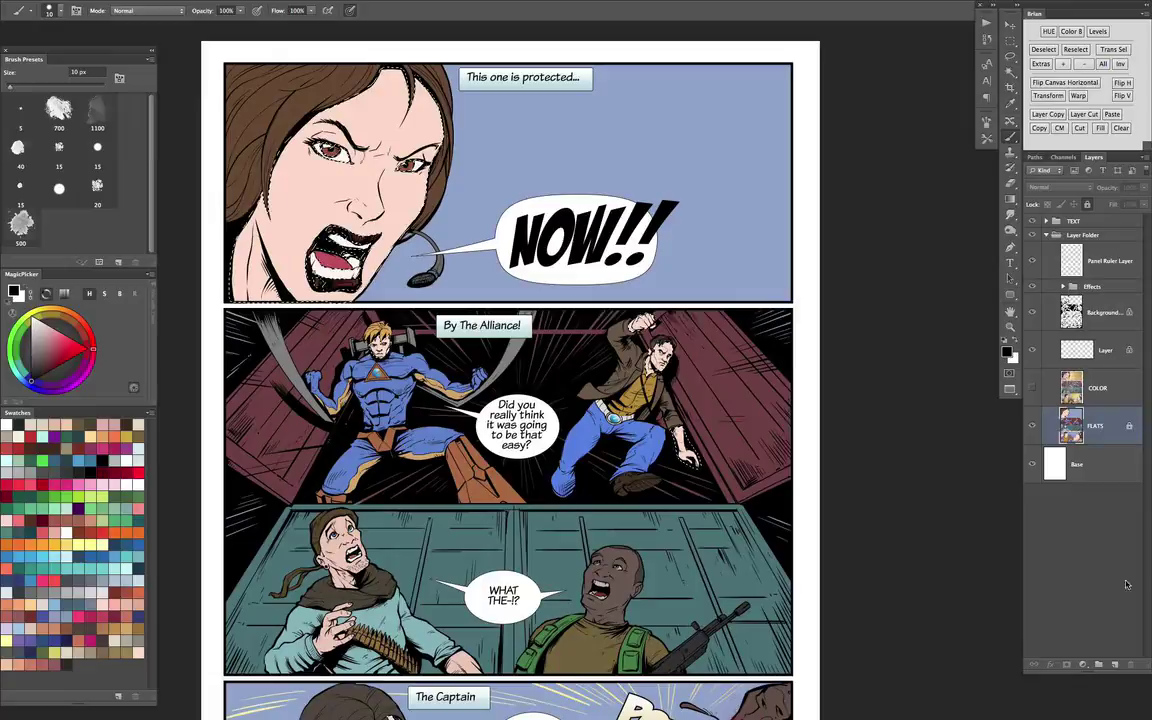
{"action": "left_click_drag", "start_coordinate": [1113, 642], "coordinate": [1113, 642]}
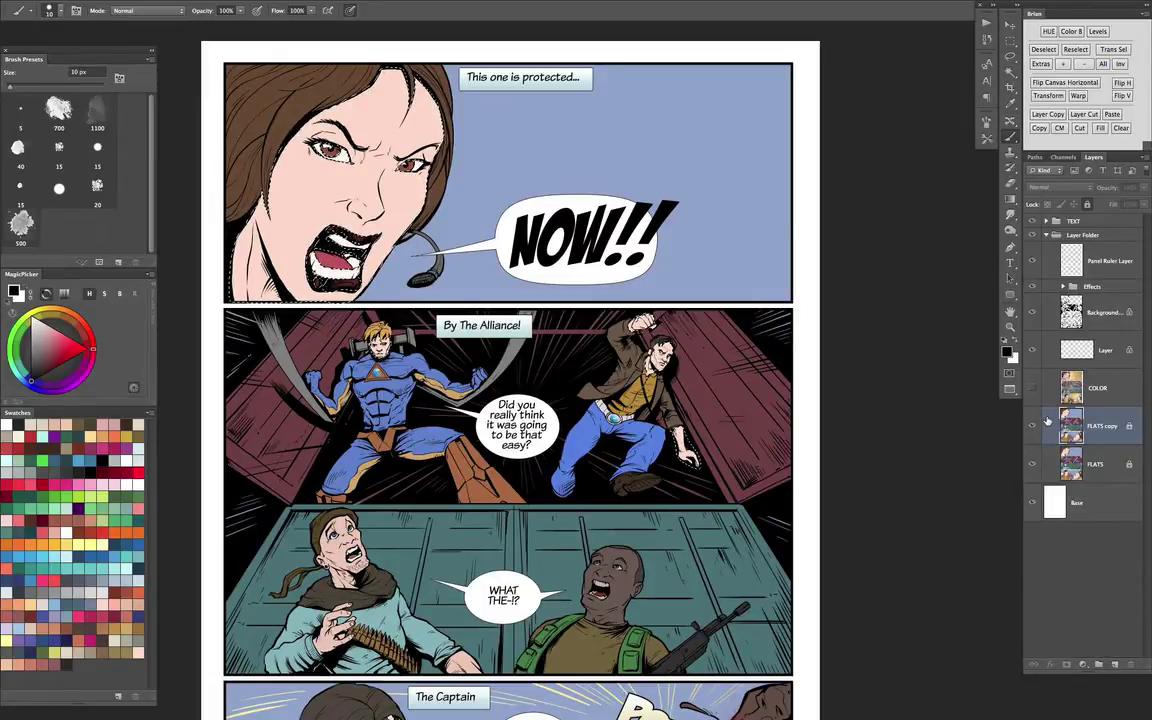
{"action": "left_click", "coordinate": [1087, 205]}
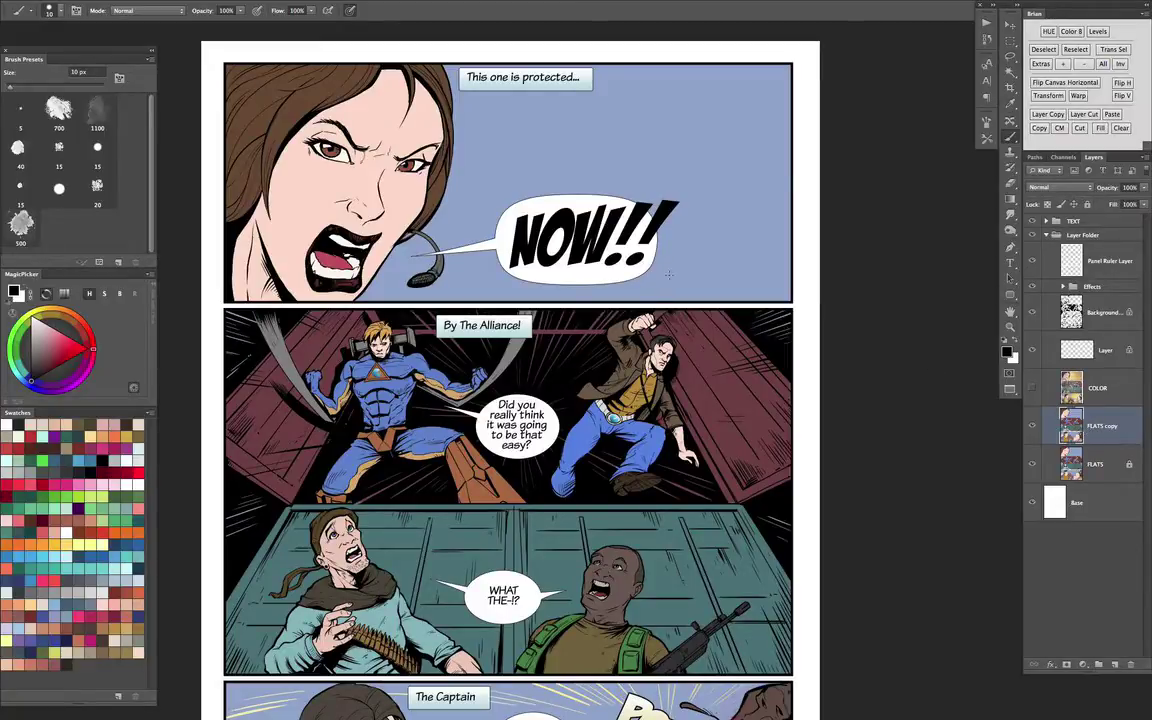
Select the skin tone areas on the FLATS copy layer with the Magic Wand and hide the selection edges
{"action": "key", "text": "bracketright"}
{"action": "key", "text": "bracketright"}
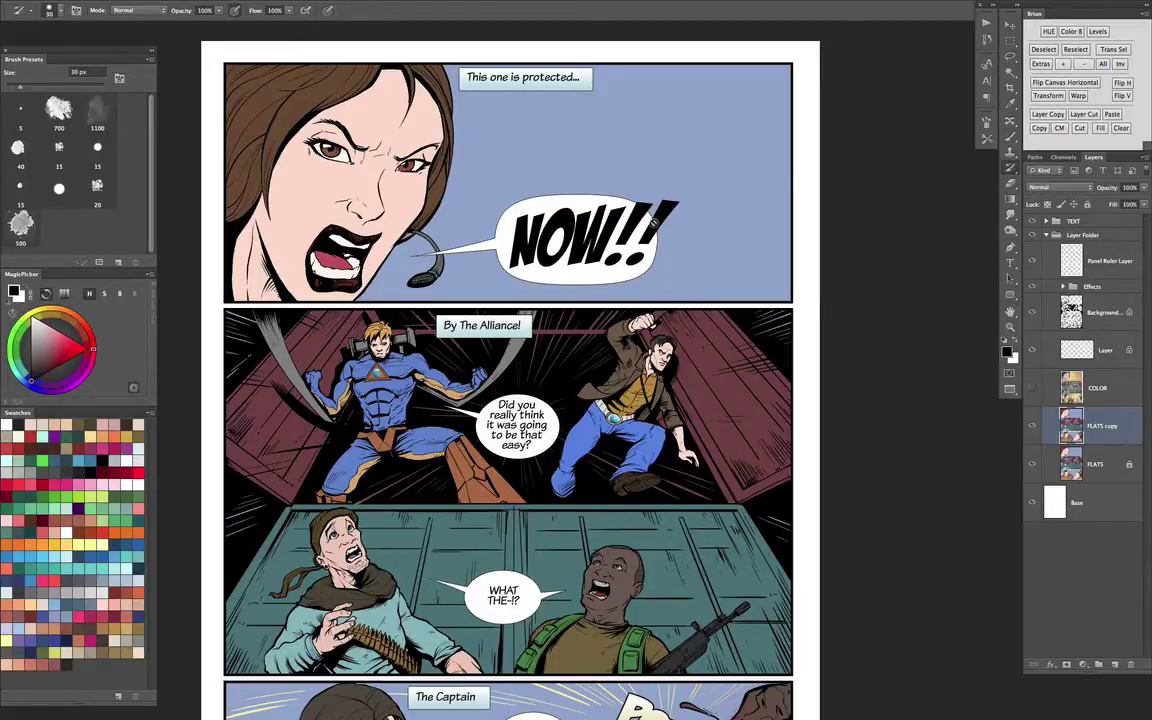
{"action": "key", "text": "w"}
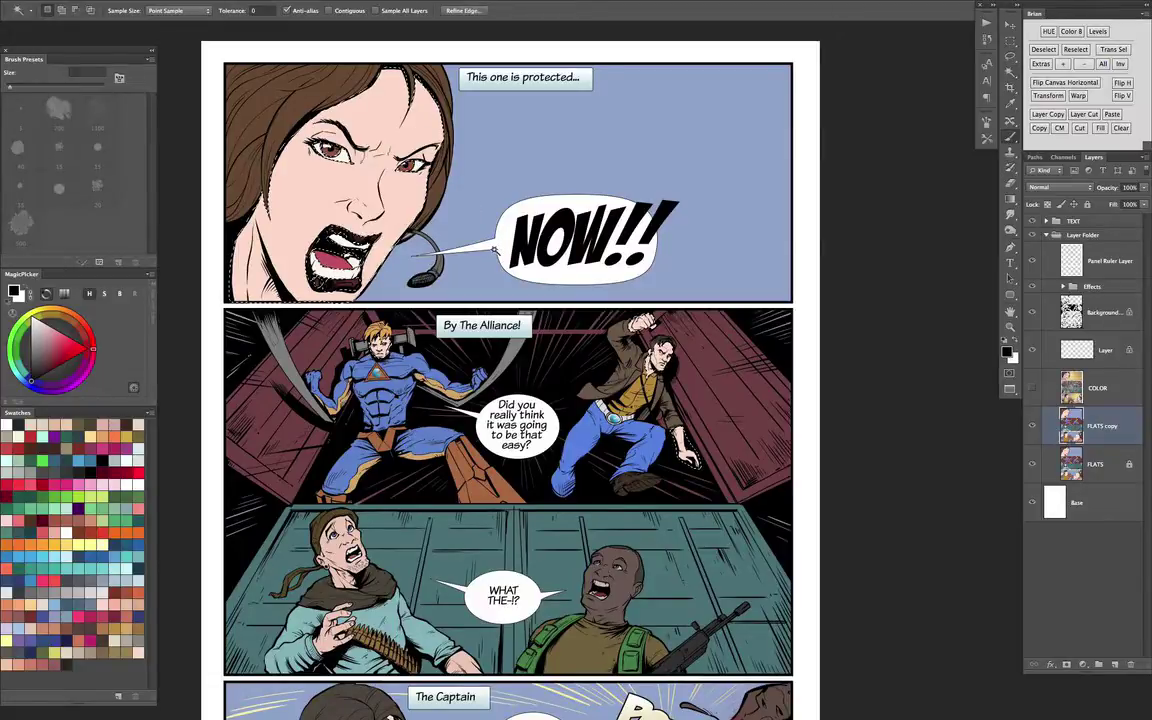
{"action": "key", "text": "b"}
{"action": "left_click", "coordinate": [1041, 65]}
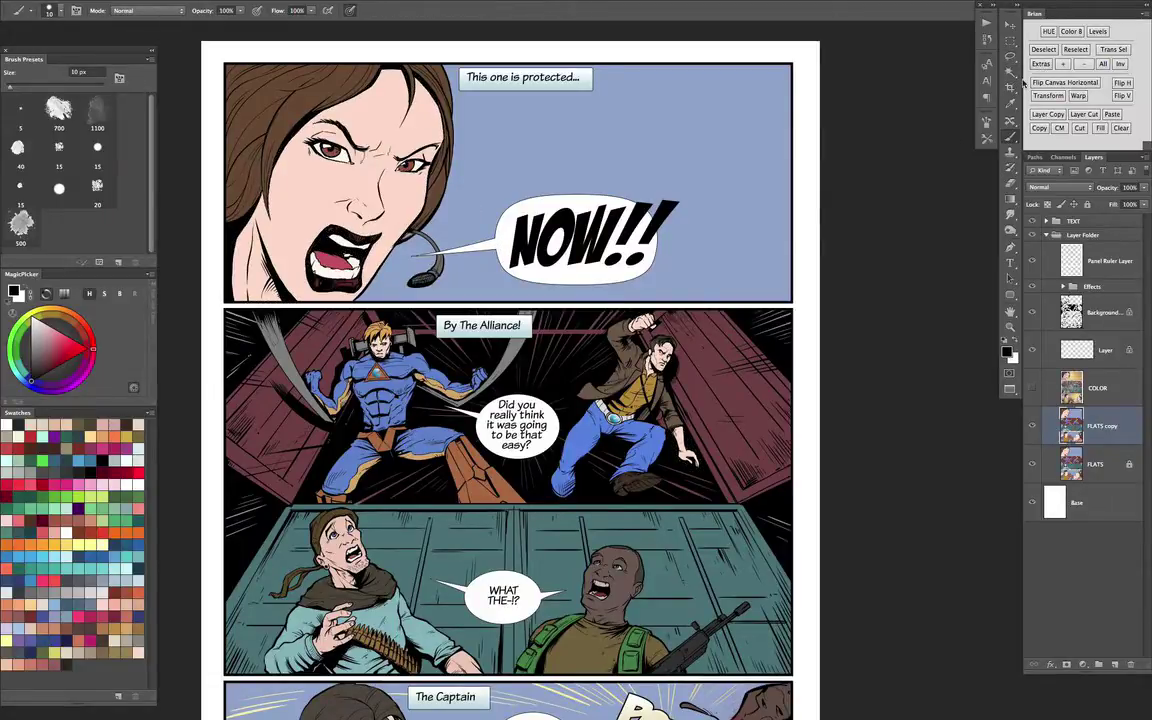
Load the Paint - SOFT brush preset at 900 px with an orange color and try a stroke on the woman's face
{"action": "left_click", "coordinate": [986, 138]}
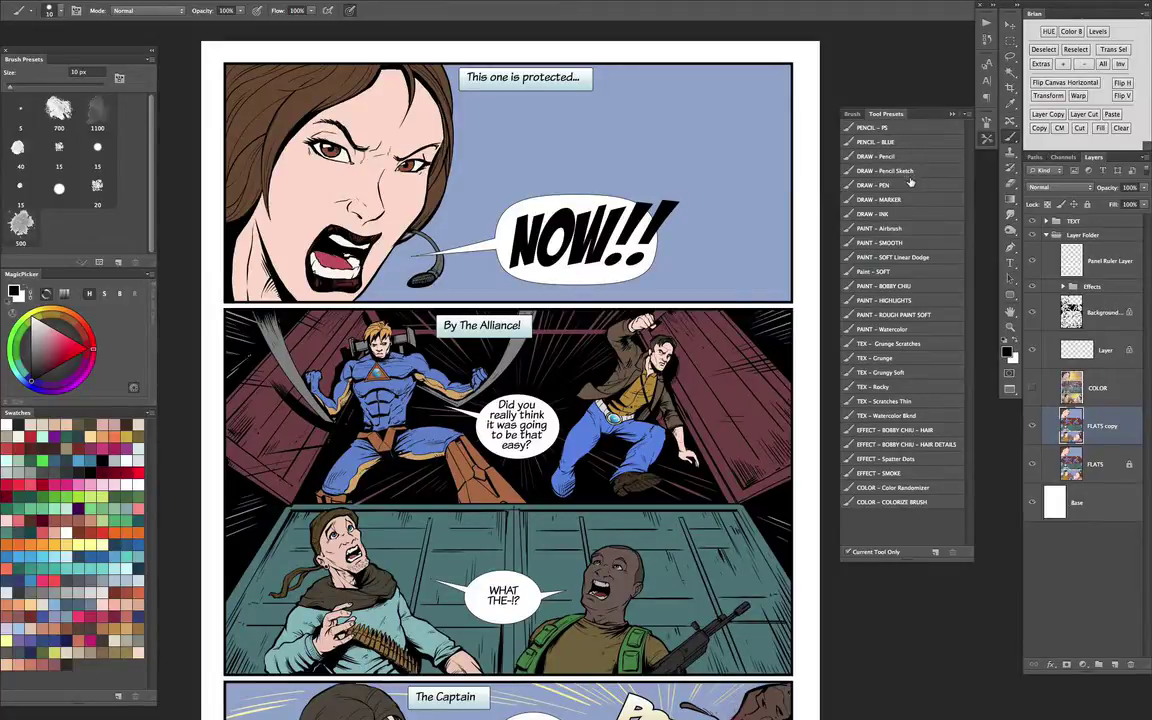
{"action": "left_click", "coordinate": [874, 271]}
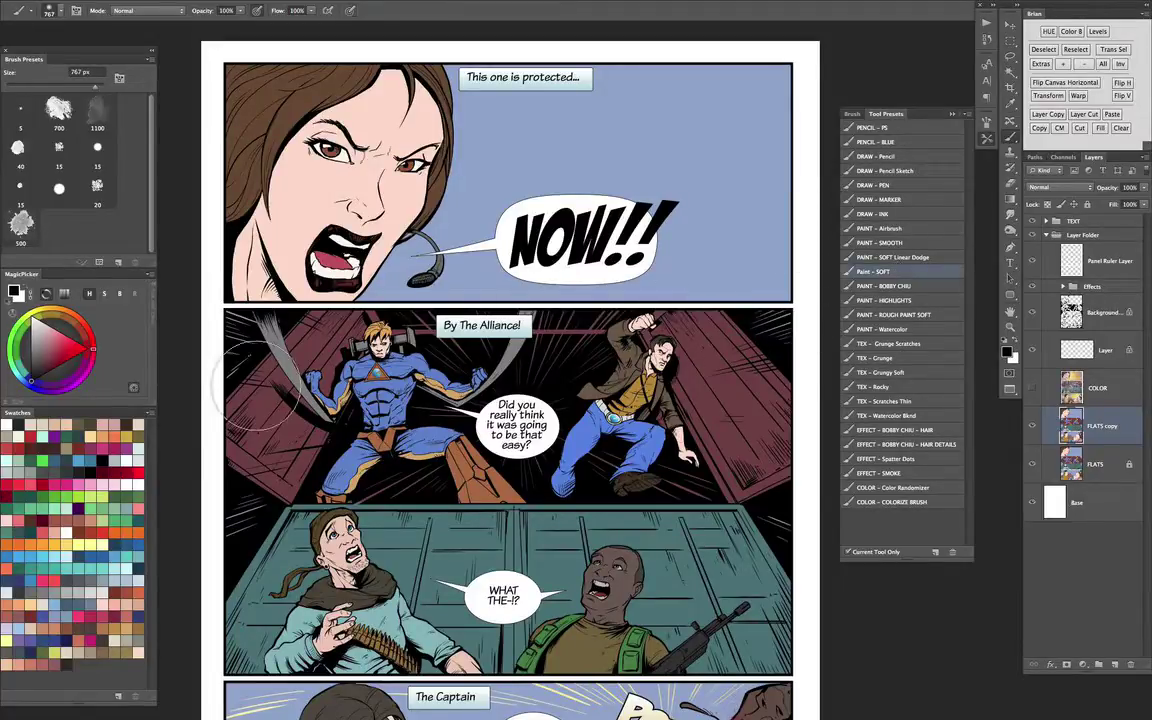
{"action": "left_click", "coordinate": [113, 434]}
{"action": "key", "text": "]"}
{"action": "key", "text": "]"}
{"action": "mouse_move", "coordinate": [376, 250]}
{"action": "left_mouse_down"}
{"action": "mouse_move", "coordinate": [376, 168]}
{"action": "mouse_move", "coordinate": [343, 288]}
{"action": "left_mouse_up"}
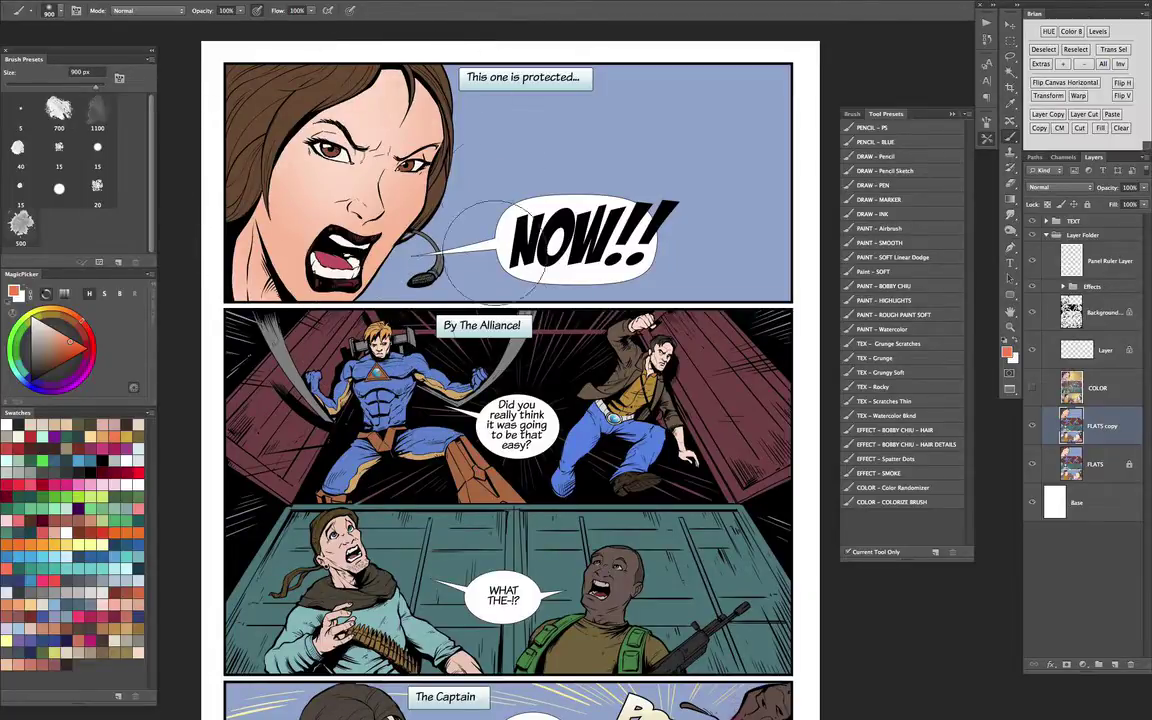
{"action": "key", "text": "super+minus"}
{"action": "key", "text": "super+minus"}
{"action": "key", "text": "super+plus"}
{"action": "key", "text": "super+plus"}
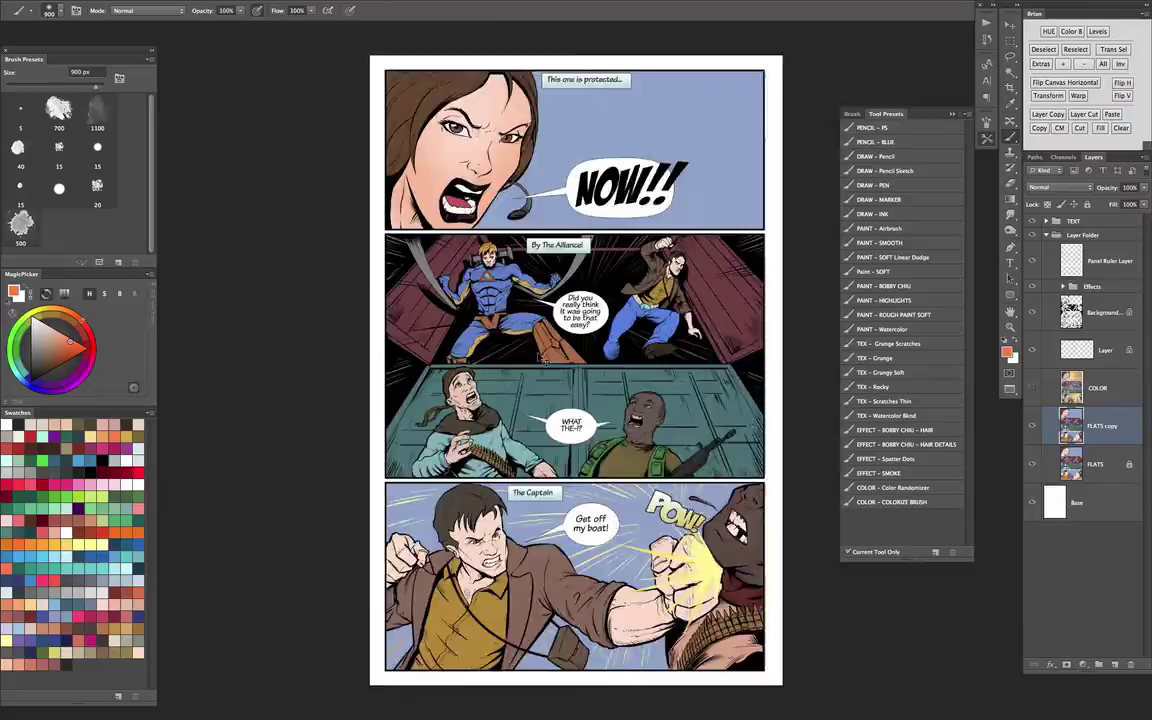
{"action": "left_click_drag", "start_coordinate": [591, 294], "coordinate": [523, 432]}
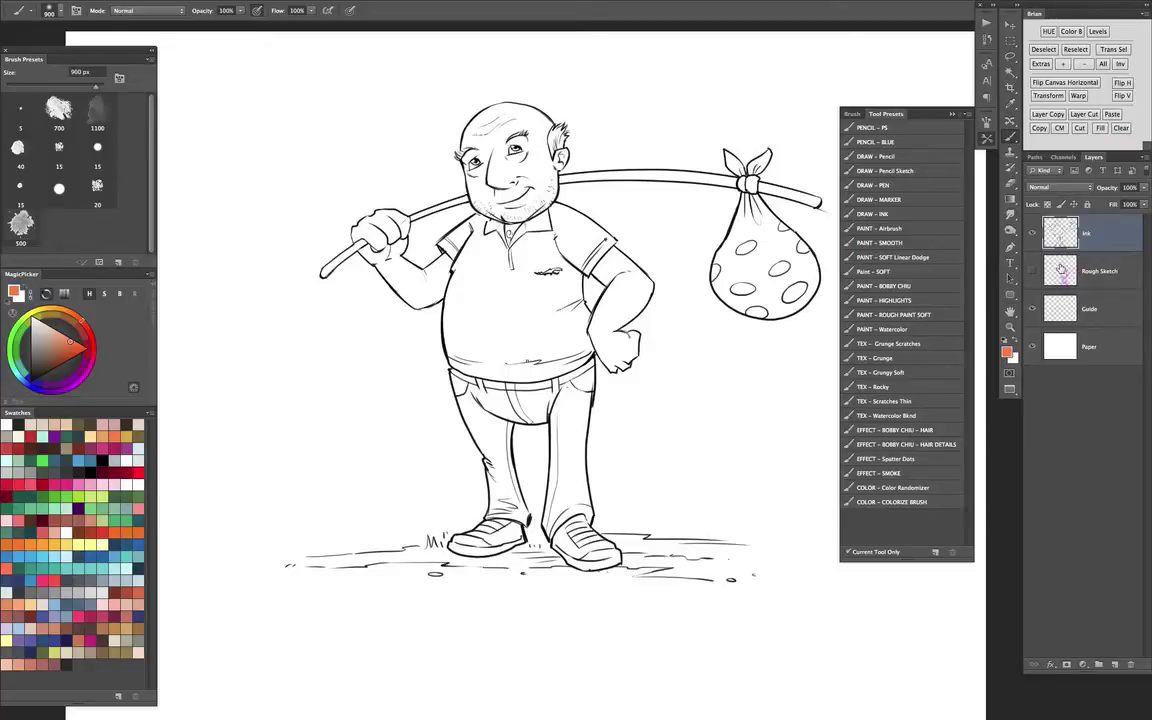
In the line drawing of the man with the bindle, add a layer named FLATS directly above the Rough Sketch layer
{"action": "left_click_drag", "start_coordinate": [700, 416], "coordinate": [642, 437]}
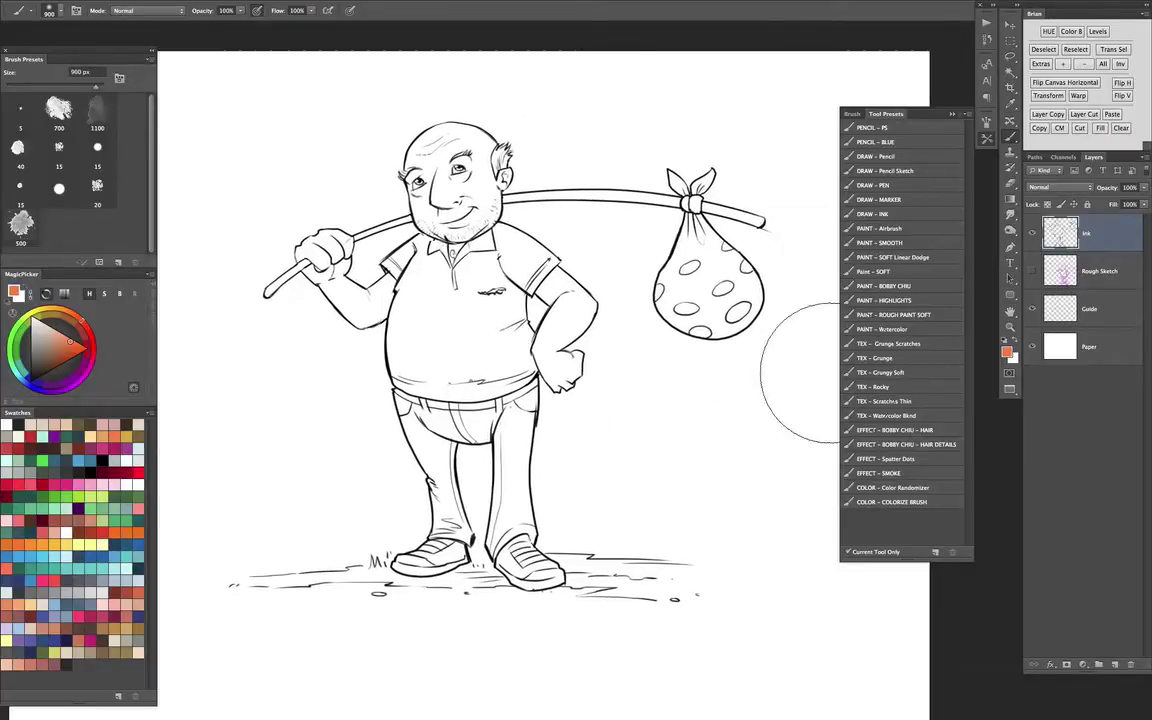
{"action": "left_click", "coordinate": [1062, 270]}
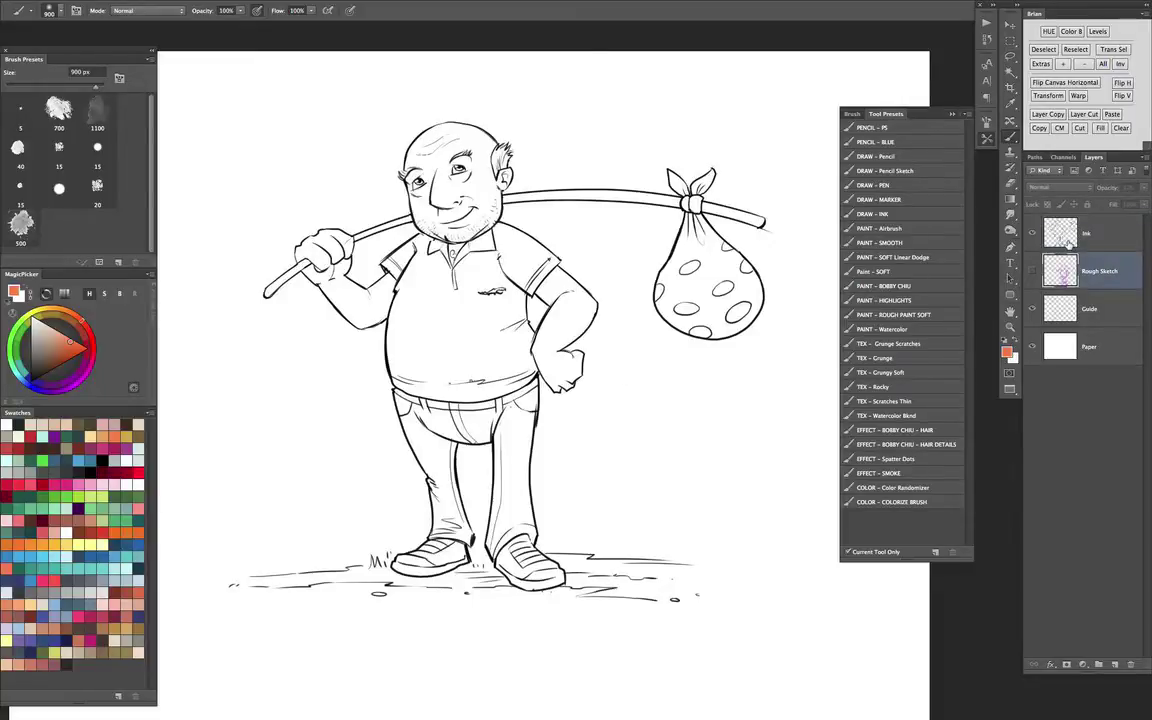
{"action": "left_click", "coordinate": [1115, 664]}
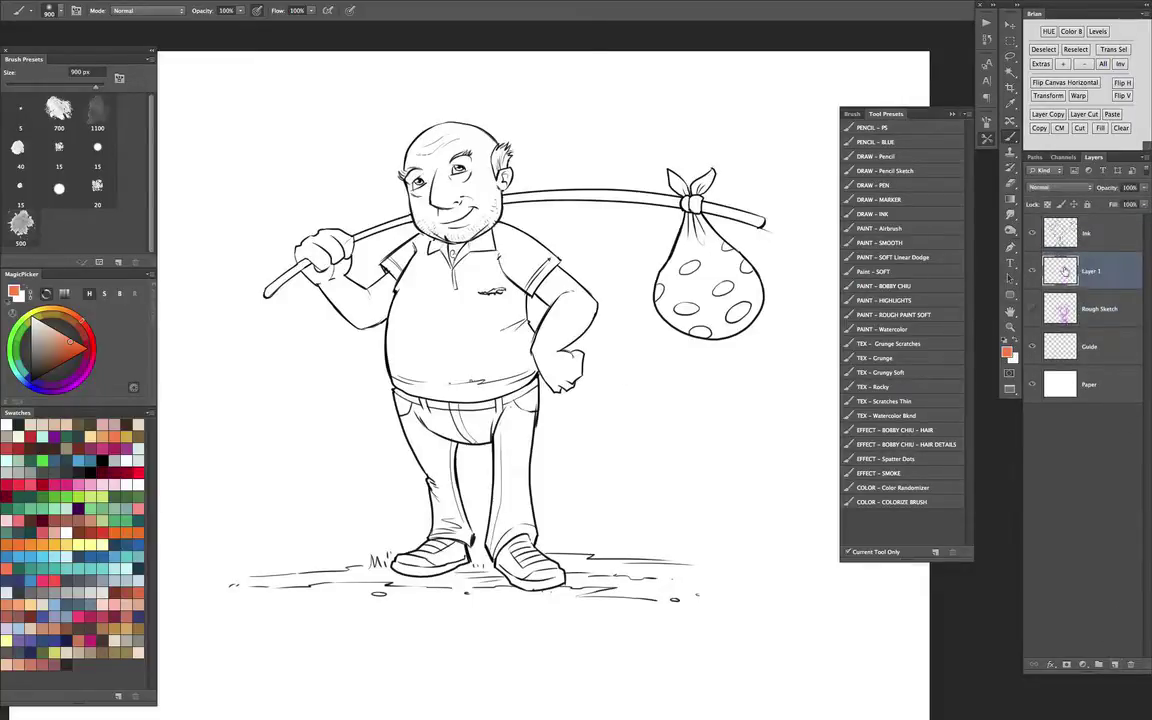
{"action": "double_click", "coordinate": [1093, 271]}
{"action": "type", "text": "ILATS"}
{"action": "key", "text": "Return"}
Lower the Ink layer's opacity to 69%
{"action": "left_click", "coordinate": [1070, 238]}
{"action": "left_click_drag", "start_coordinate": [1143, 205], "coordinate": [1127, 203]}
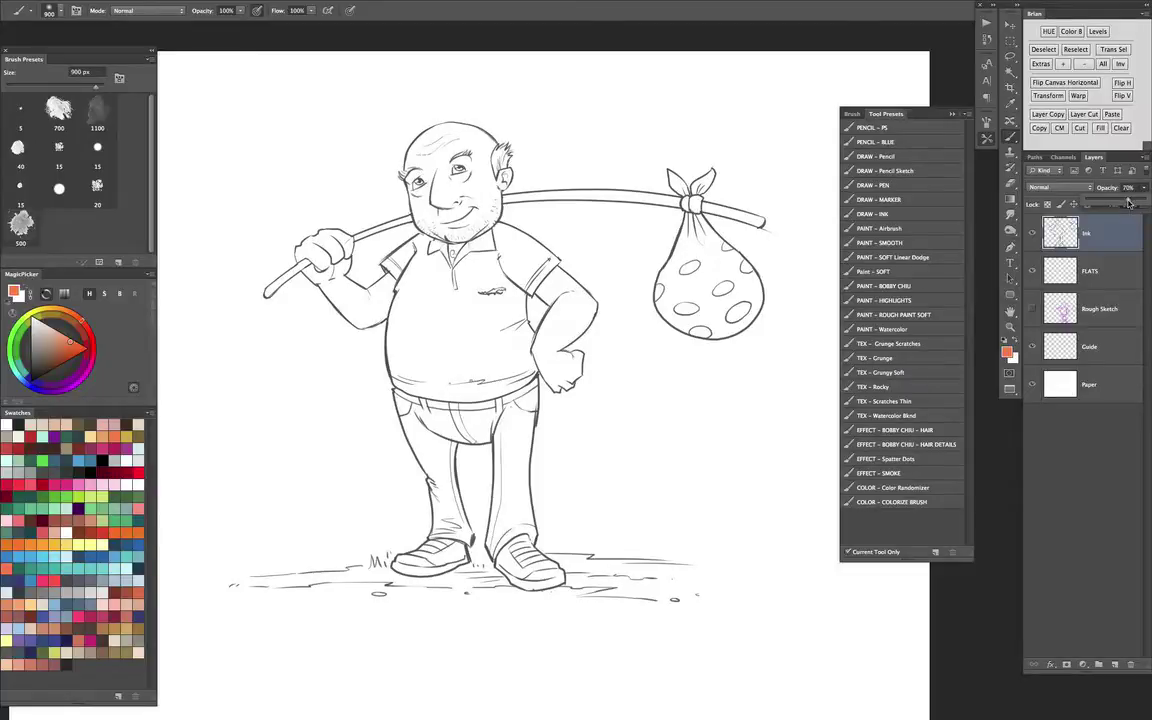
{"action": "left_click", "coordinate": [592, 329]}
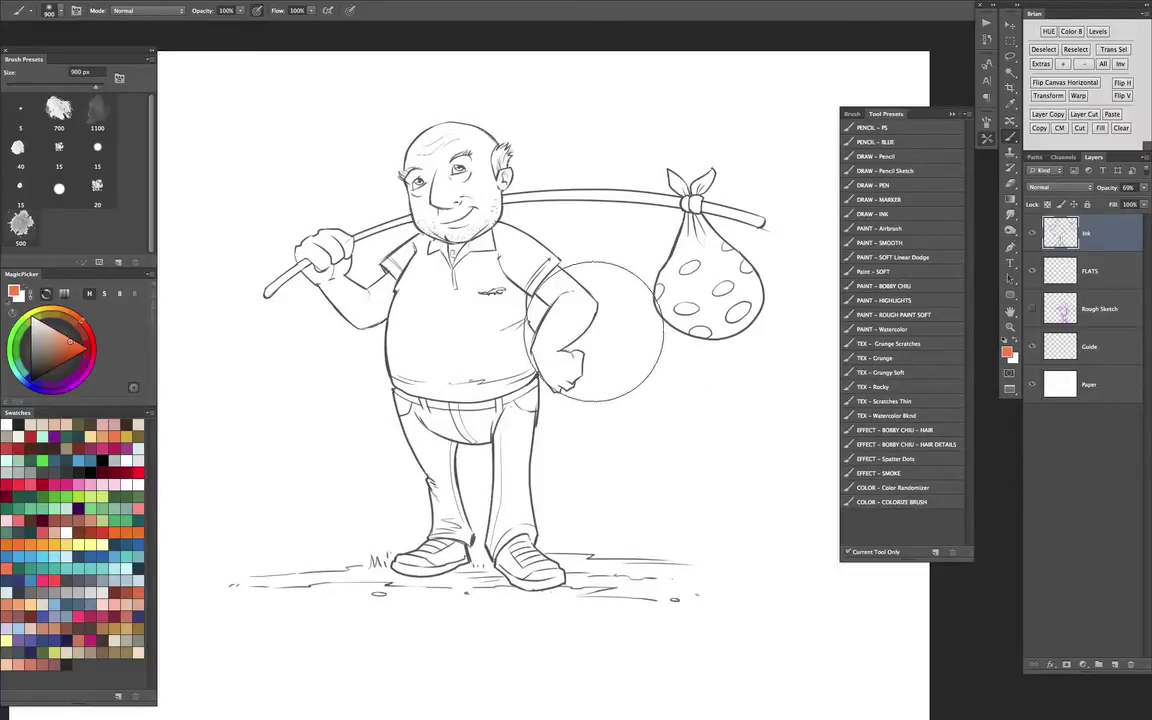
Reduce the brush size to 15 px and load the DRAW - INK brush preset
{"action": "key", "text": "super+plus"}
{"action": "key", "text": "super+plus"}
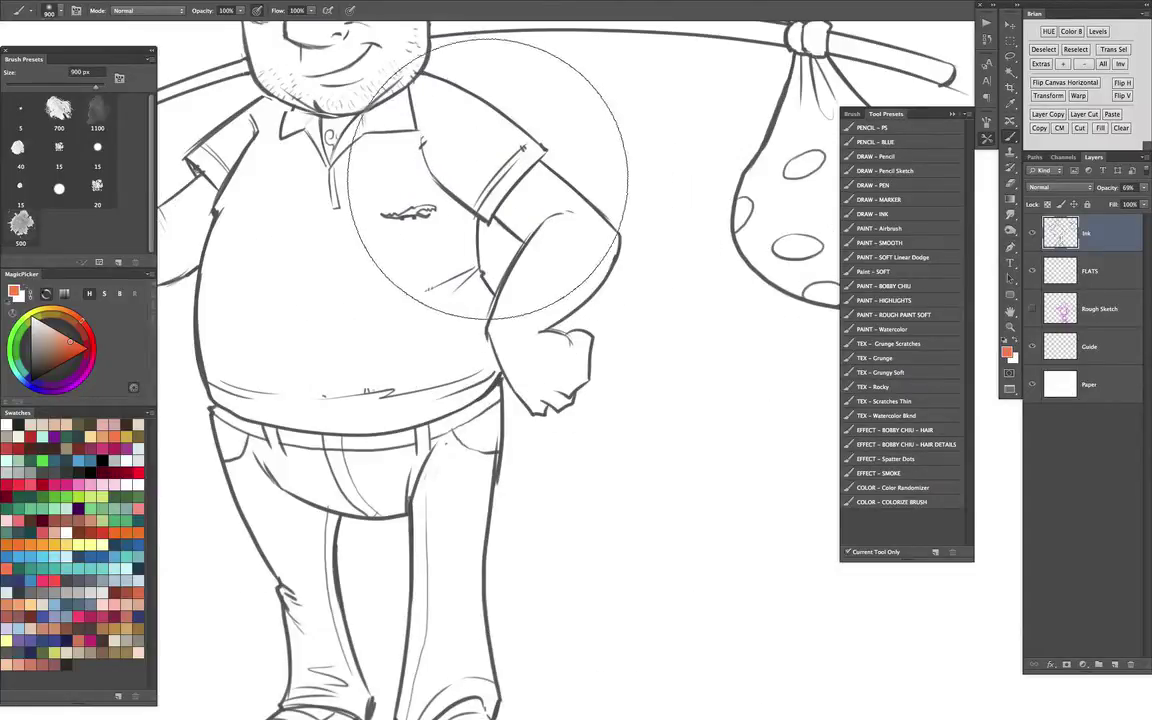
{"action": "key", "text": "bracketleft"}
{"action": "key", "text": "bracketleft"}
{"action": "key", "text": "bracketleft"}
{"action": "key", "text": "bracketleft"}
{"action": "key", "text": "bracketleft"}
{"action": "key", "text": "bracketleft"}
{"action": "key", "text": "bracketleft"}
{"action": "key", "text": "bracketleft"}
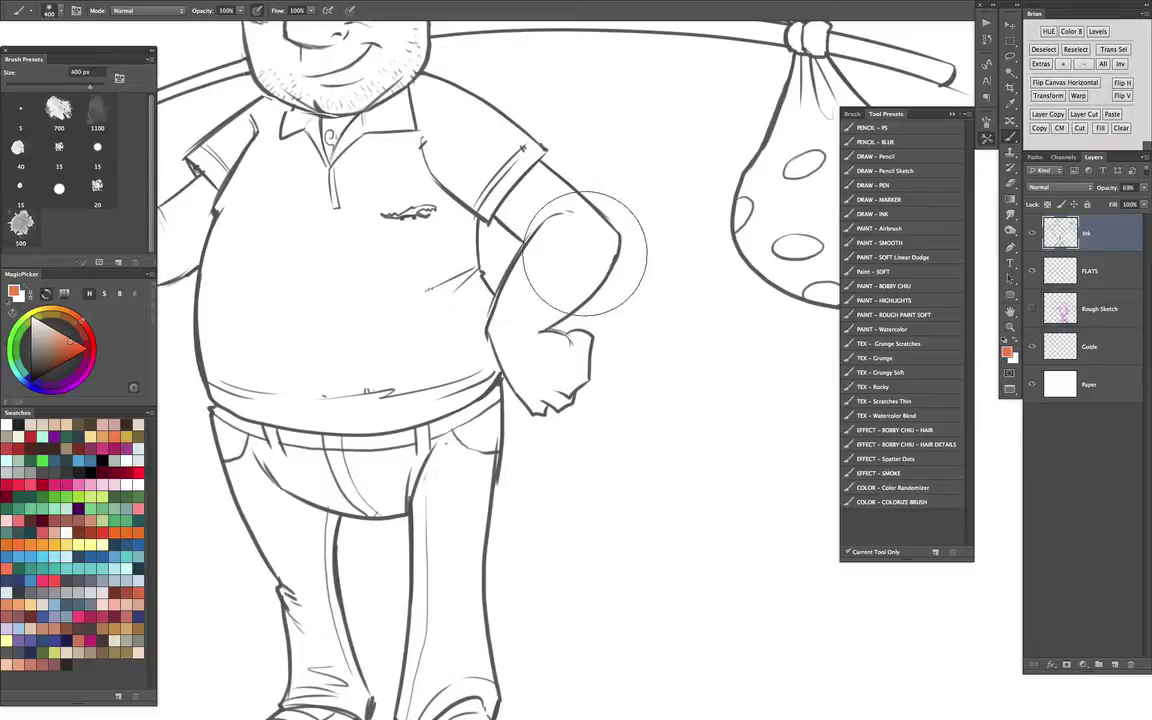
{"action": "key", "text": "bracketleft"}
{"action": "key", "text": "bracketleft"}
{"action": "key", "text": "bracketleft"}
{"action": "key", "text": "bracketleft"}
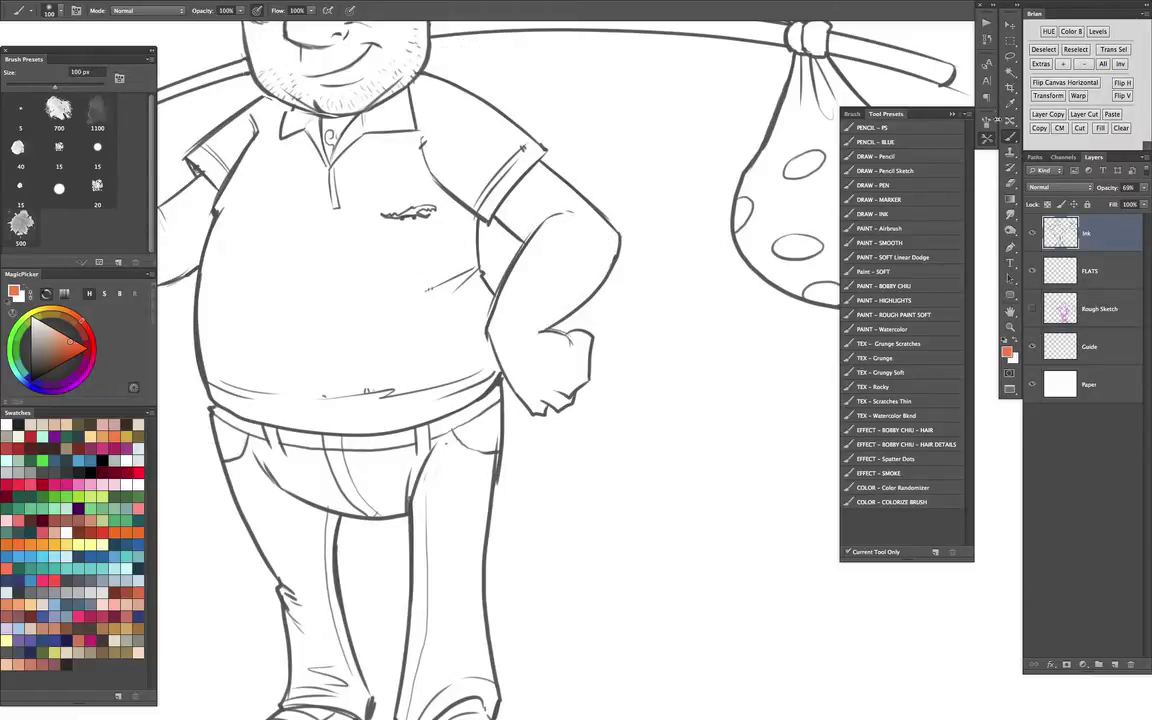
{"action": "left_click", "coordinate": [987, 122]}
{"action": "left_click", "coordinate": [987, 139]}
{"action": "key", "text": "bracketleft"}
{"action": "key", "text": "bracketleft"}
{"action": "key", "text": "bracketleft"}
{"action": "key", "text": "bracketleft"}
{"action": "key", "text": "bracketleft"}
{"action": "key", "text": "bracketleft"}
{"action": "key", "text": "bracketleft"}
{"action": "key", "text": "bracketleft"}
{"action": "key", "text": "ctrl+plus"}
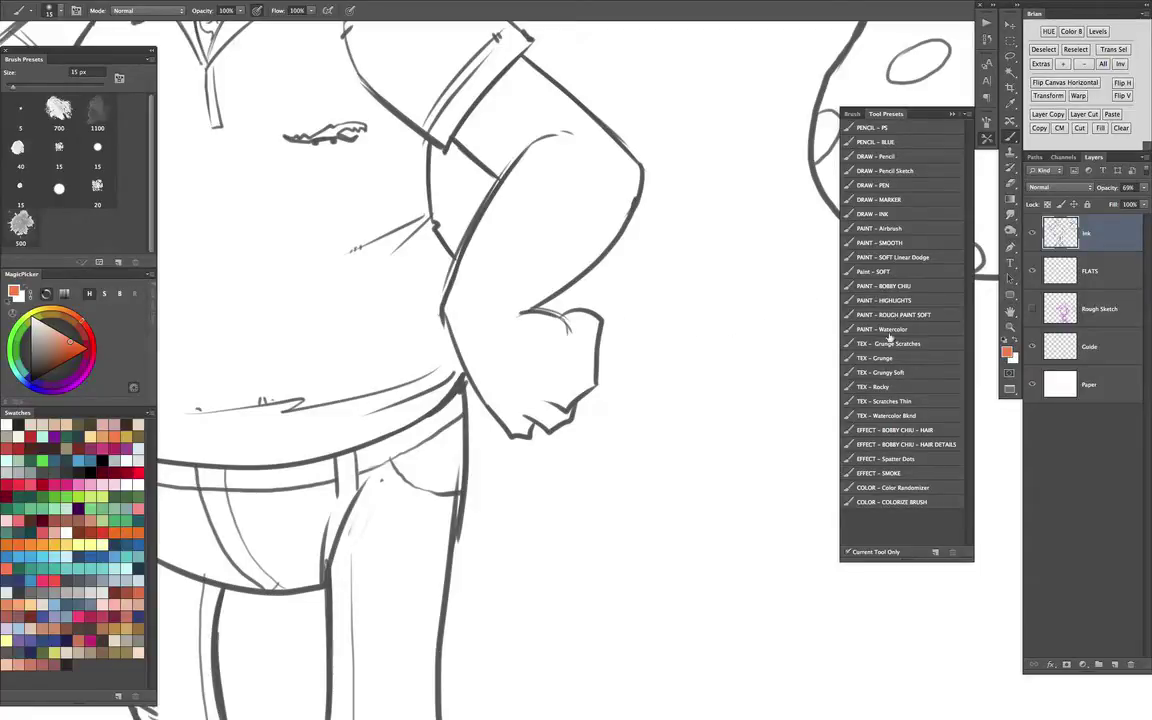
{"action": "left_click", "coordinate": [900, 214]}
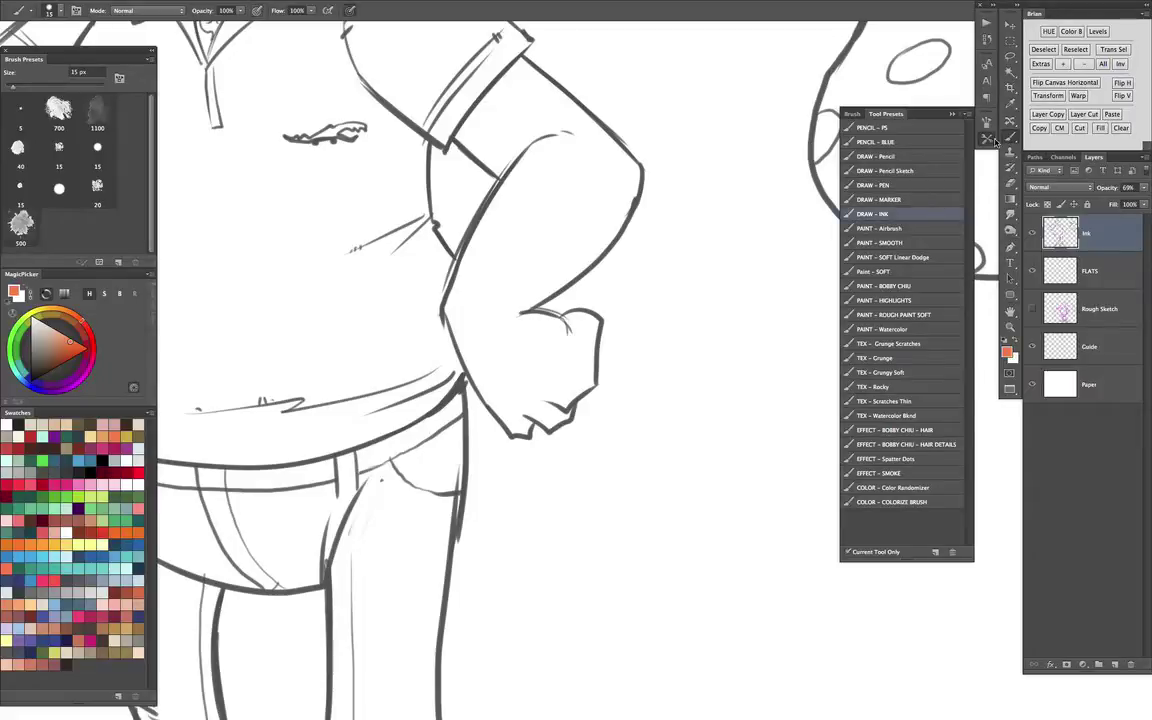
With a light peach swatch color, draw a closed circle outline in the blank area beside the man's head on the Ink layer
{"action": "key", "text": "super+minus"}
{"action": "key", "text": "super+minus"}
{"action": "left_click_drag", "start_coordinate": [521, 269], "coordinate": [743, 429]}
{"action": "key", "text": "super+plus"}
{"action": "left_click_drag", "start_coordinate": [581, 282], "coordinate": [643, 370]}
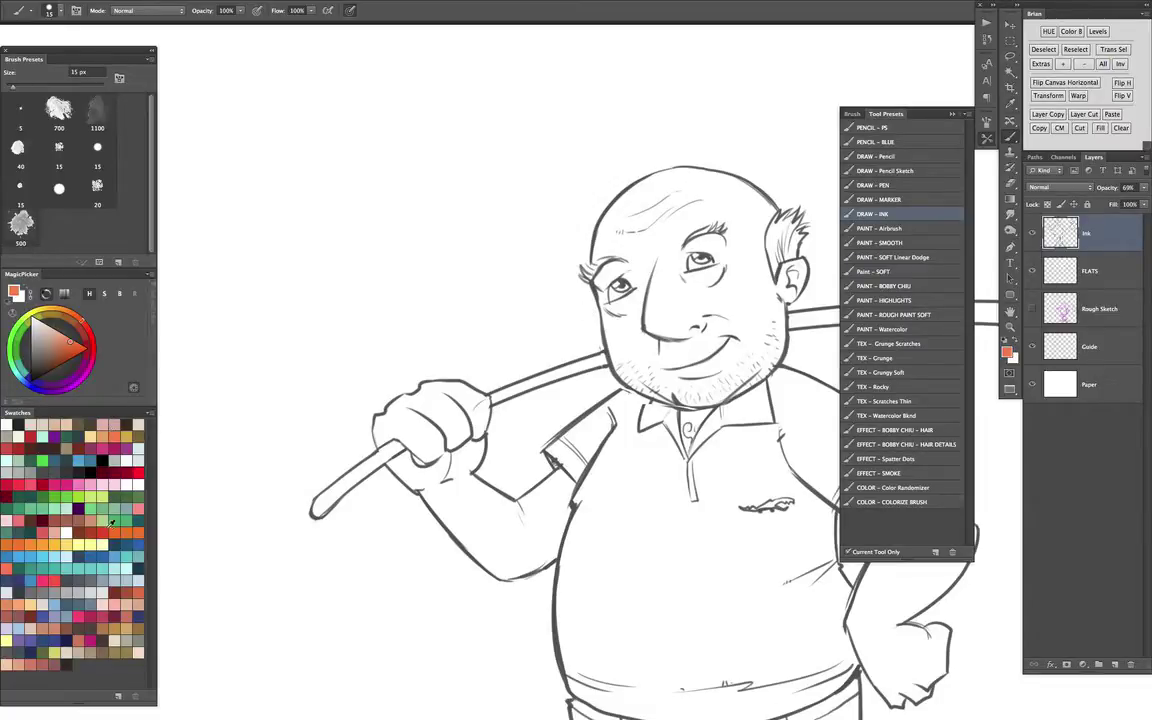
{"action": "left_click", "coordinate": [138, 503]}
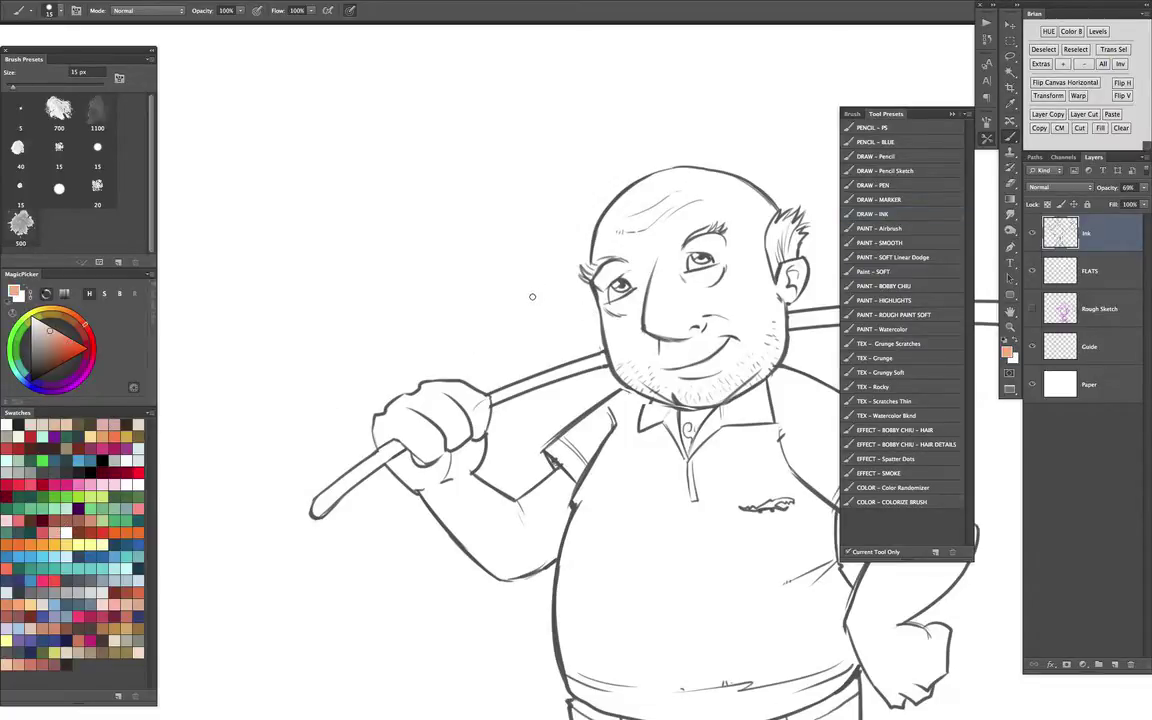
{"action": "left_click_drag", "start_coordinate": [565, 305], "coordinate": [573, 300]}
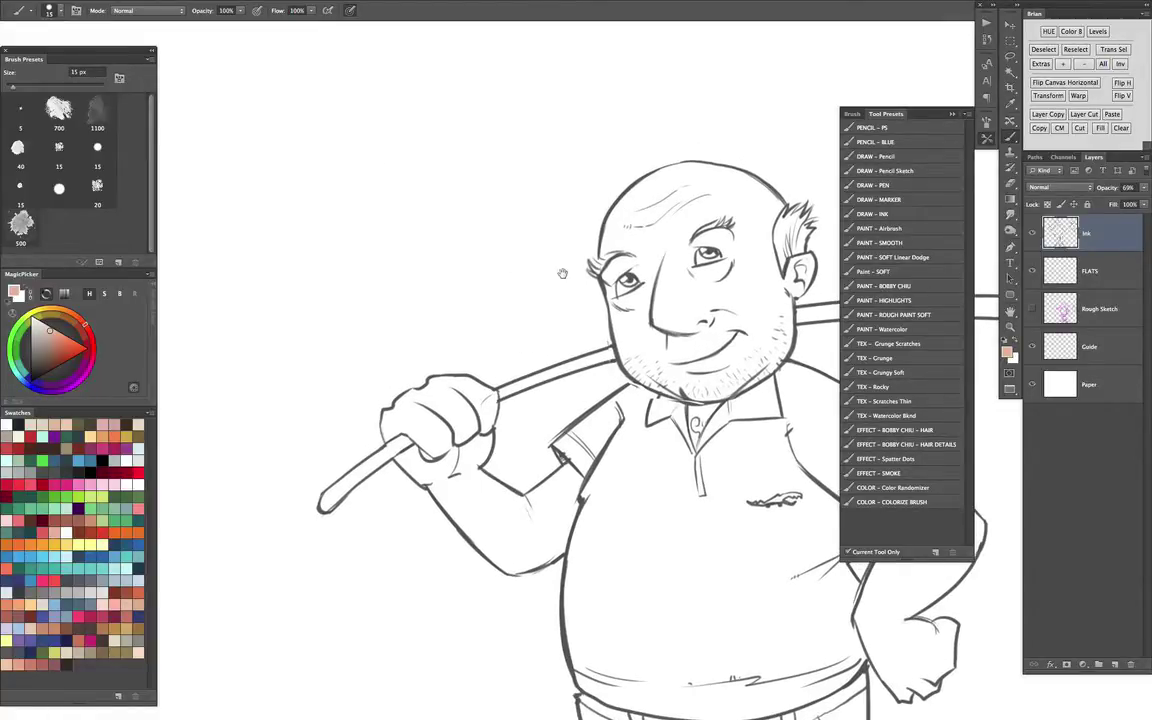
{"action": "left_click_drag", "start_coordinate": [562, 273], "coordinate": [525, 263]}
{"action": "left_click_drag", "start_coordinate": [605, 300], "coordinate": [610, 302]}
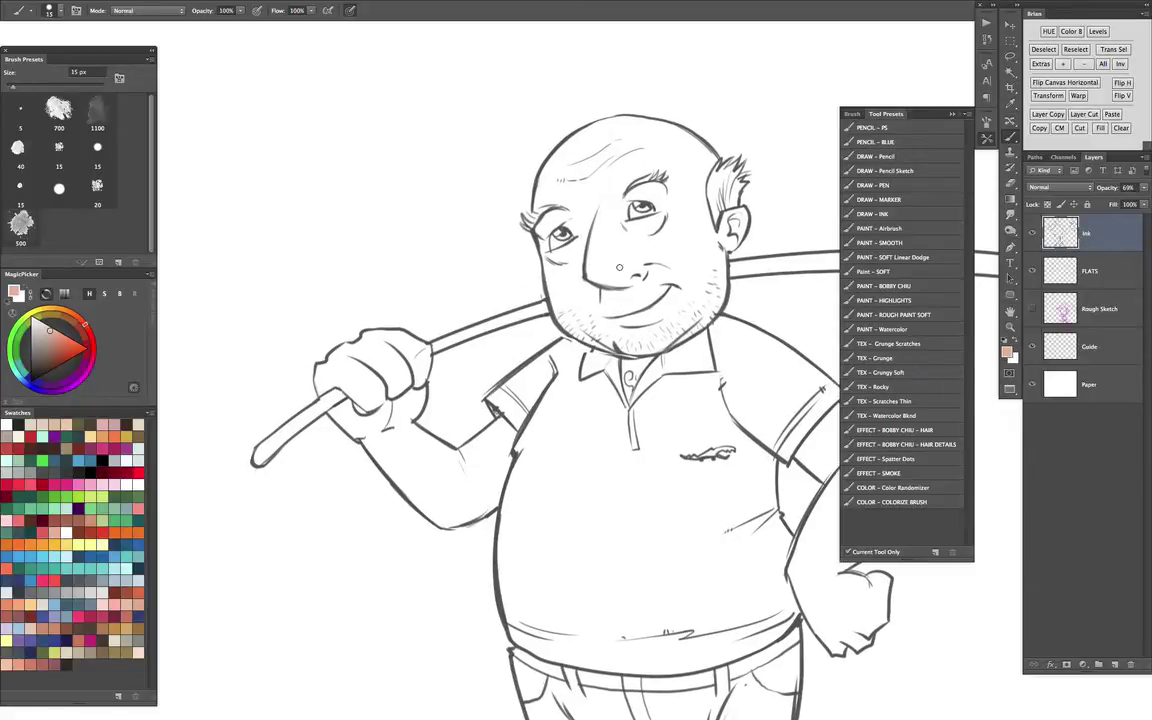
{"action": "left_click_drag", "start_coordinate": [489, 200], "coordinate": [600, 234]}
{"action": "left_click_drag", "start_coordinate": [514, 252], "coordinate": [416, 127]}
{"action": "left_click_drag", "start_coordinate": [451, 176], "coordinate": [536, 347]}
{"action": "mouse_move", "coordinate": [400, 166]}
{"action": "left_mouse_down"}
{"action": "mouse_move", "coordinate": [423, 283]}
{"action": "mouse_move", "coordinate": [501, 257]}
{"action": "mouse_move", "coordinate": [516, 192]}
{"action": "mouse_move", "coordinate": [428, 147]}
{"action": "left_mouse_up"}
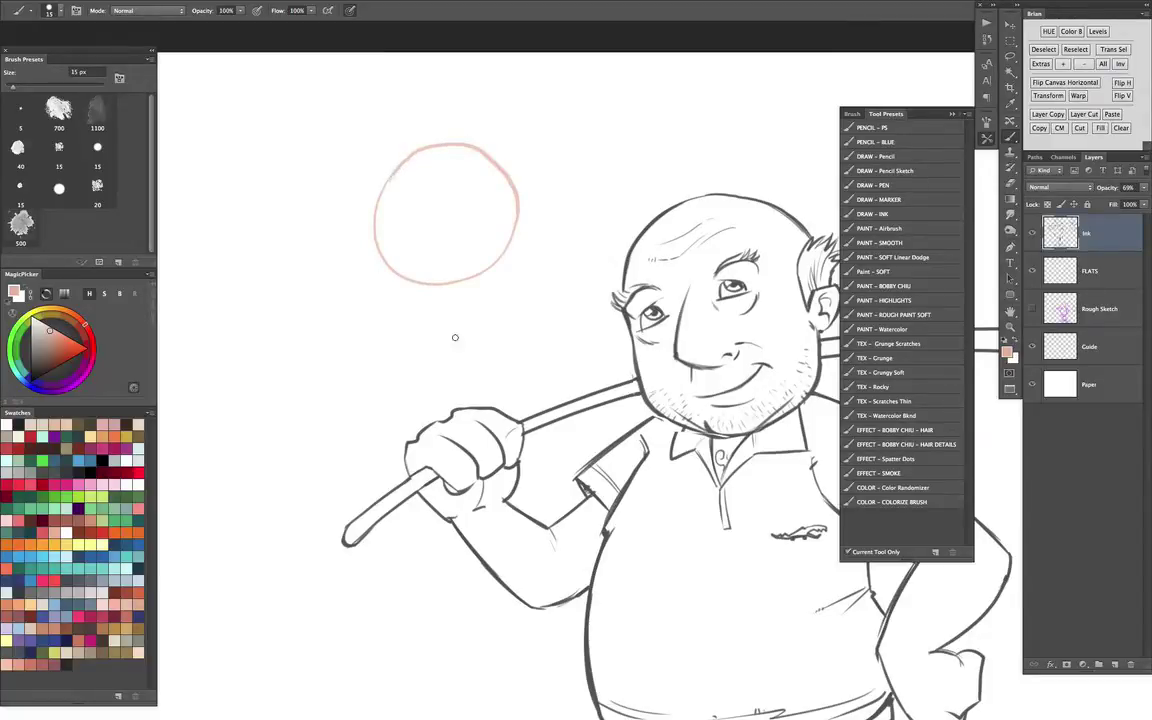
Fill the inside of the circle with the peach color using the Paint Bucket
{"action": "key", "text": "g"}
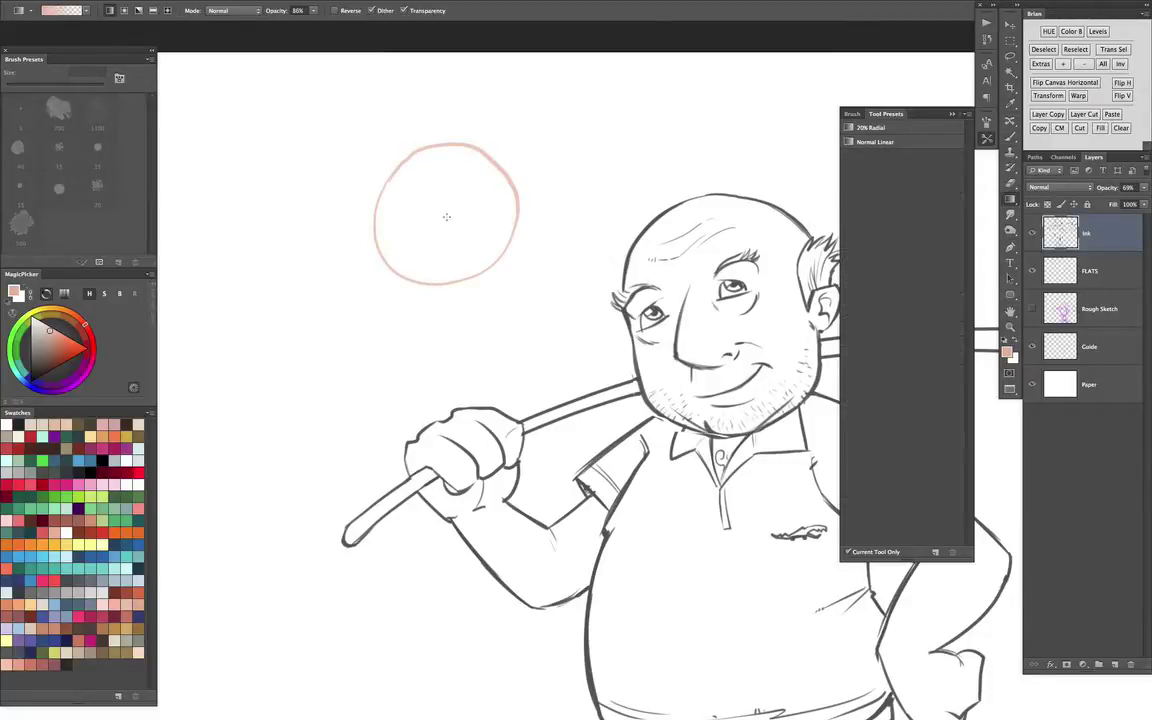
{"action": "left_click_drag", "start_coordinate": [1011, 200], "coordinate": [1061, 209]}
{"action": "left_click", "coordinate": [435, 235]}
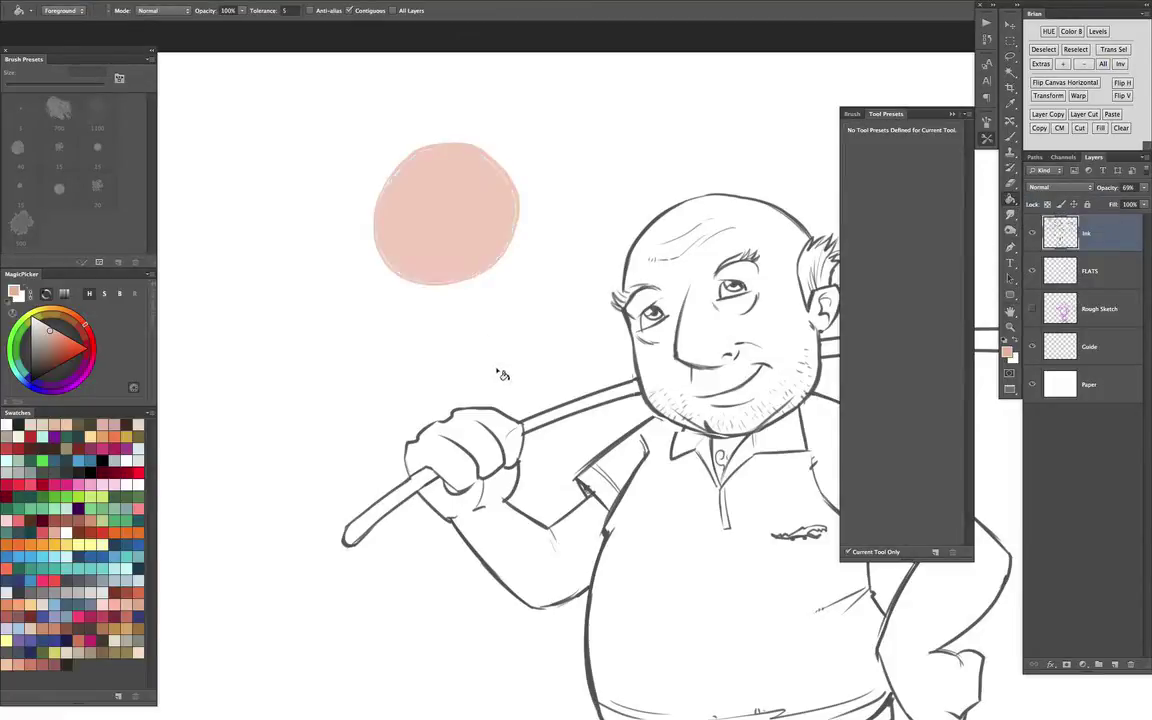
Examine up close the edge where the circle's brushed outline meets its fill
{"action": "left_click_drag", "start_coordinate": [559, 316], "coordinate": [542, 440]}
{"action": "key", "text": "super+plus"}
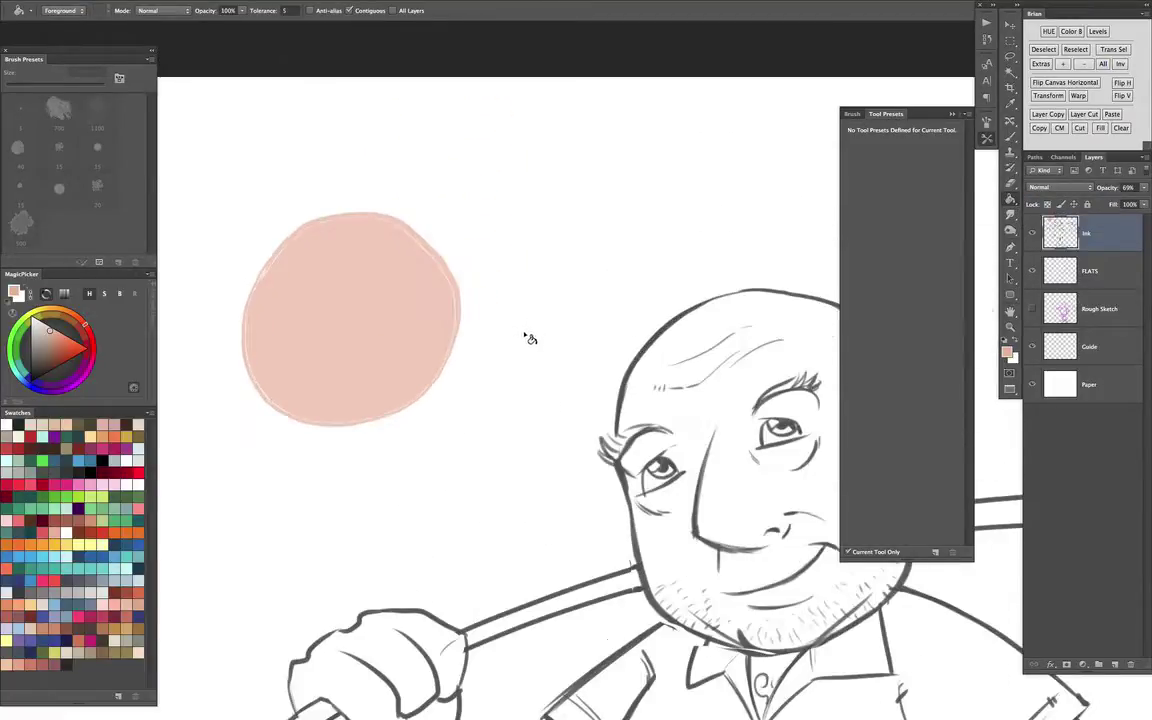
{"action": "key", "text": "super+plus"}
{"action": "left_click_drag", "start_coordinate": [559, 339], "coordinate": [797, 419]}
{"action": "key", "text": "b"}
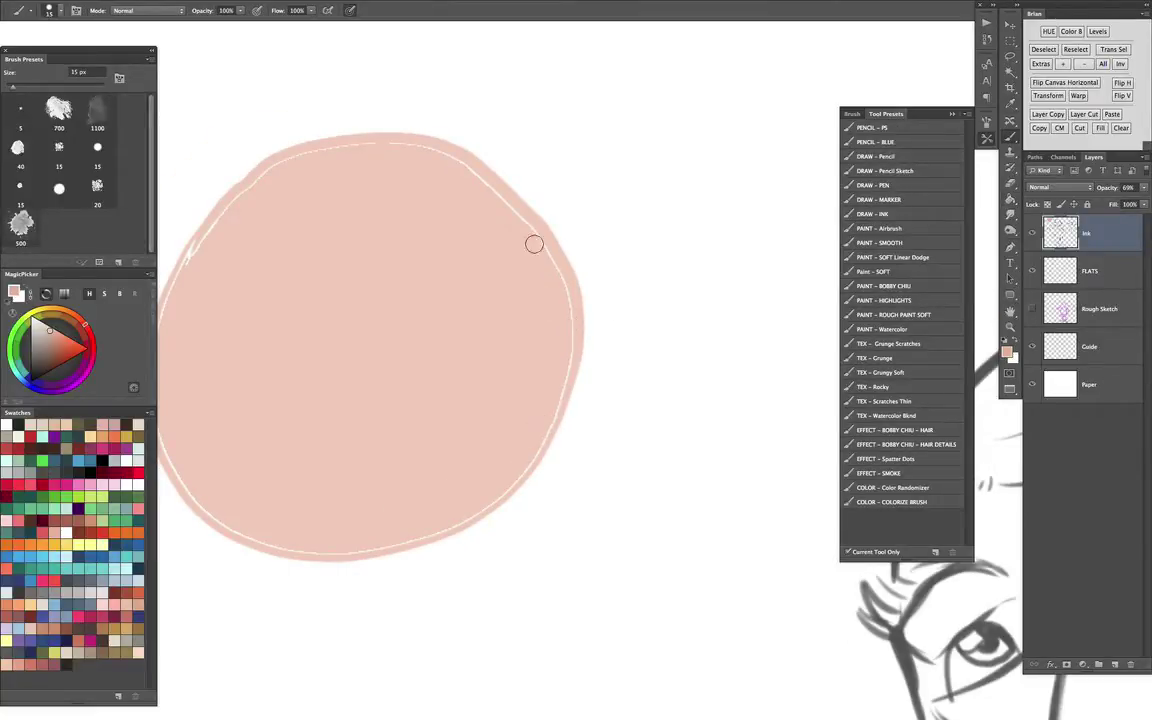
{"action": "scroll", "coordinate": [558, 280], "scroll_direction": "left", "scroll_amount": 4}
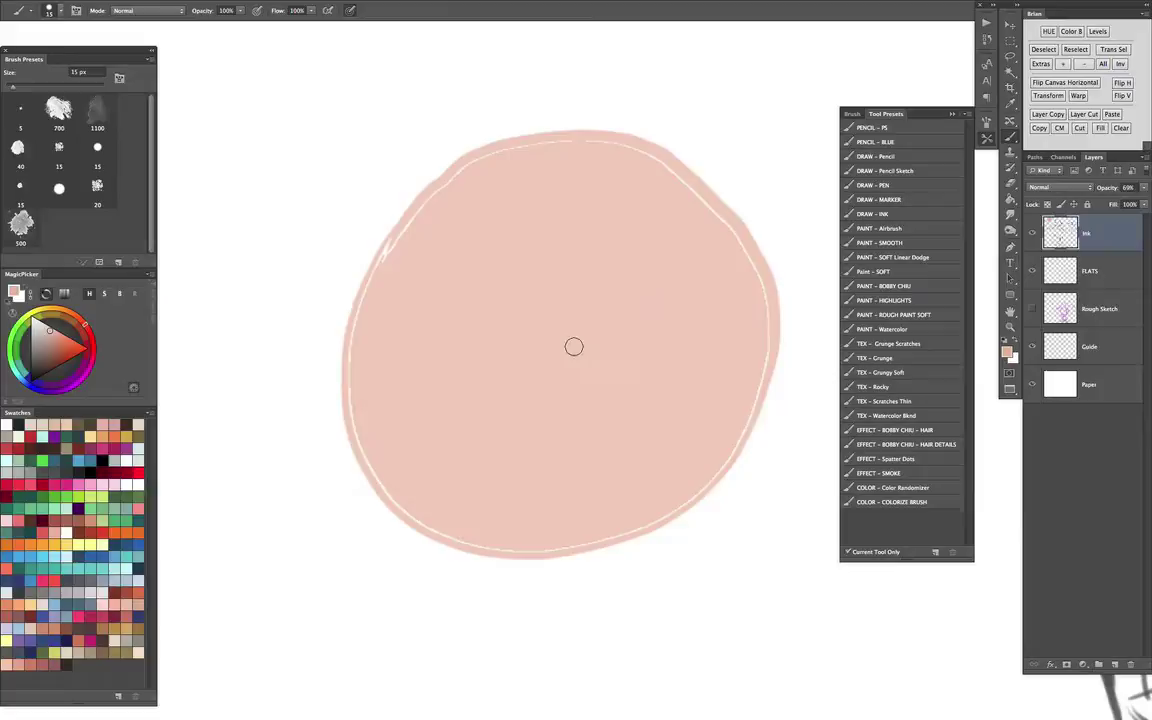
{"action": "key", "text": "g"}
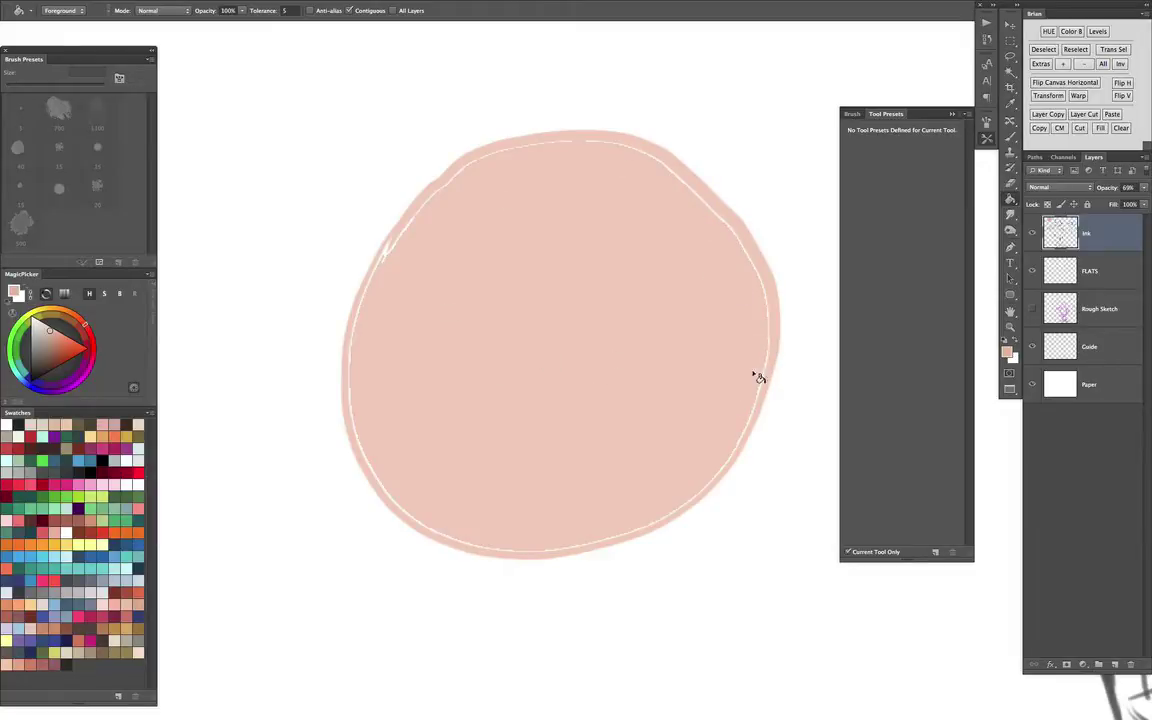
{"action": "key", "text": "super+minus"}
{"action": "key", "text": "super+minus"}
{"action": "left_click", "coordinate": [704, 352], "text": "super"}
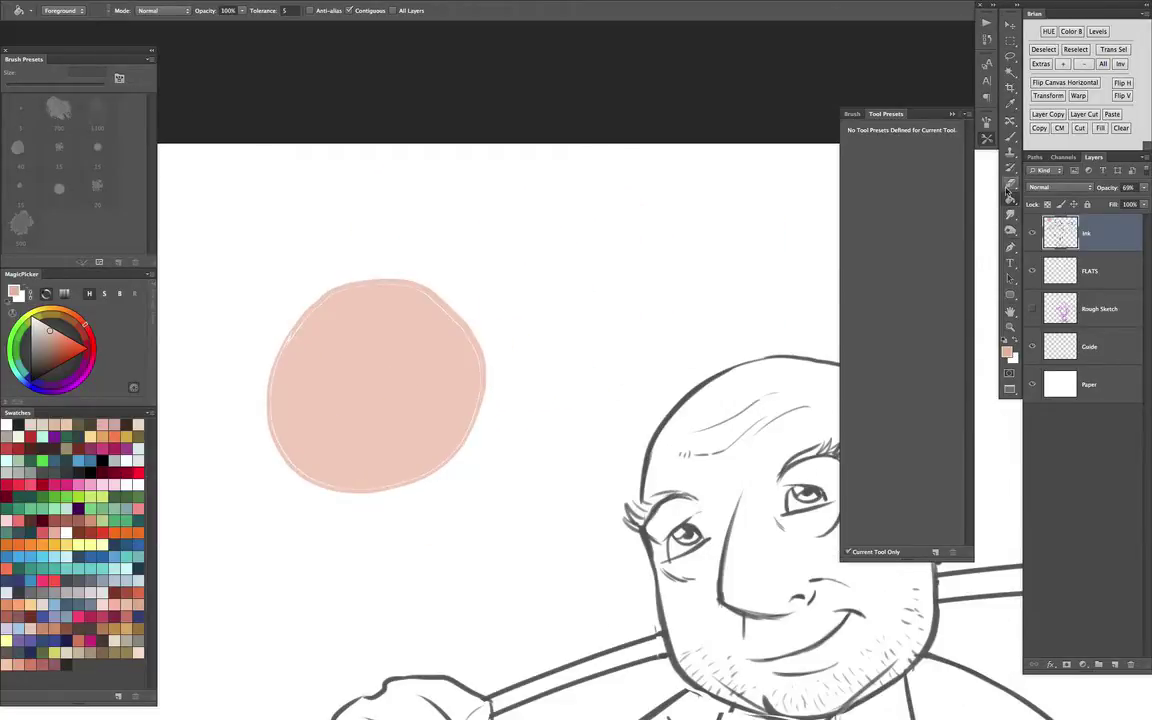
Draw a second circle beside the first with the Pencil tool at 9 px and fill it with the same peach color
{"action": "key", "text": "b"}
{"action": "left_click_drag", "start_coordinate": [1013, 138], "coordinate": [1059, 147]}
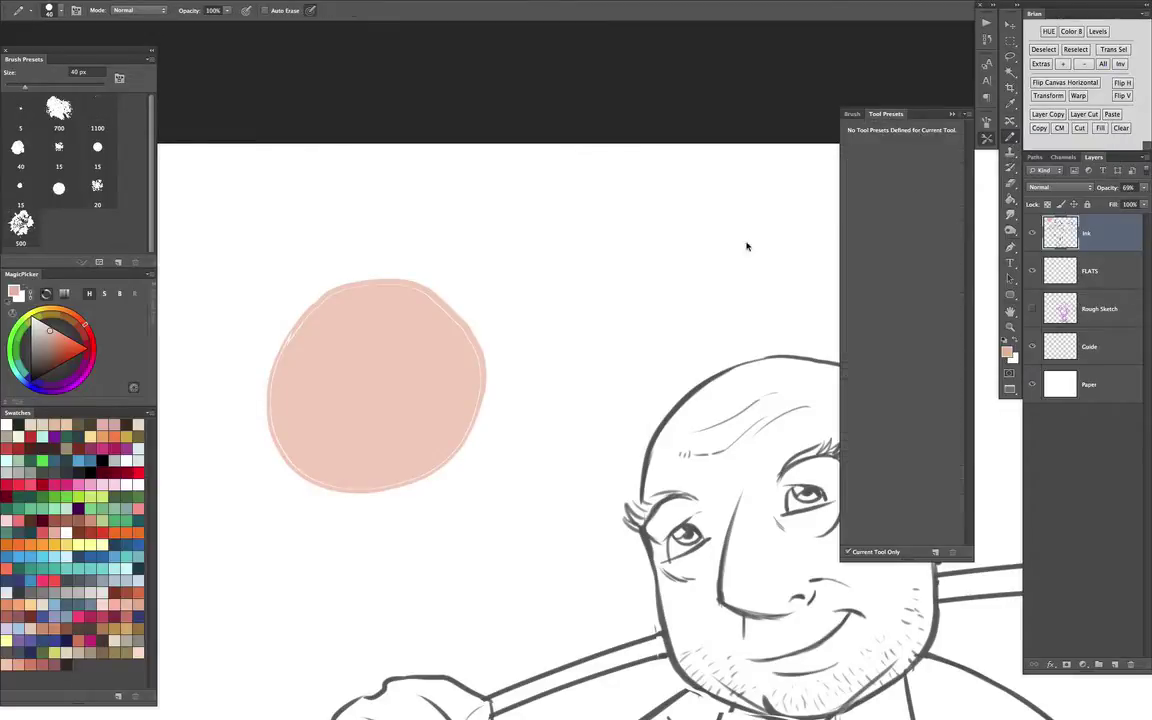
{"action": "key", "text": "bracketleft"}
{"action": "key", "text": "bracketleft"}
{"action": "key", "text": "bracketleft"}
{"action": "key", "text": "bracketleft"}
{"action": "mouse_move", "coordinate": [559, 258]}
{"action": "left_mouse_down"}
{"action": "mouse_move", "coordinate": [530, 280]}
{"action": "mouse_move", "coordinate": [535, 384]}
{"action": "mouse_move", "coordinate": [633, 399]}
{"action": "mouse_move", "coordinate": [682, 307]}
{"action": "mouse_move", "coordinate": [636, 239]}
{"action": "mouse_move", "coordinate": [556, 256]}
{"action": "left_mouse_up"}
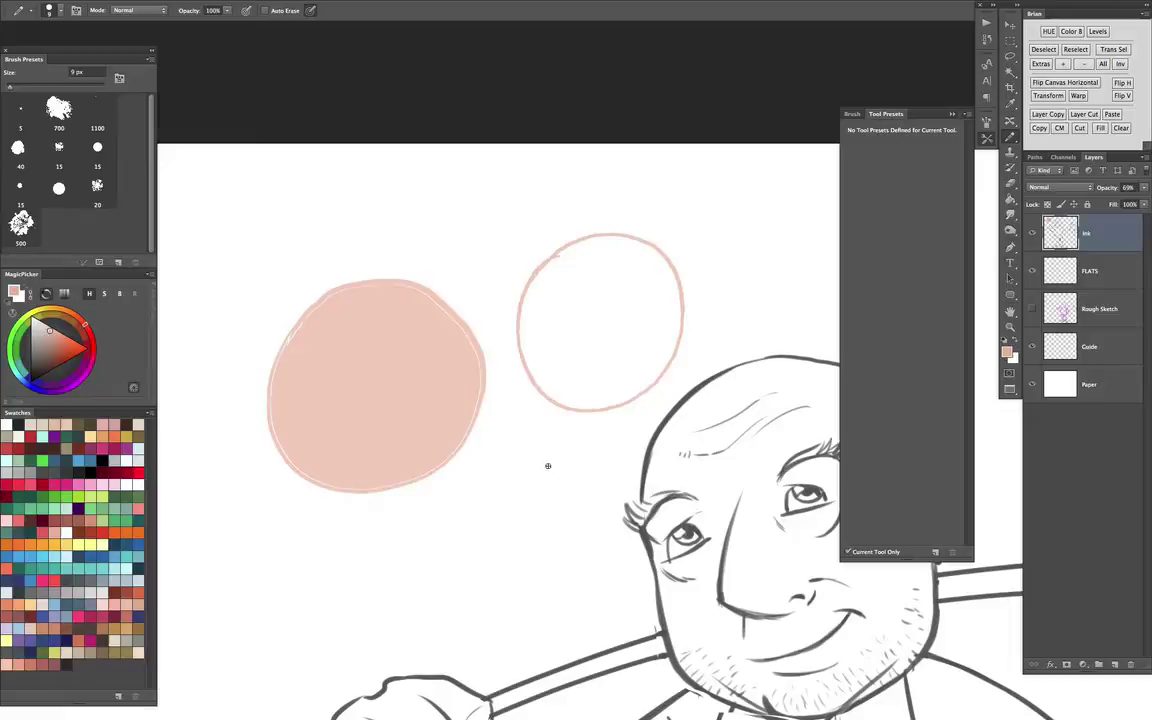
{"action": "key", "text": "g"}
{"action": "left_click", "coordinate": [568, 290]}
Examine up close the edge of the pencil-drawn circle and compare it with the first circle's edge
{"action": "key", "text": "ctrl+plus"}
{"action": "key", "text": "ctrl+plus"}
{"action": "key", "text": "ctrl+plus"}
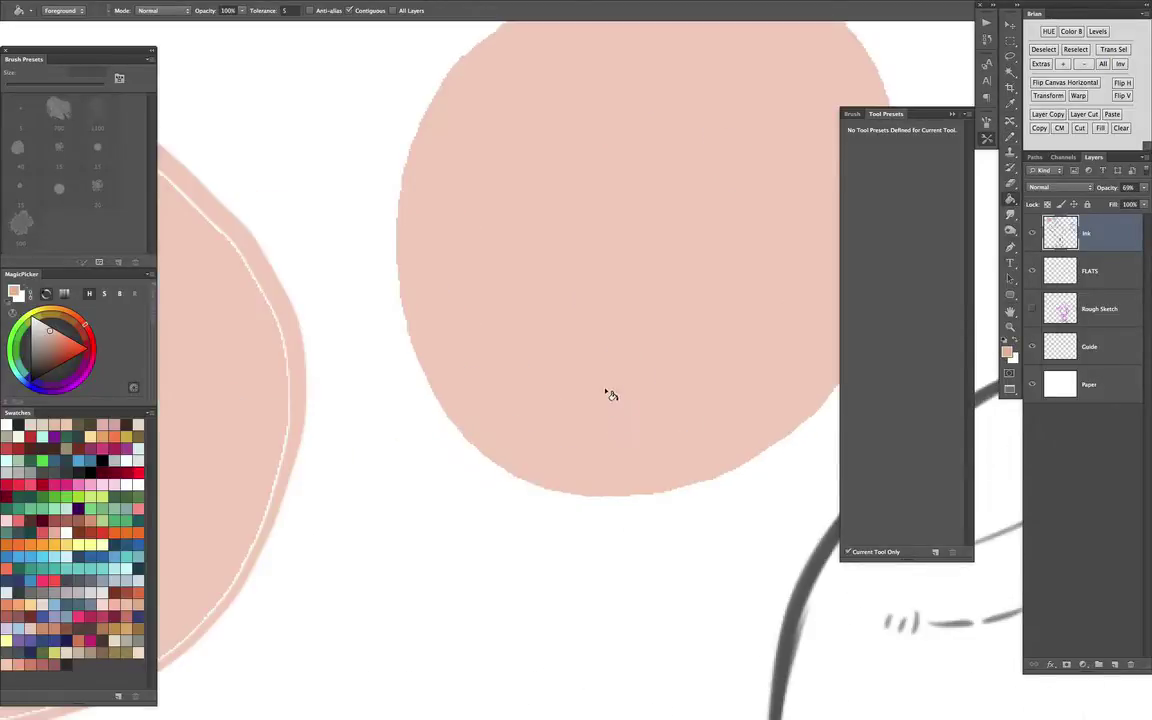
{"action": "left_click_drag", "start_coordinate": [548, 337], "coordinate": [450, 516]}
{"action": "key", "text": "ctrl+minus"}
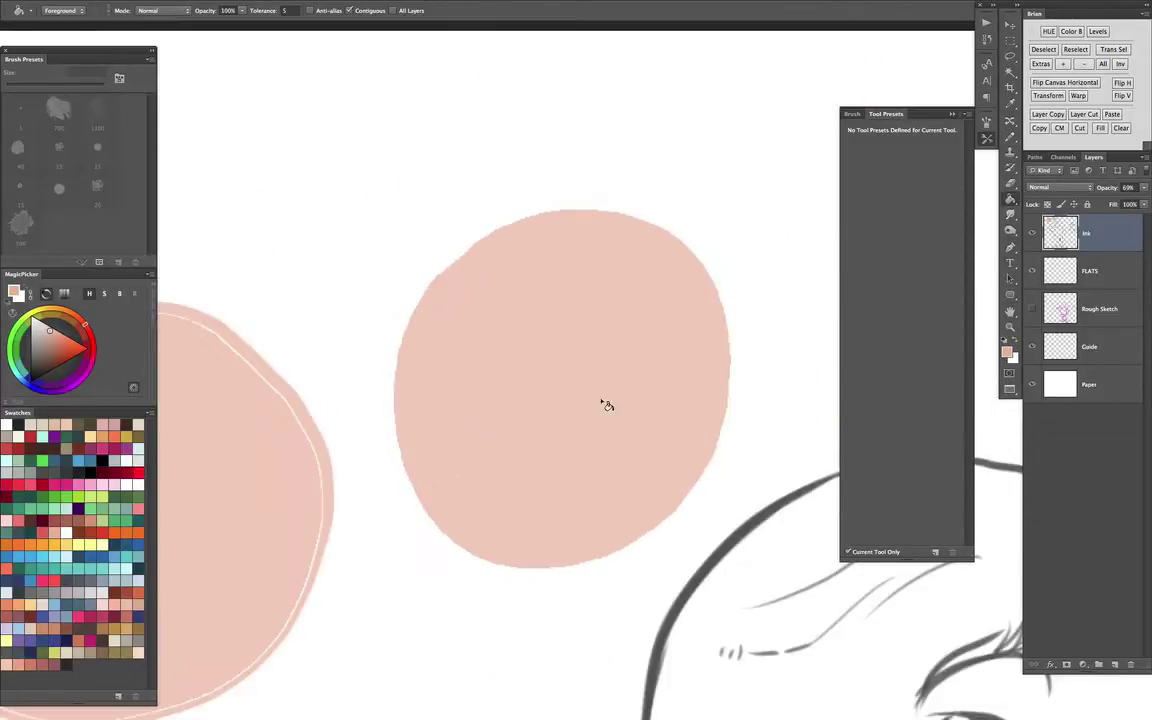
{"action": "left_click_drag", "start_coordinate": [661, 371], "coordinate": [568, 375]}
{"action": "key", "text": "b"}
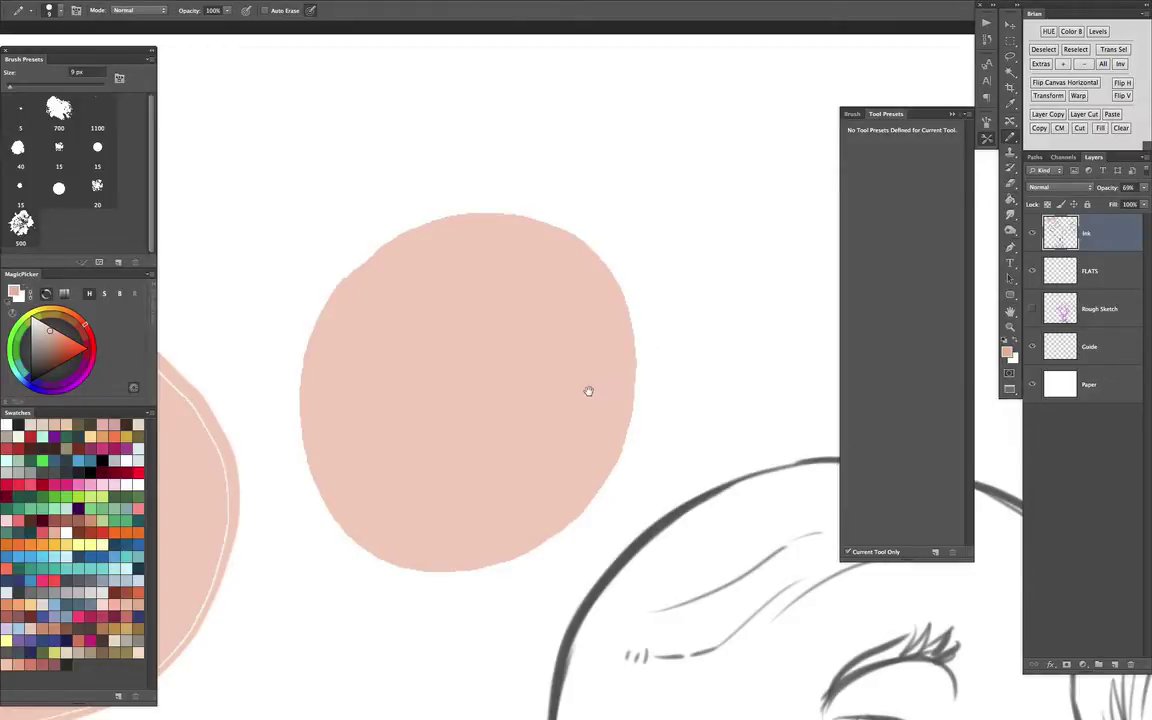
{"action": "left_click_drag", "start_coordinate": [589, 391], "coordinate": [733, 247]}
{"action": "key", "text": "super+plus"}
{"action": "left_click_drag", "start_coordinate": [516, 196], "coordinate": [376, 473]}
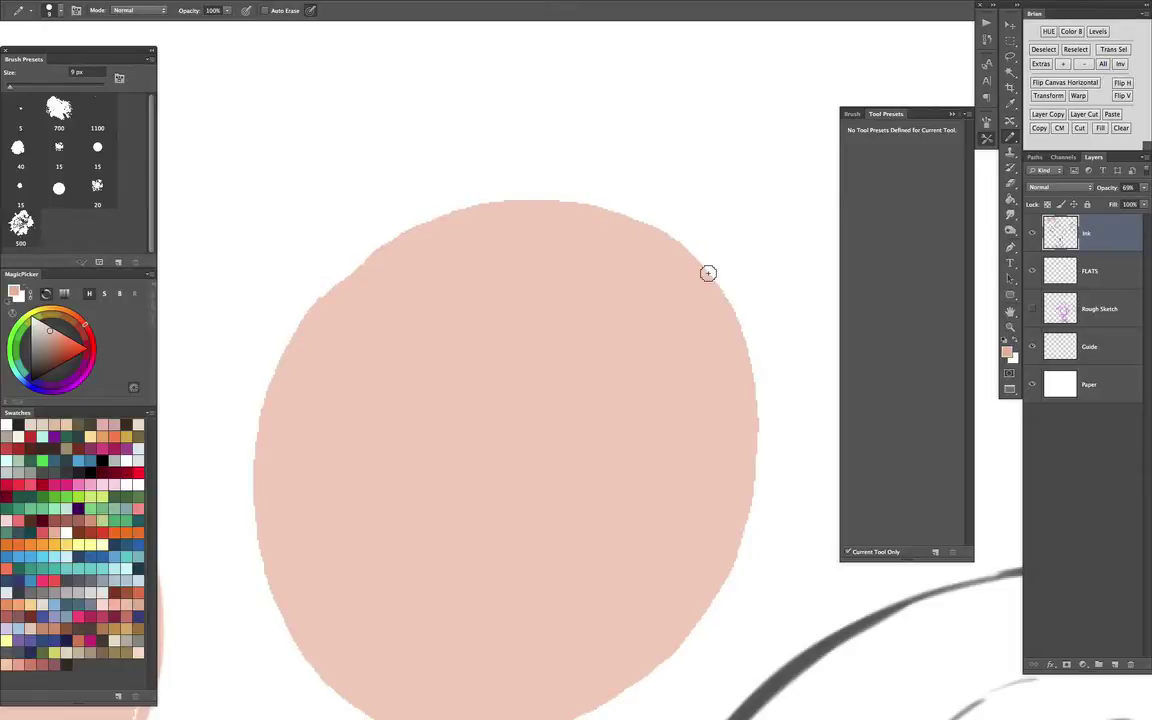
{"action": "key", "text": "super+minus"}
{"action": "mouse_move", "coordinate": [605, 540]}
{"action": "left_mouse_down"}
{"action": "mouse_move", "coordinate": [643, 350]}
{"action": "mouse_move", "coordinate": [549, 209]}
{"action": "left_mouse_up"}
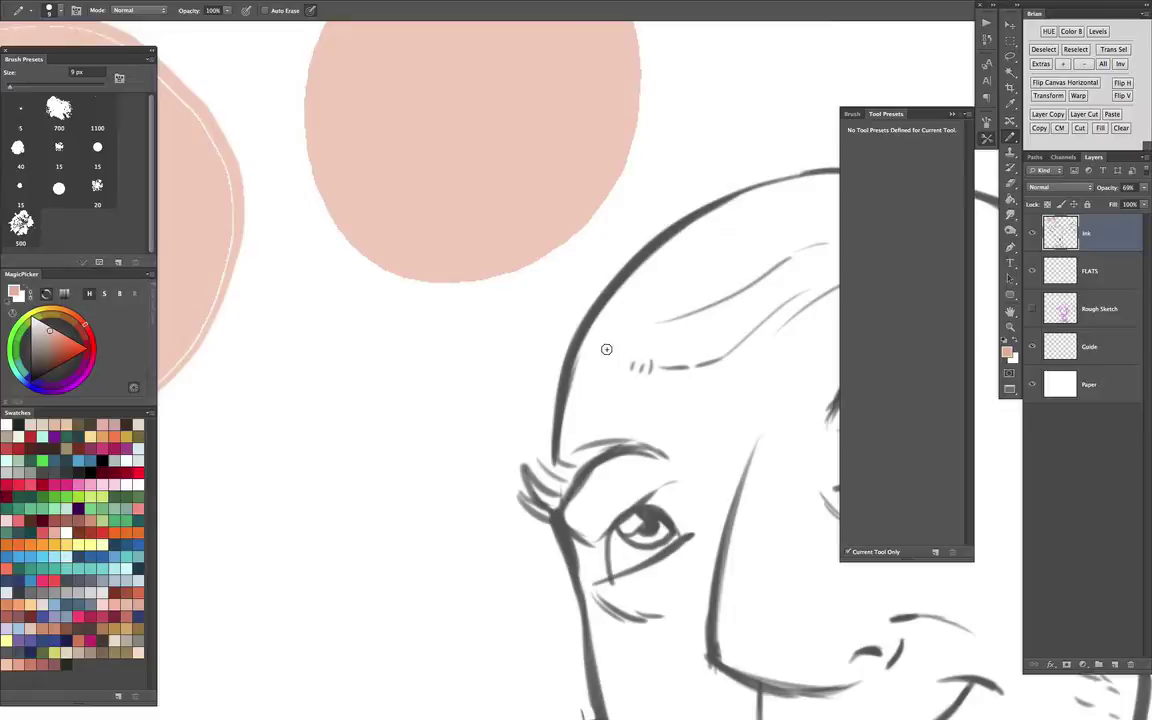
{"action": "scroll", "coordinate": [606, 351], "scroll_direction": "down", "scroll_amount": 3}
{"action": "left_click_drag", "start_coordinate": [606, 351], "coordinate": [669, 331]}
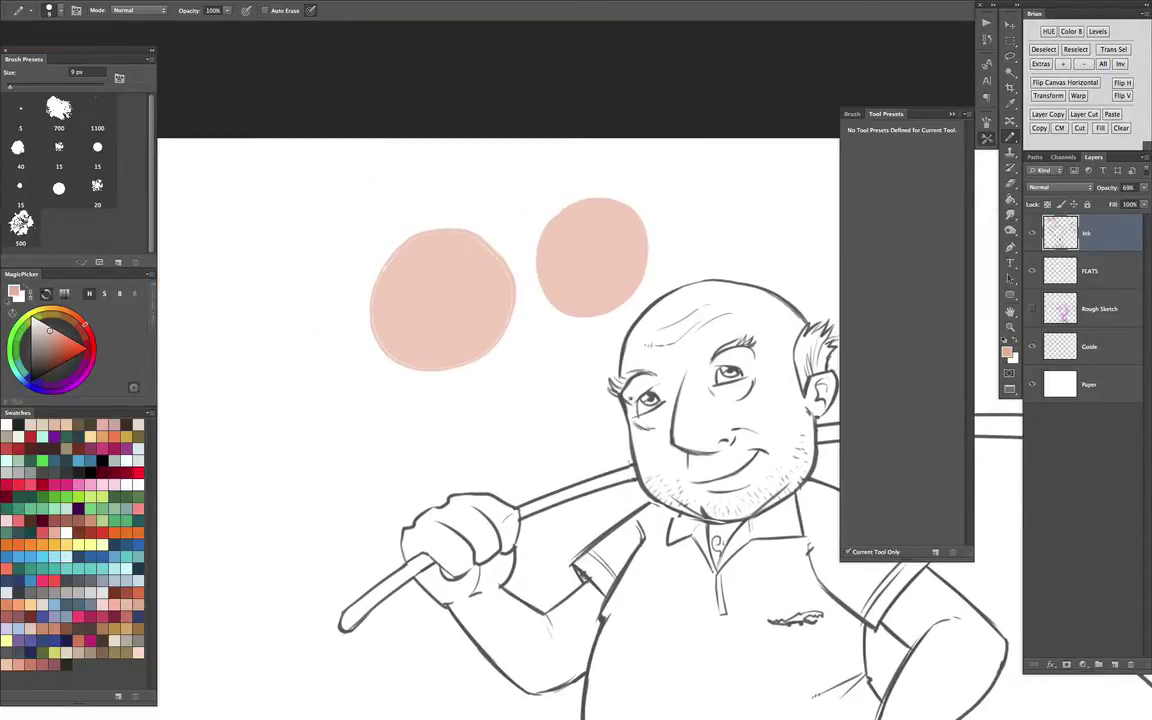
Undo the two filled test circles
{"action": "key", "text": "super+alt+z"}
{"action": "key", "text": "super+alt+z"}
{"action": "key", "text": "super+alt+z"}
{"action": "key", "text": "super+alt+z"}
{"action": "key", "text": "super+alt+z"}
Lower the Ink layer's opacity to about 47% and make the FLATS layer active
{"action": "mouse_move", "coordinate": [684, 391]}
{"action": "left_mouse_down"}
{"action": "mouse_move", "coordinate": [646, 301]}
{"action": "mouse_move", "coordinate": [538, 194]}
{"action": "left_mouse_up"}
{"action": "left_click", "coordinate": [1099, 227]}
{"action": "left_click", "coordinate": [1144, 188]}
{"action": "left_click_drag", "start_coordinate": [1143, 201], "coordinate": [1115, 202]}
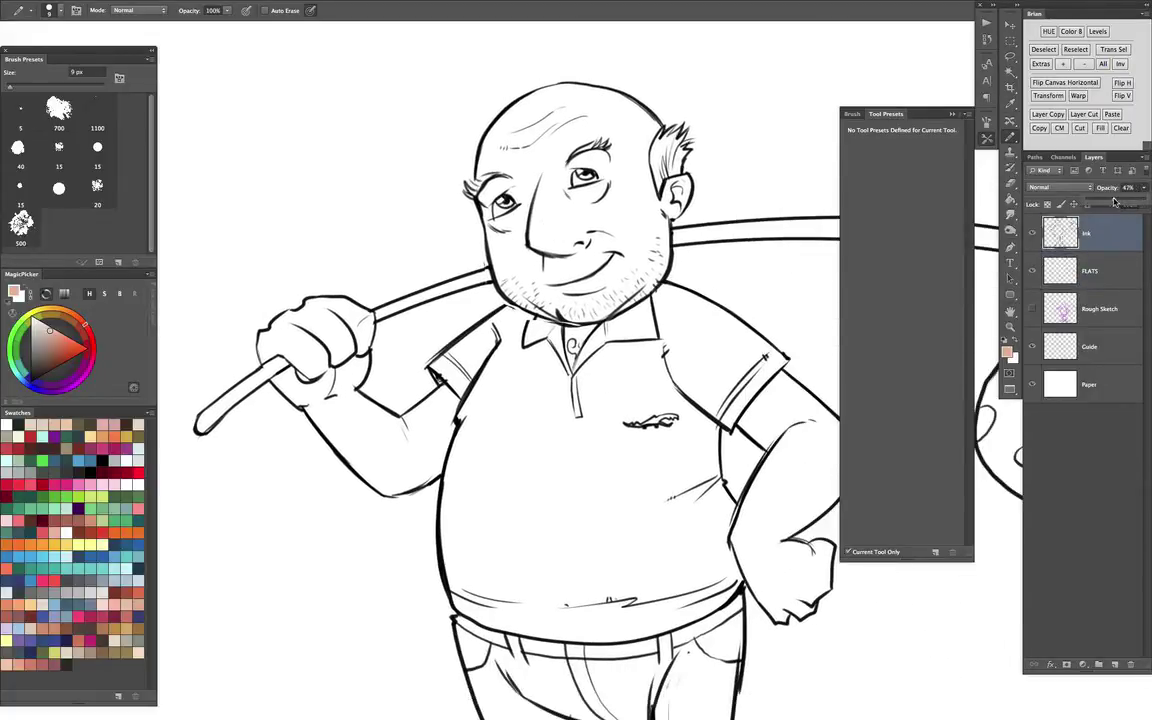
{"action": "left_click", "coordinate": [1090, 271]}
{"action": "left_click_drag", "start_coordinate": [646, 512], "coordinate": [568, 457]}
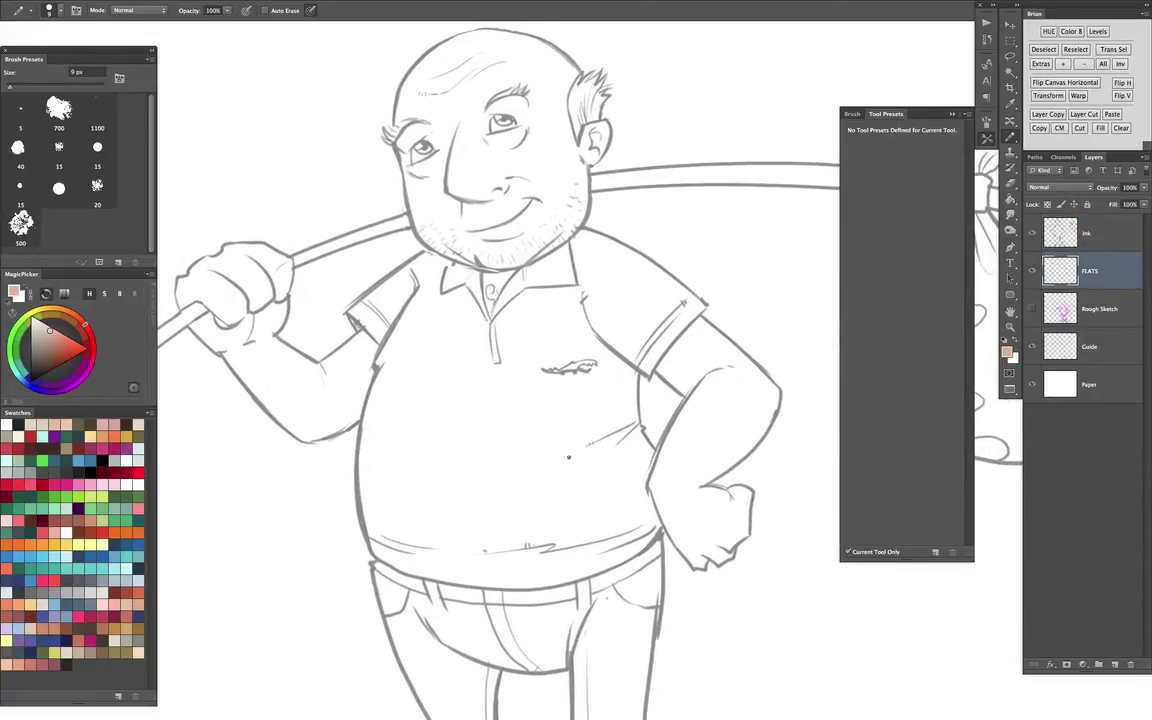
Add a new layer directly above the Rough Sketch layer and fill it entirely with medium blue
{"action": "key", "text": "super+minus"}
{"action": "key", "text": "super+minus"}
{"action": "left_click_drag", "start_coordinate": [640, 432], "coordinate": [553, 346]}
{"action": "left_click", "coordinate": [986, 138]}
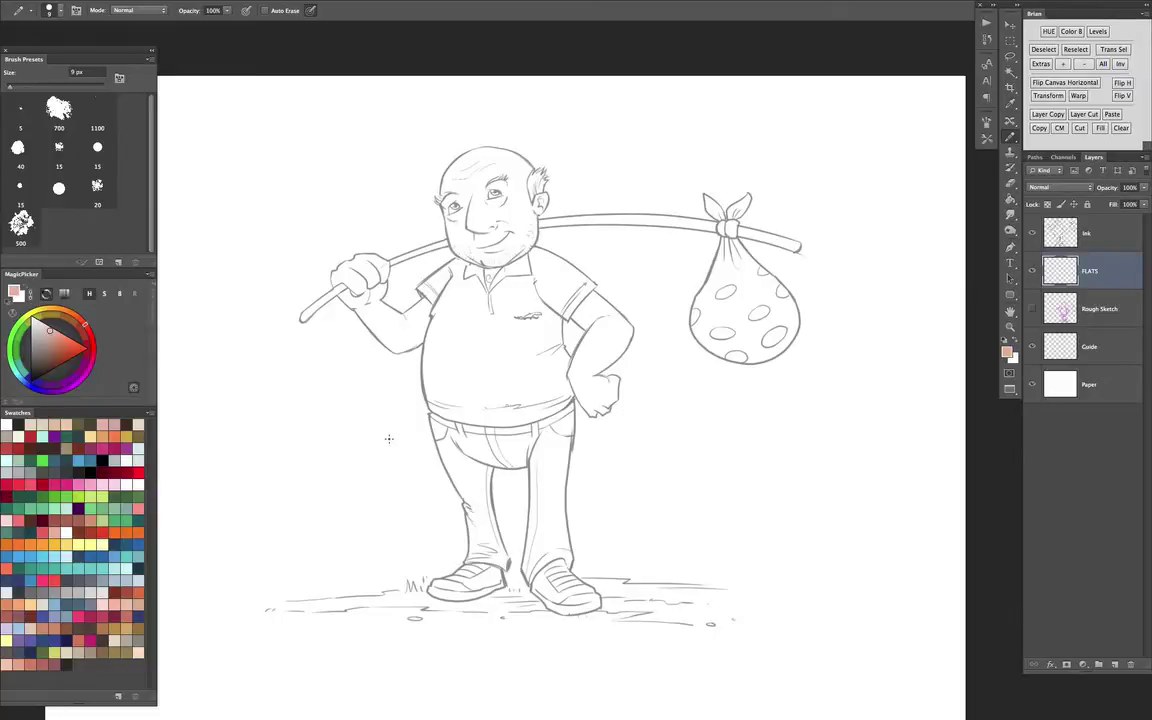
{"action": "left_click", "coordinate": [1073, 314]}
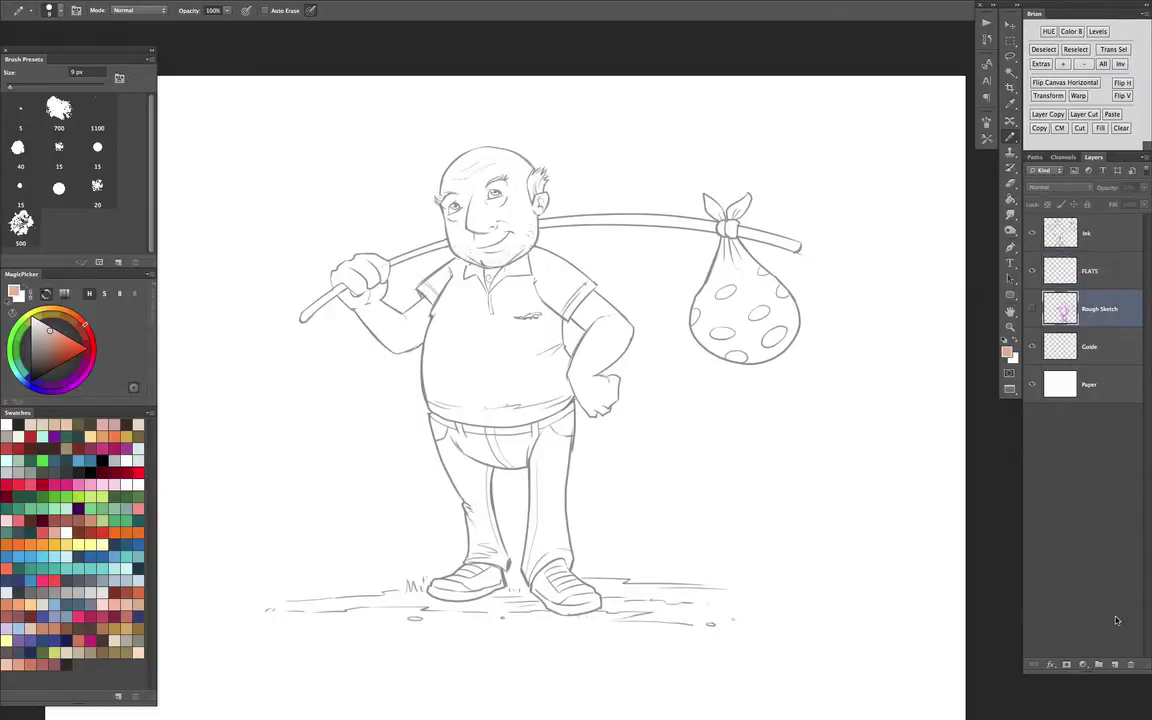
{"action": "left_click", "coordinate": [1115, 665]}
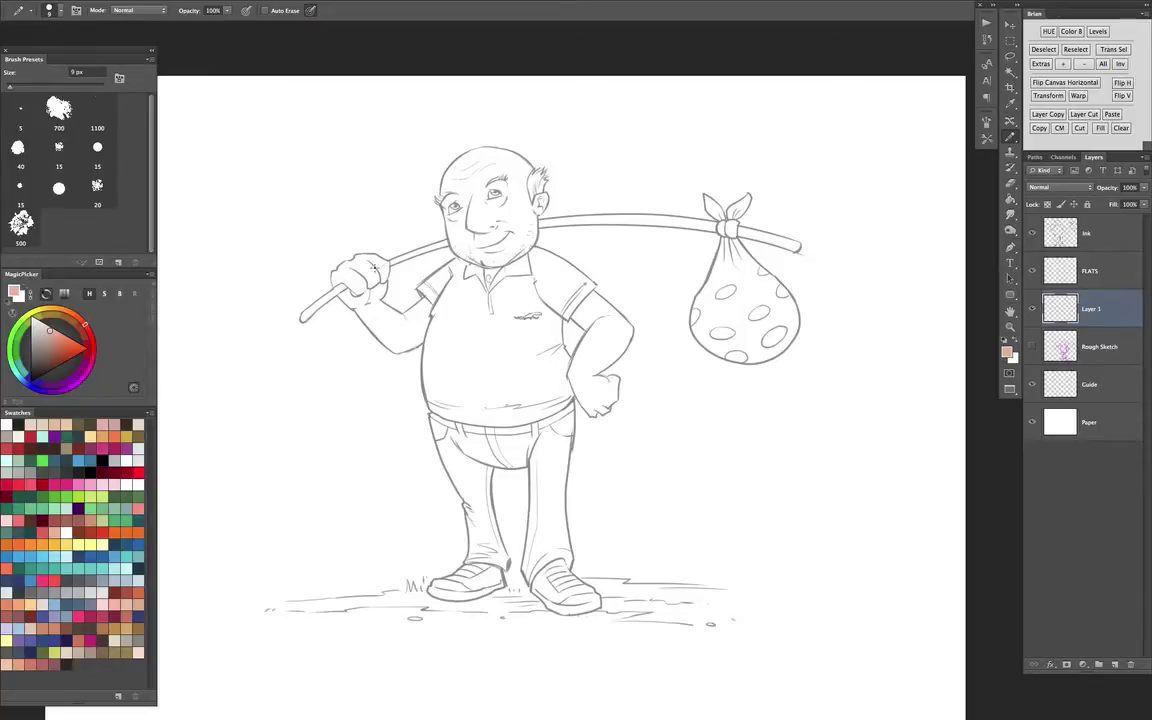
{"action": "left_click", "coordinate": [80, 458]}
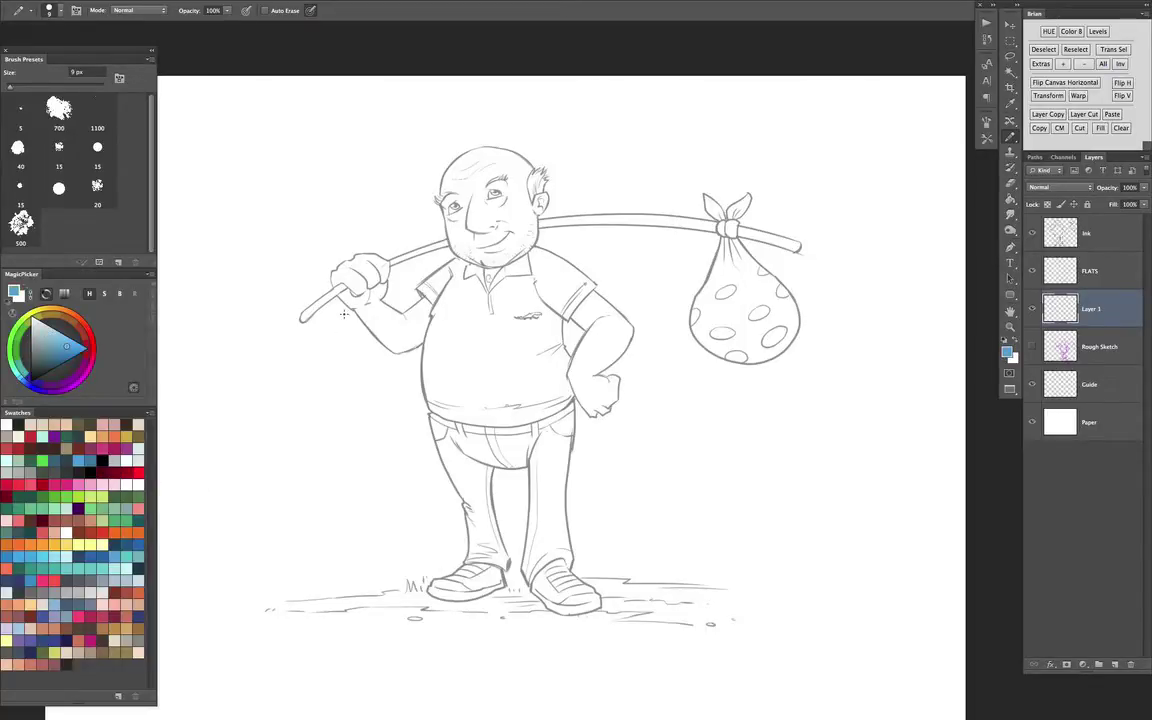
{"action": "key", "text": "super+BackSpace"}
{"action": "key", "text": "alt+BackSpace"}
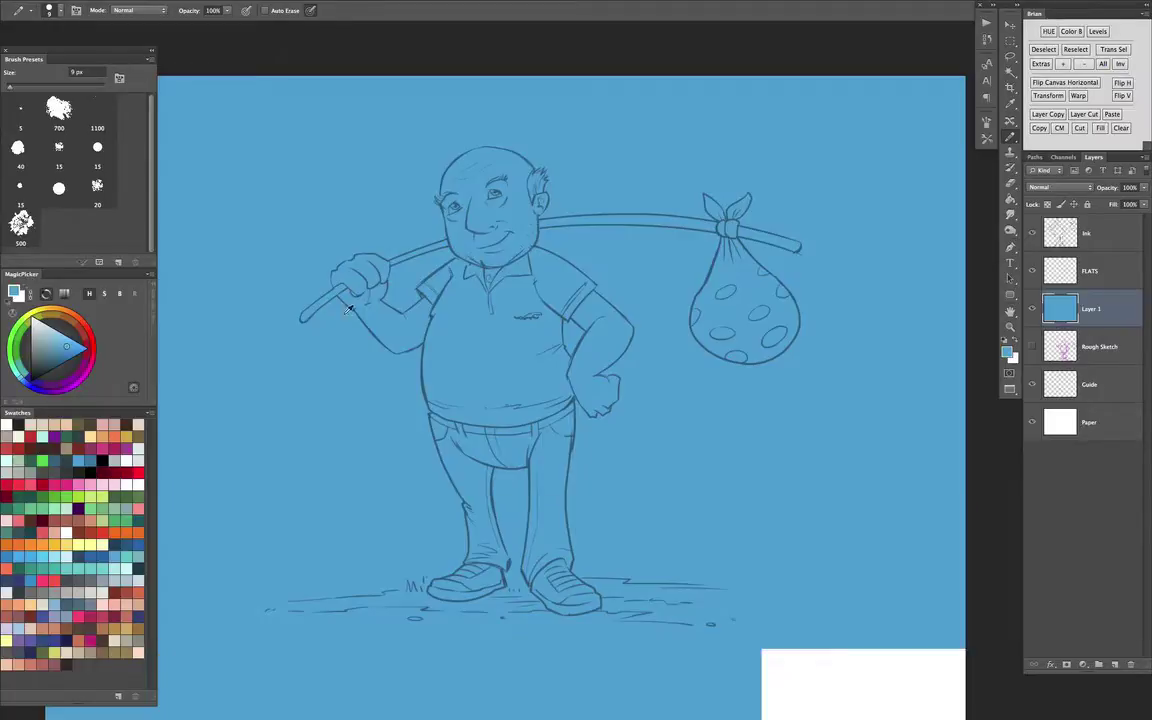
Make the FLATS layer active again and choose a pinkish skin tone swatch as the drawing color
{"action": "key", "text": "alt+bracketright"}
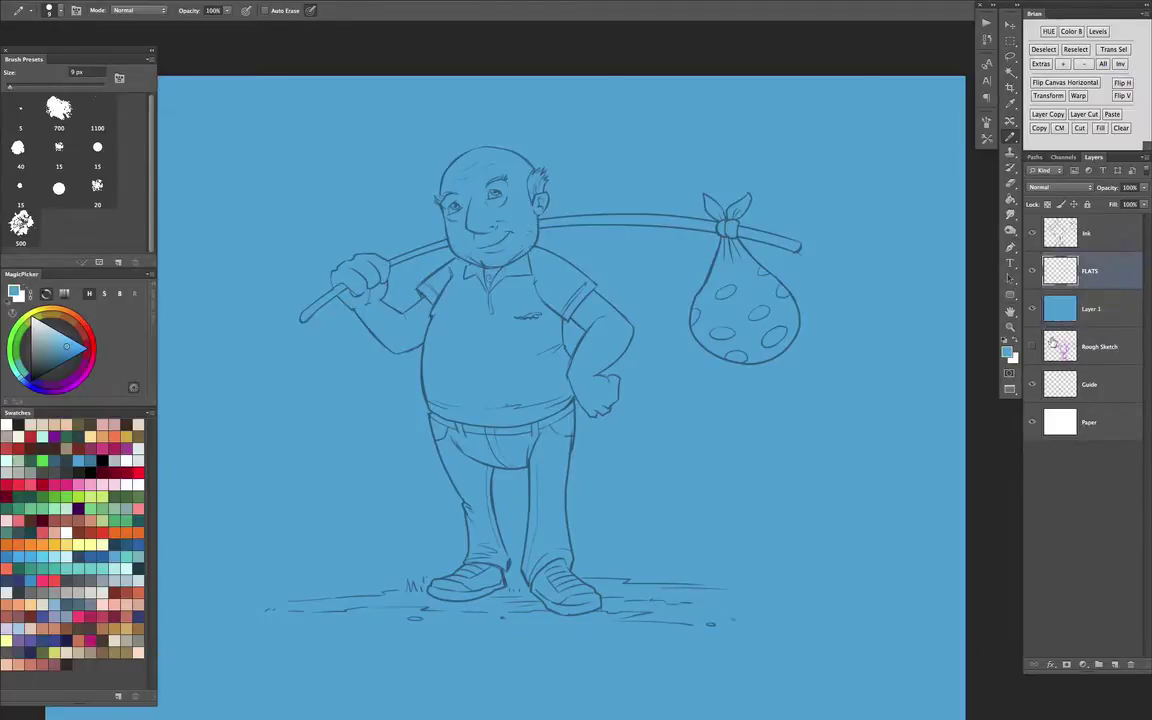
{"action": "key", "text": "super+plus"}
{"action": "left_click_drag", "start_coordinate": [605, 318], "coordinate": [744, 458]}
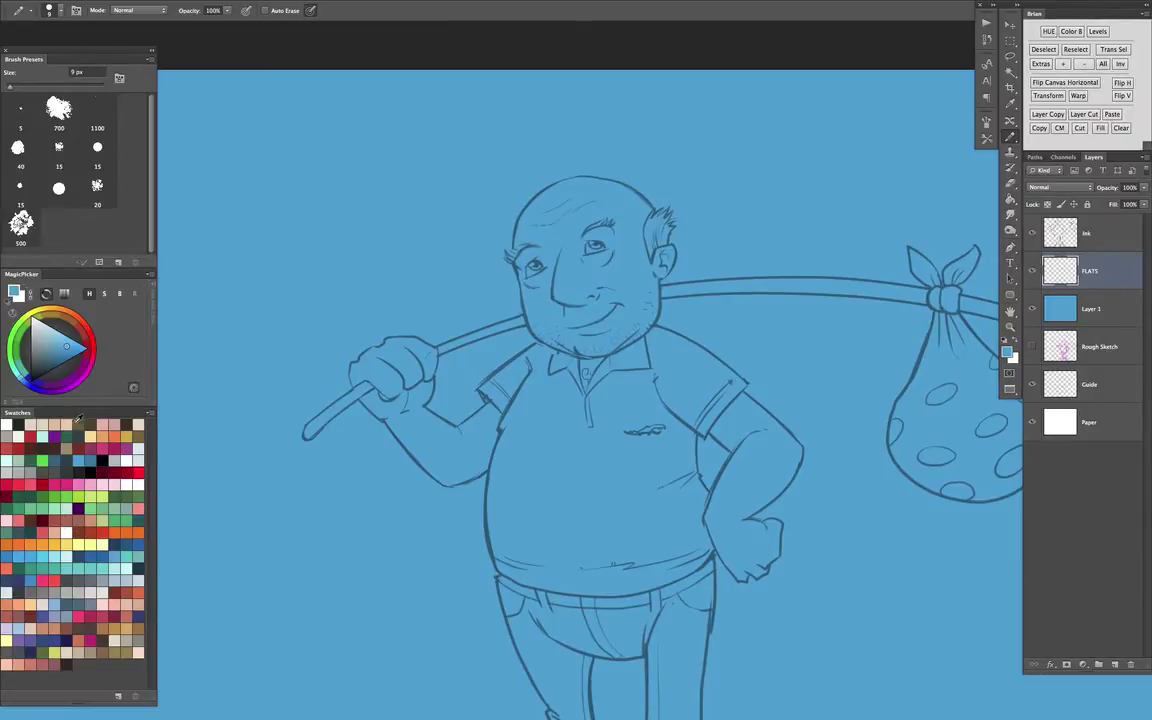
{"action": "left_click", "coordinate": [21, 592]}
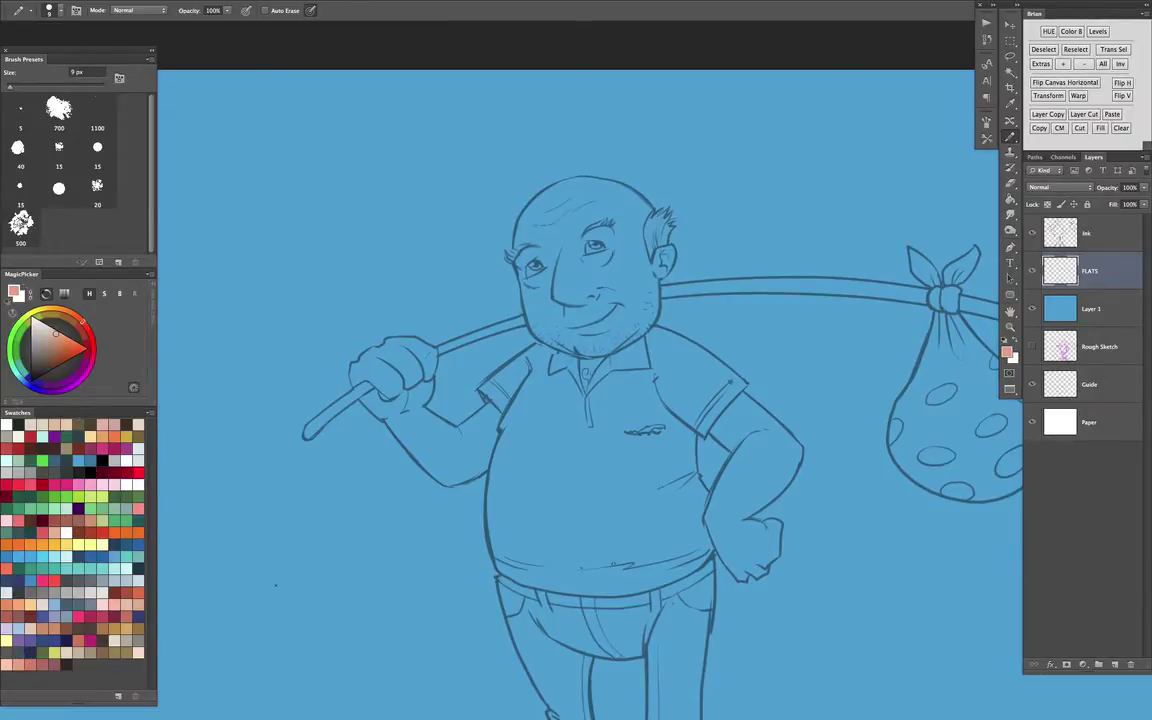
Trace the edge of the face and the eyebrow tuft with the Pencil in the skin tone on the FLATS layer
{"action": "key", "text": "ctrl+plus"}
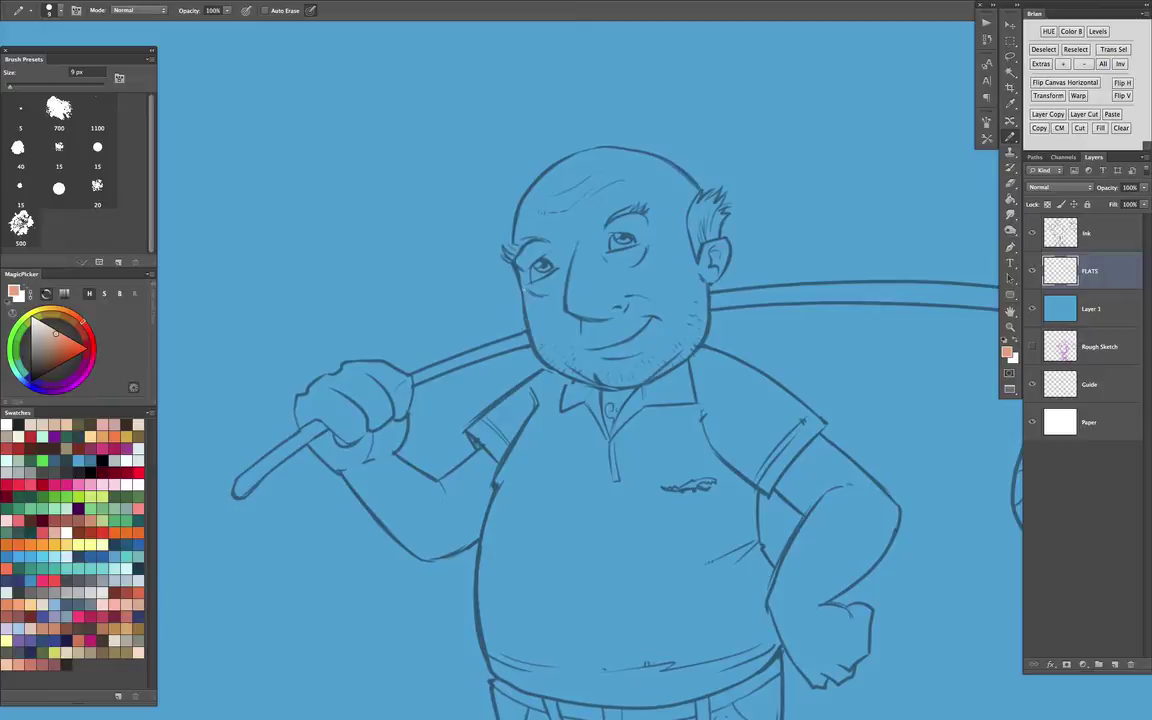
{"action": "key", "text": "ctrl+plus"}
{"action": "key", "text": "bracketright"}
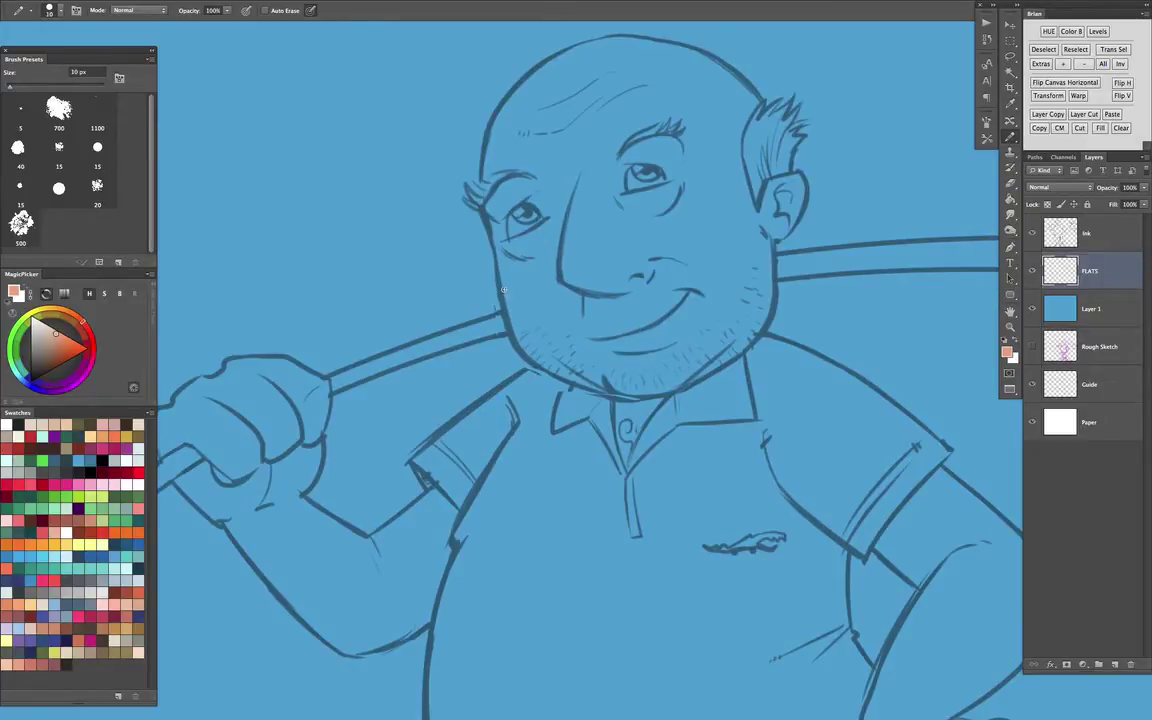
{"action": "left_click_drag", "start_coordinate": [498, 251], "coordinate": [489, 218]}
{"action": "key", "text": "bracketleft"}
{"action": "key", "text": "bracketleft"}
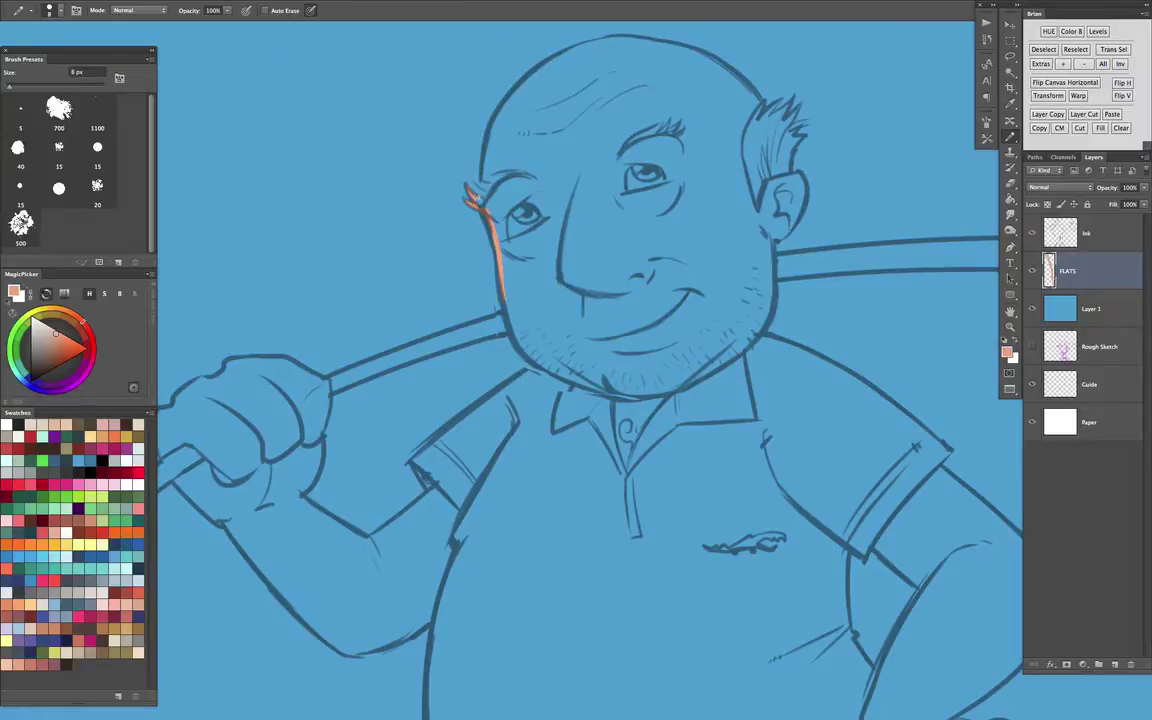
Continue the skin-tone Pencil outline at 8 px over the top of the bald head up to the hair
{"action": "left_click_drag", "start_coordinate": [483, 156], "coordinate": [534, 76]}
{"action": "left_click_drag", "start_coordinate": [565, 88], "coordinate": [435, 235]}
{"action": "left_click_drag", "start_coordinate": [468, 189], "coordinate": [522, 175]}
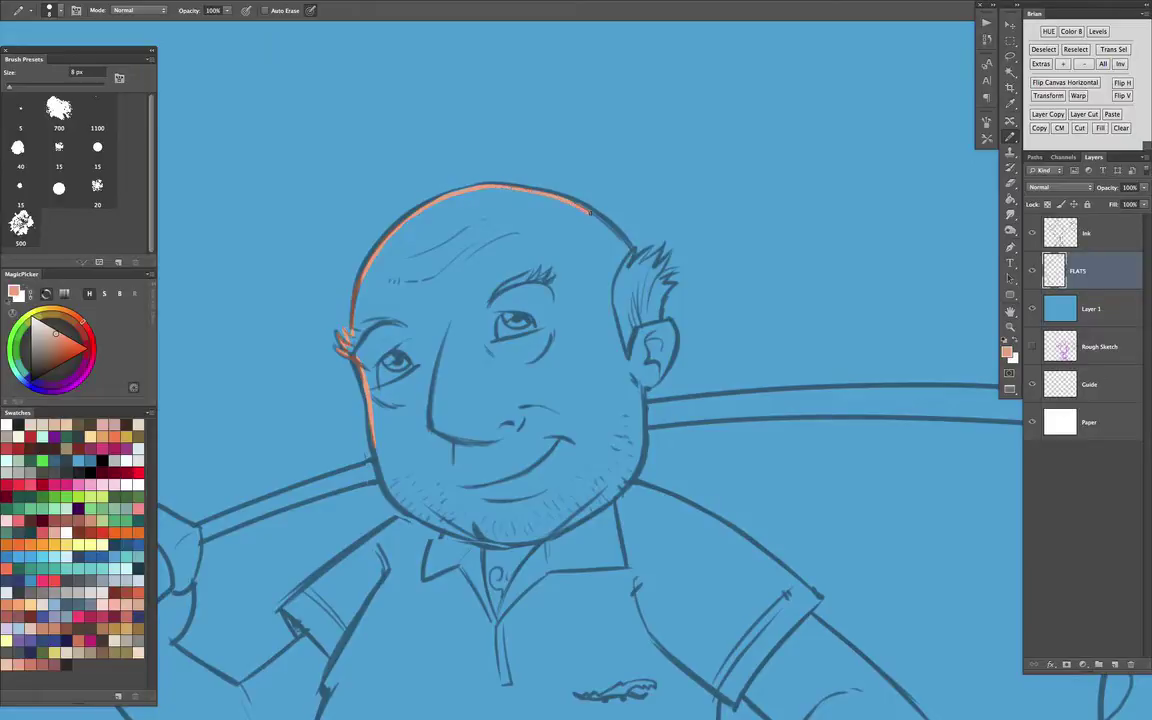
{"action": "left_click_drag", "start_coordinate": [590, 212], "coordinate": [622, 240]}
{"action": "key", "text": "ctrl+plus"}
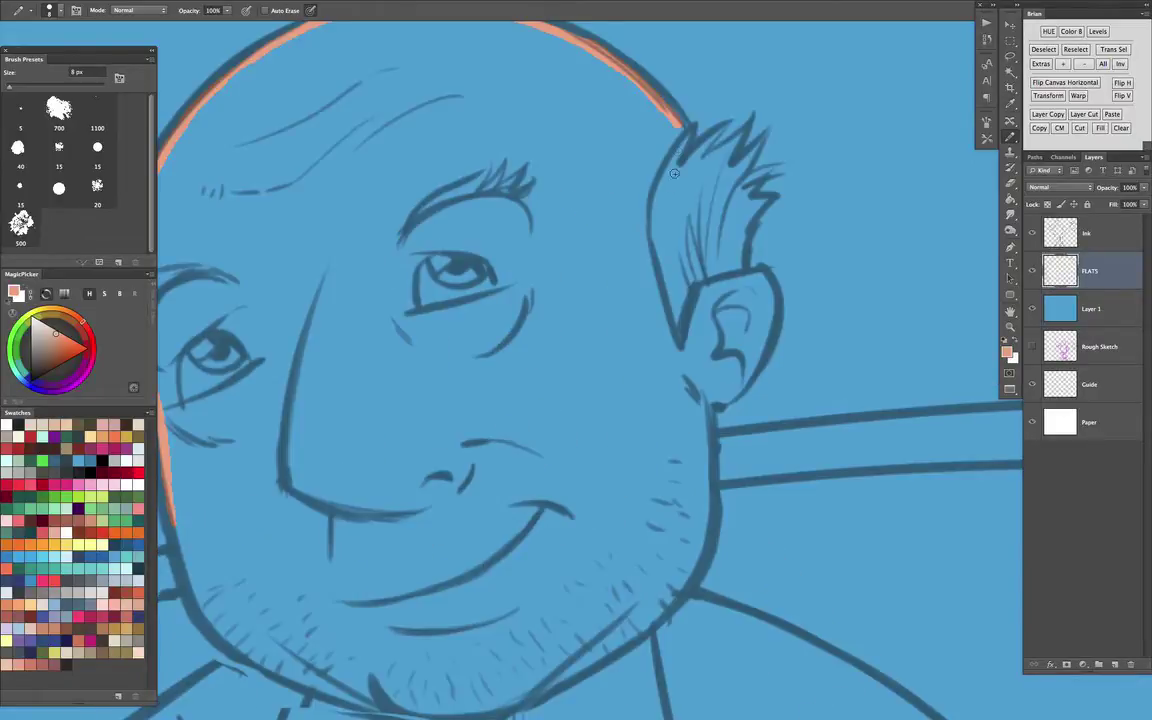
Trace the hair tuft, the ear and the upper edge of the pole with a finer Pencil, ending at 6 px
{"action": "mouse_move", "coordinate": [684, 130]}
{"action": "left_mouse_down"}
{"action": "mouse_move", "coordinate": [683, 154]}
{"action": "mouse_move", "coordinate": [728, 122]}
{"action": "mouse_move", "coordinate": [703, 153]}
{"action": "mouse_move", "coordinate": [742, 135]}
{"action": "mouse_move", "coordinate": [732, 165]}
{"action": "mouse_move", "coordinate": [765, 136]}
{"action": "mouse_move", "coordinate": [776, 196]}
{"action": "mouse_move", "coordinate": [748, 267]}
{"action": "mouse_move", "coordinate": [649, 120]}
{"action": "mouse_move", "coordinate": [643, 183]}
{"action": "mouse_move", "coordinate": [580, 304]}
{"action": "left_mouse_up"}
{"action": "key", "text": "bracketleft"}
{"action": "key", "text": "bracketleft"}
{"action": "key", "text": "bracketleft"}
{"action": "key", "text": "super+plus"}
{"action": "left_click_drag", "start_coordinate": [721, 325], "coordinate": [706, 328]}
{"action": "scroll", "coordinate": [705, 328], "scroll_direction": "down", "scroll_amount": 5}
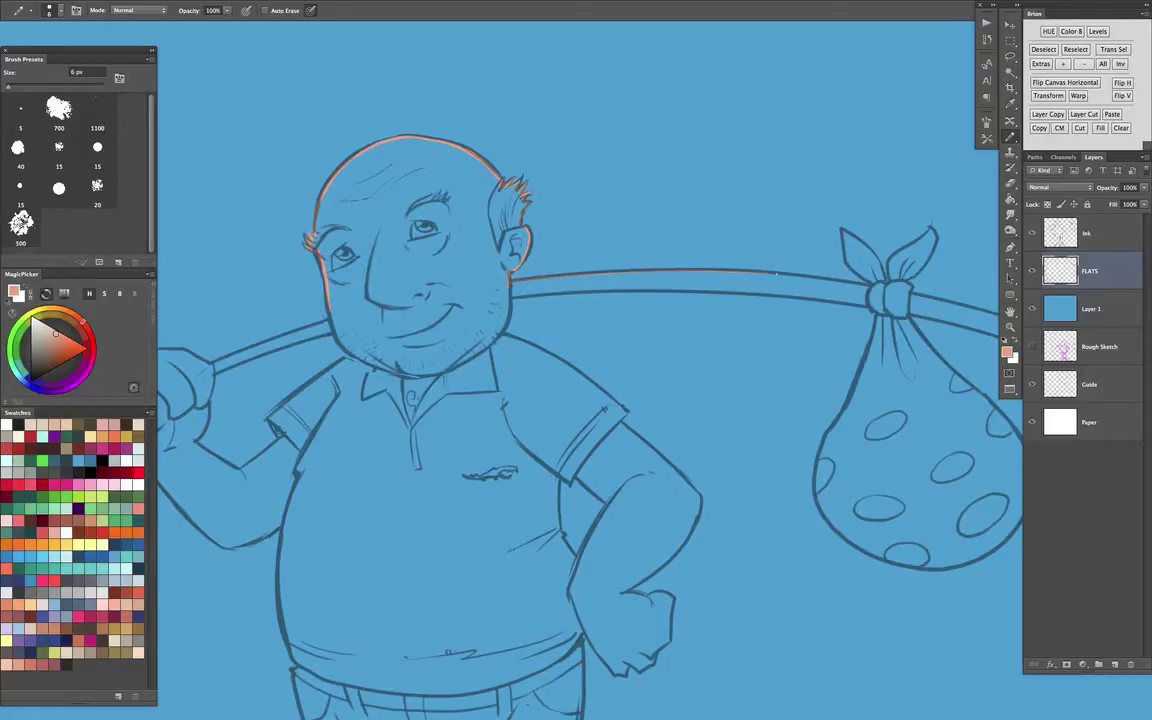
Clear the traced outlines from the FLATS layer
{"action": "scroll", "coordinate": [700, 384], "scroll_direction": "down", "scroll_amount": 1}
{"action": "key", "text": "ctrl+z"}
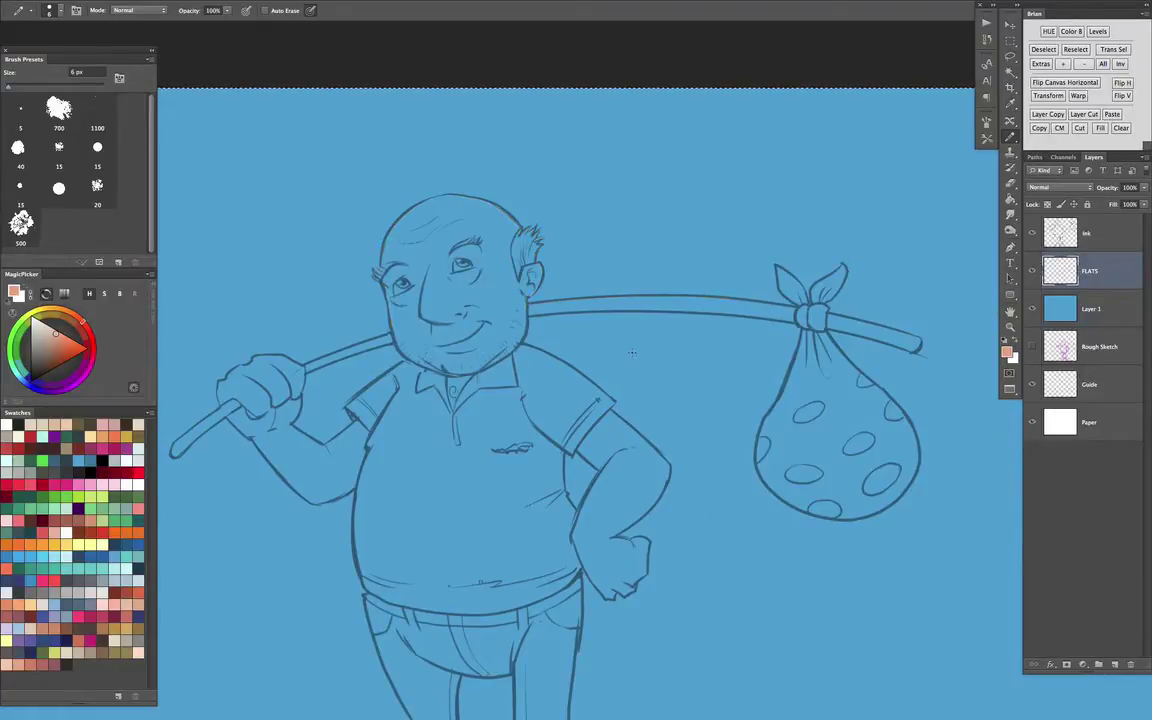
{"action": "left_click_drag", "start_coordinate": [708, 378], "coordinate": [787, 308]}
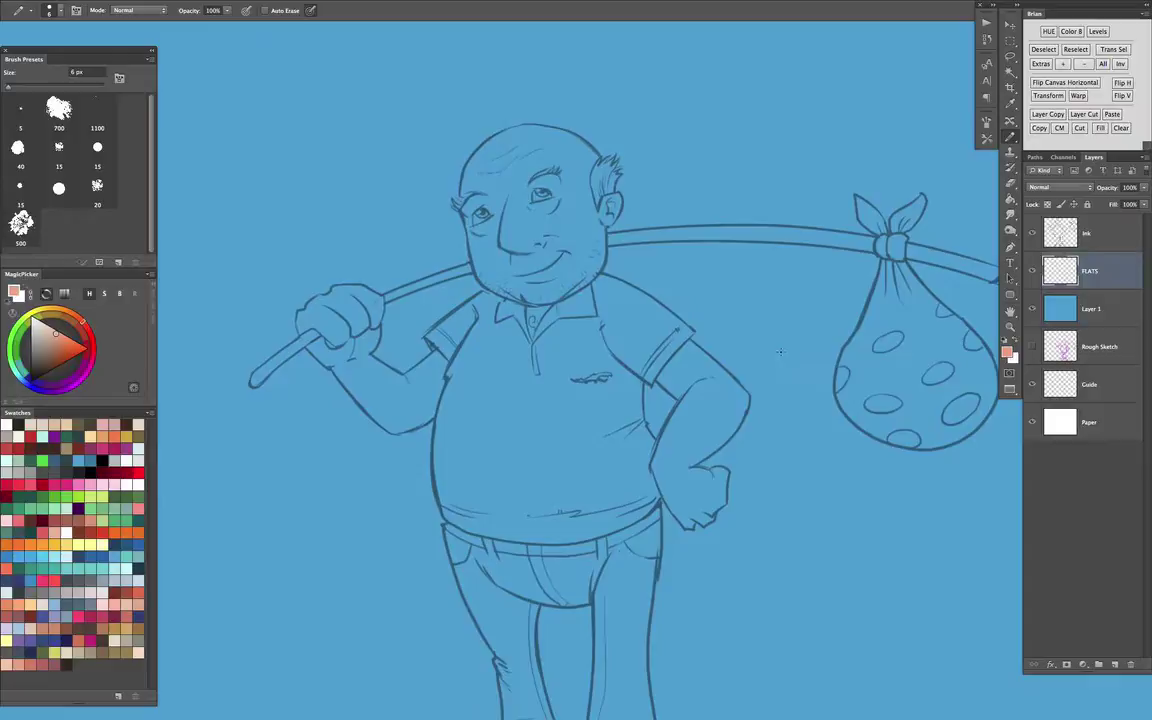
Switch to the Magic Wand and make the Ink layer active
{"action": "key", "text": "w"}
{"action": "scroll", "coordinate": [685, 320], "scroll_direction": "down", "scroll_amount": 1}
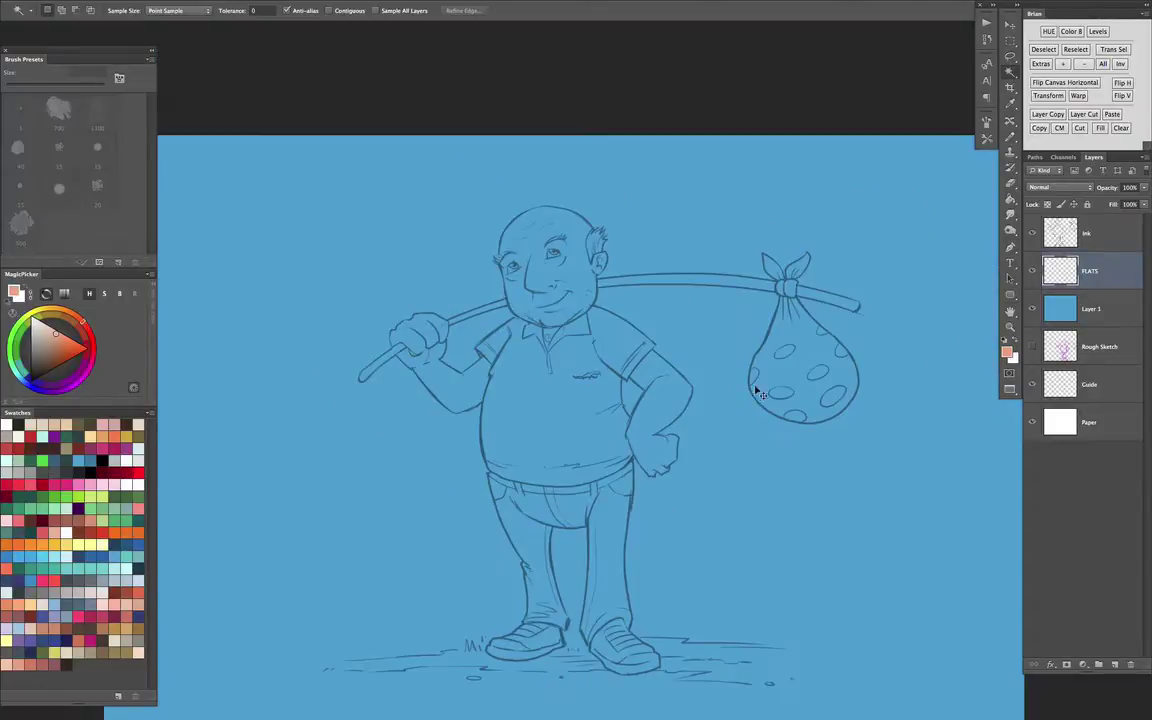
{"action": "scroll", "coordinate": [698, 355], "scroll_direction": "up", "scroll_amount": 1}
{"action": "key", "text": "alt+bracketright"}
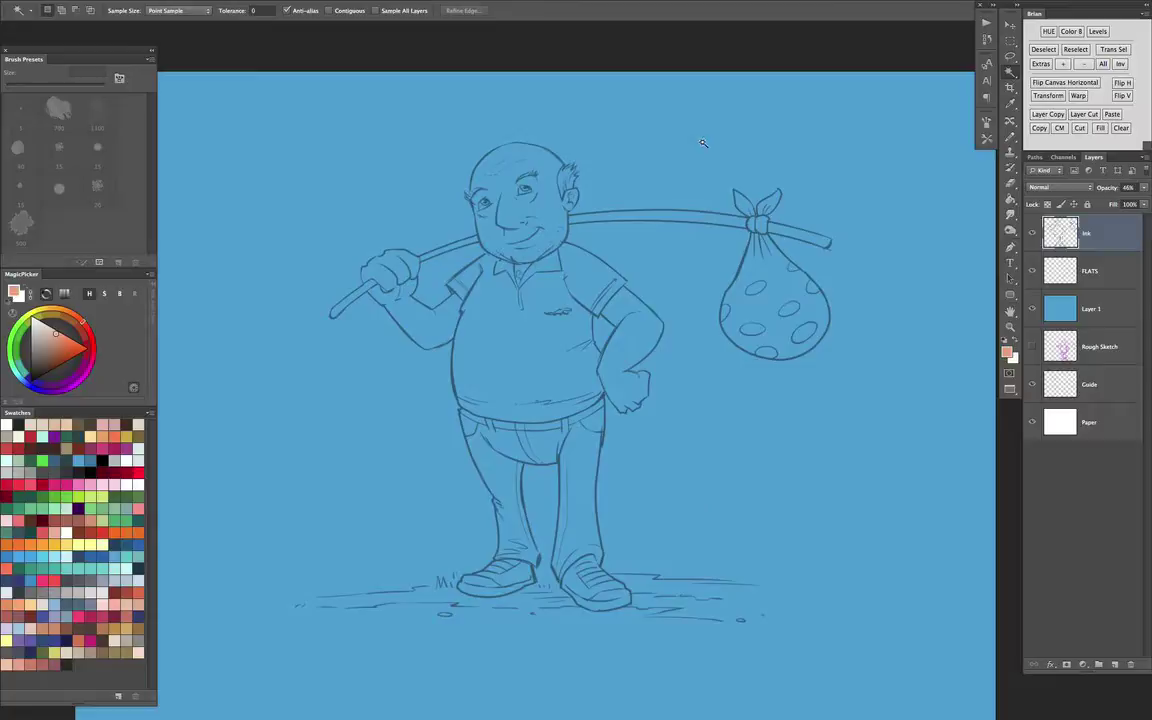
Try a non-contiguous Magic Wand selection of the empty background, deselect it, and turn on Contiguous for the tool
{"action": "left_click", "coordinate": [745, 186]}
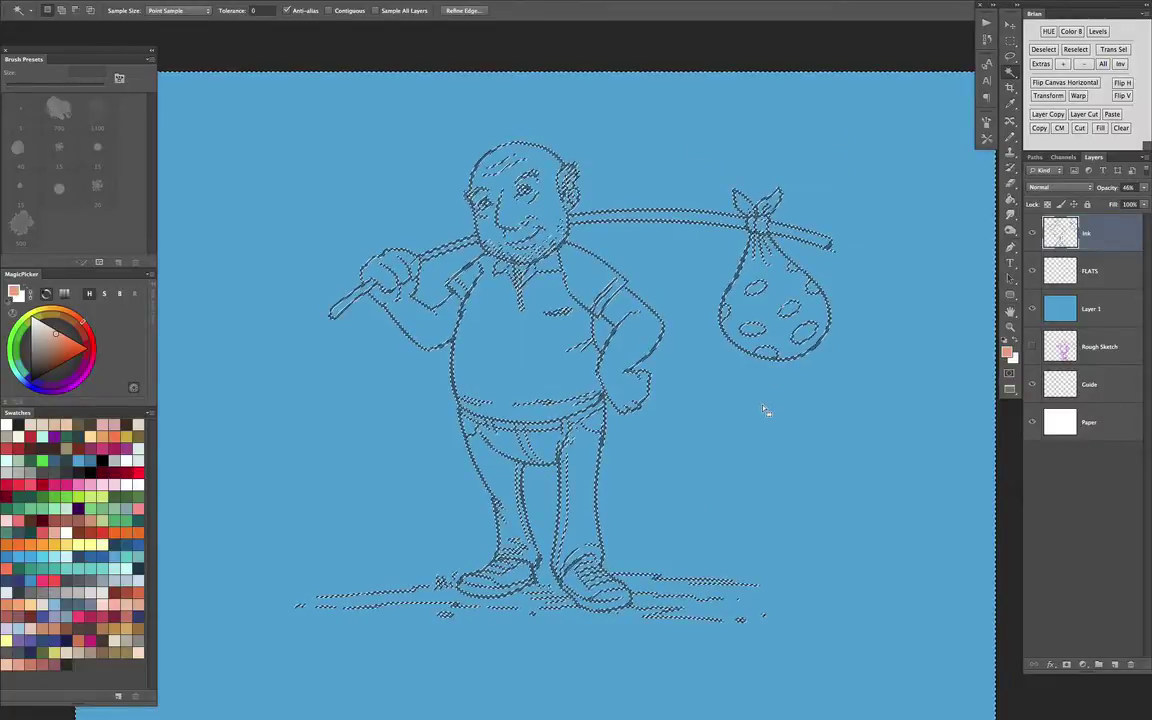
{"action": "key", "text": "ctrl+d"}
{"action": "left_click", "coordinate": [328, 10]}
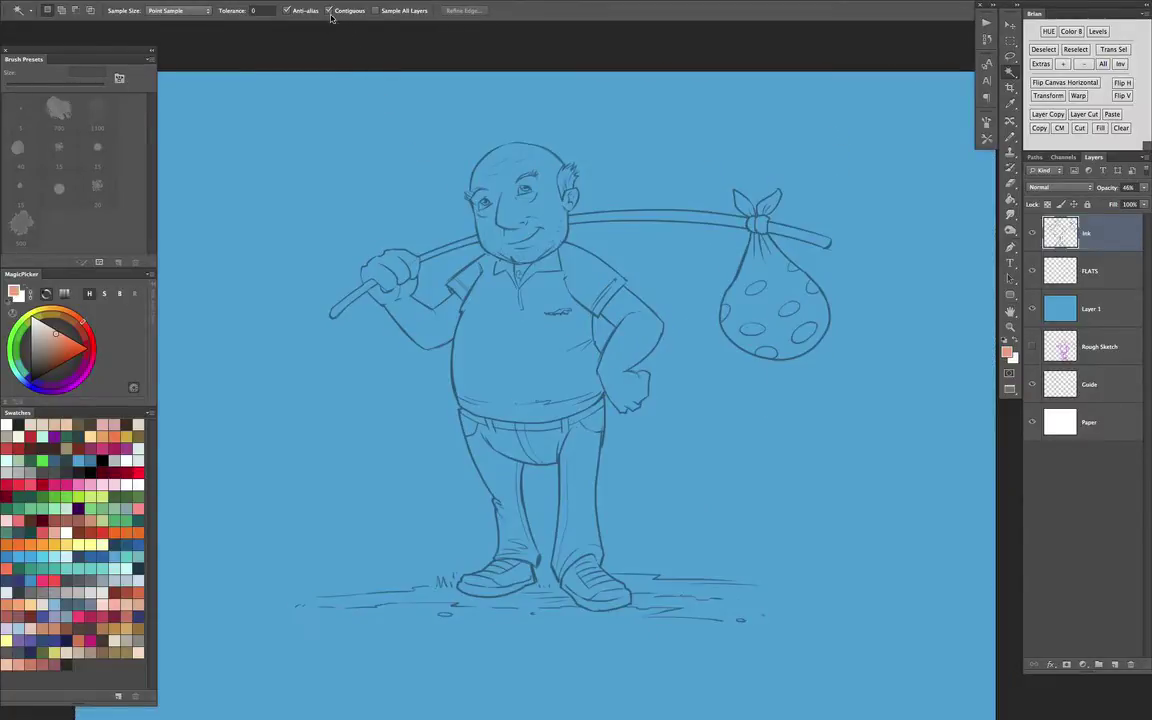
{"action": "left_click_drag", "start_coordinate": [767, 287], "coordinate": [719, 266]}
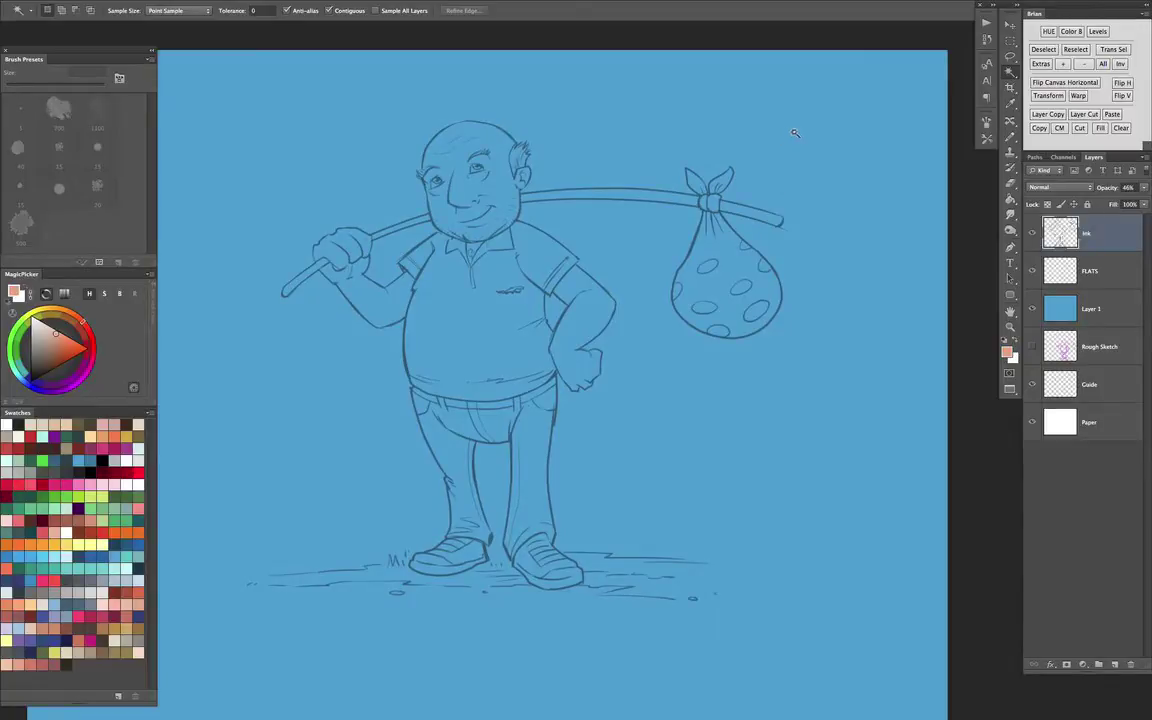
Try selecting the background around the figure with the contiguous Magic Wand, adjusting the chest and sleeve area with the Lasso
{"action": "left_click", "coordinate": [716, 150]}
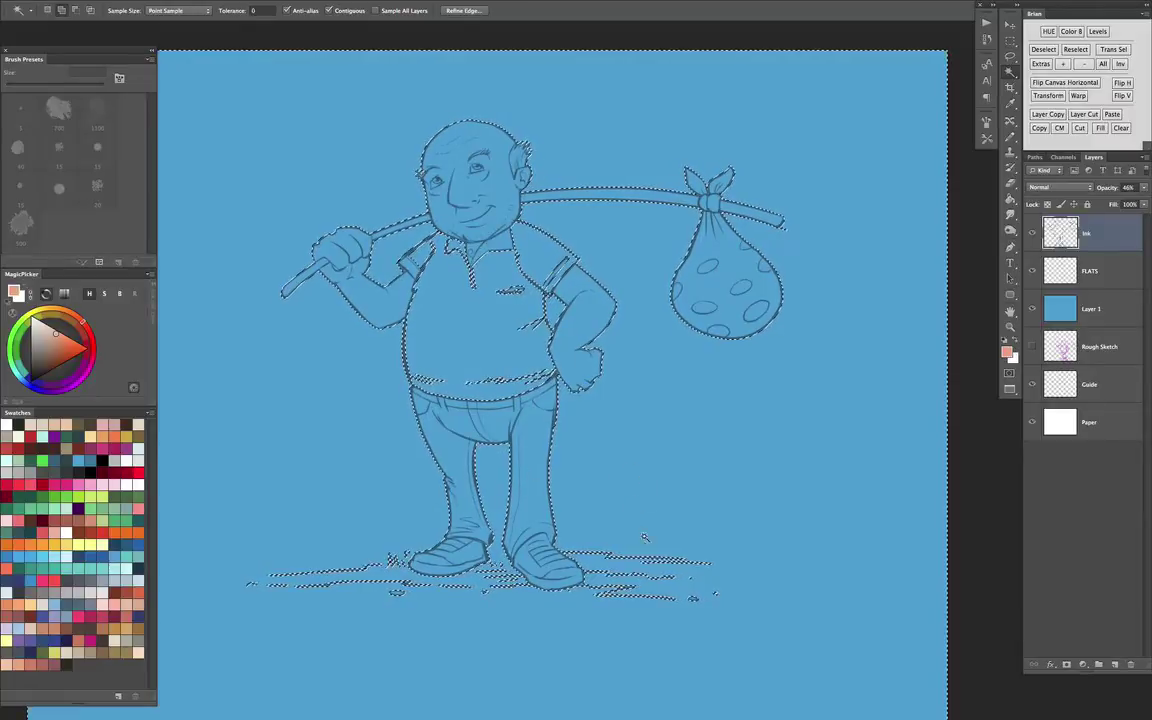
{"action": "key", "text": "ctrl+plus"}
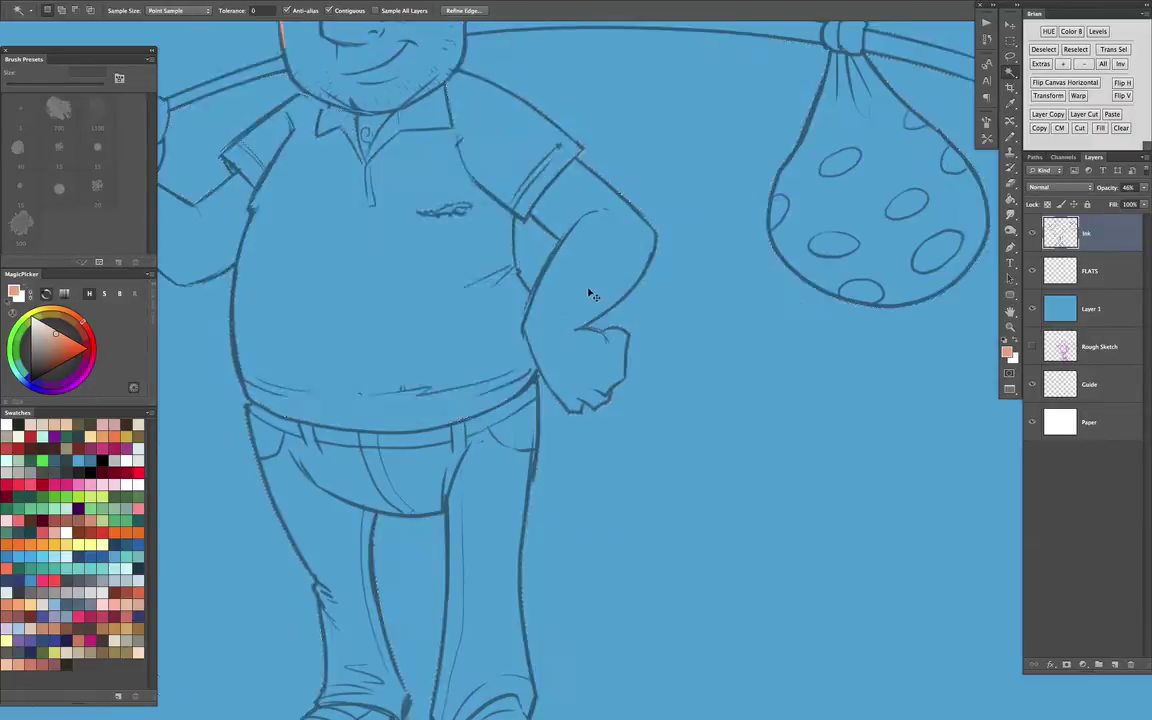
{"action": "left_click_drag", "start_coordinate": [627, 308], "coordinate": [723, 375]}
{"action": "key", "text": "l"}
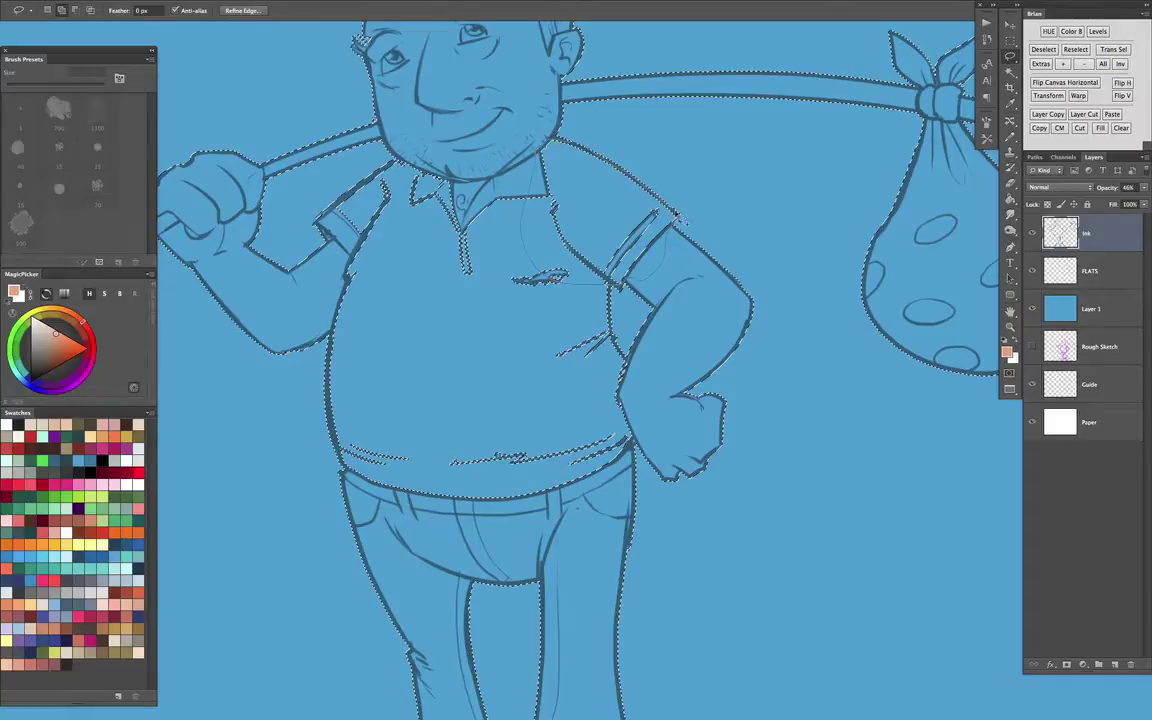
{"action": "scroll", "coordinate": [675, 212], "scroll_direction": "down", "scroll_amount": 3}
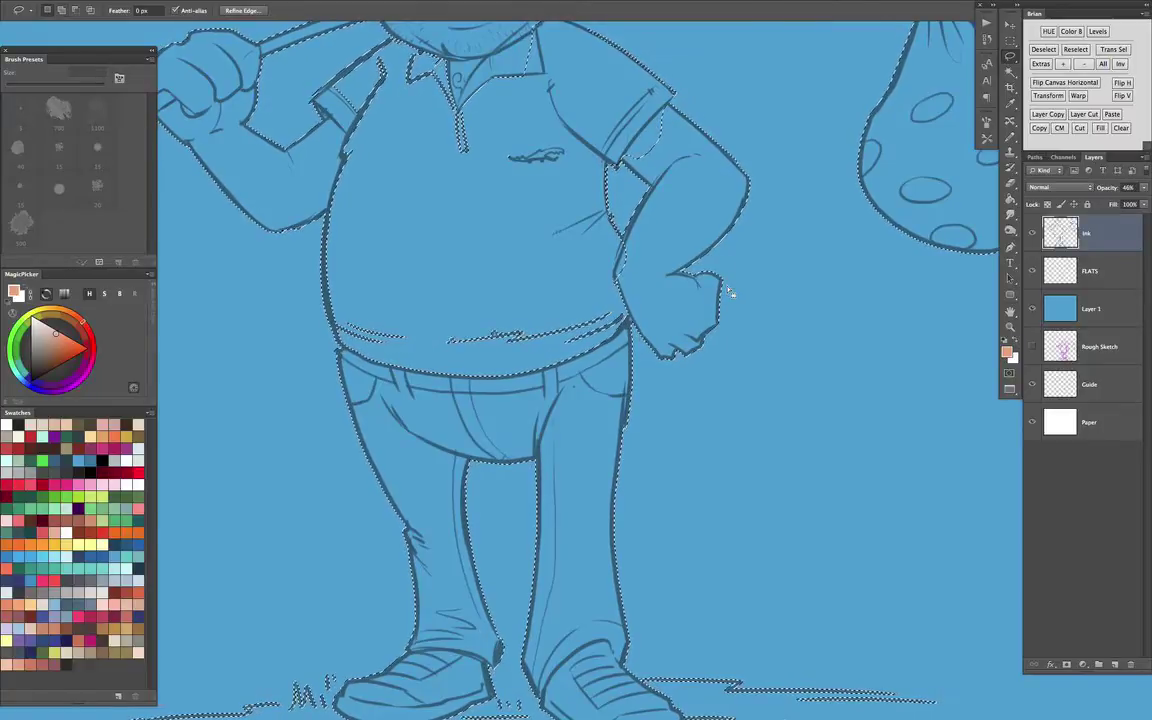
{"action": "key", "text": "super+minus"}
{"action": "key", "text": "super+d"}
Reset the drawing color to black and close the gaps in the figure's outline on the Ink layer with a 6 px Pencil
{"action": "key", "text": "b"}
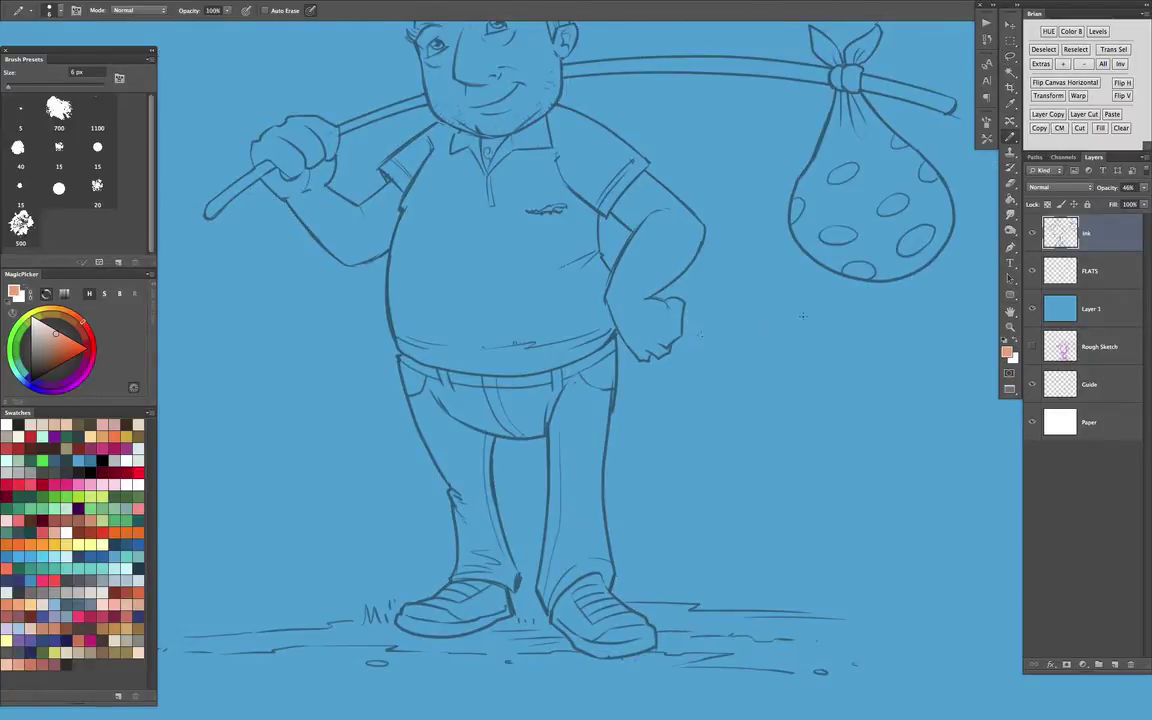
{"action": "left_click", "coordinate": [986, 143]}
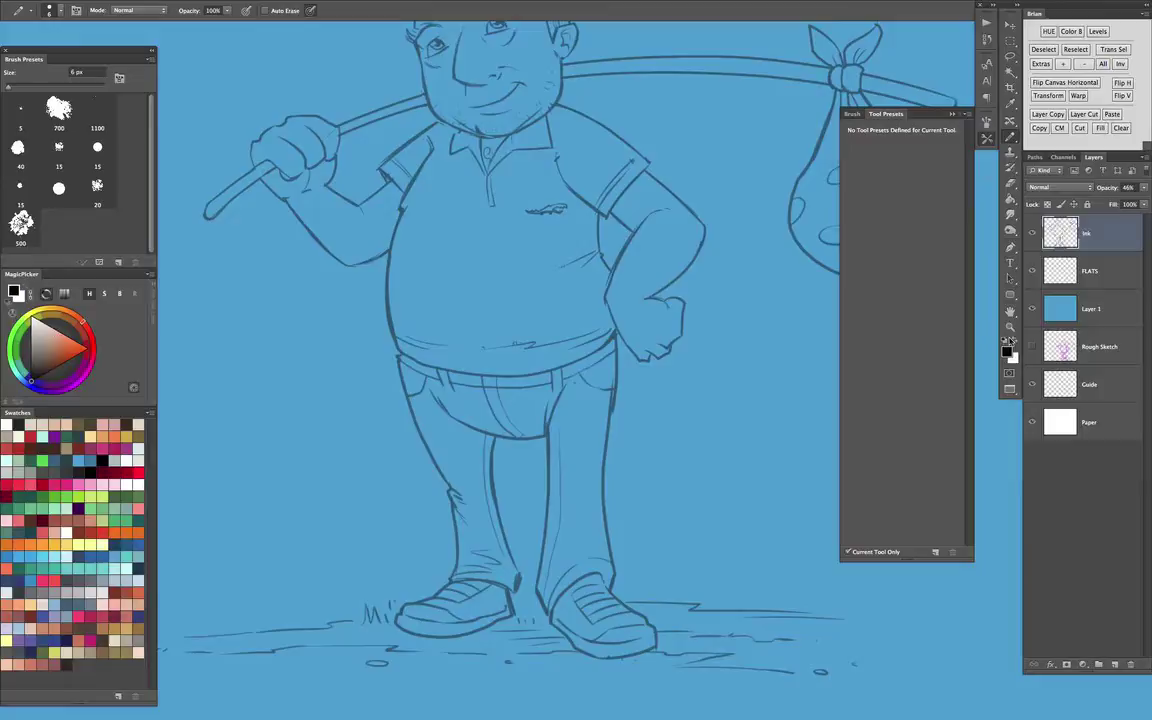
{"action": "key", "text": "d"}
{"action": "key", "text": "ctrl+plus"}
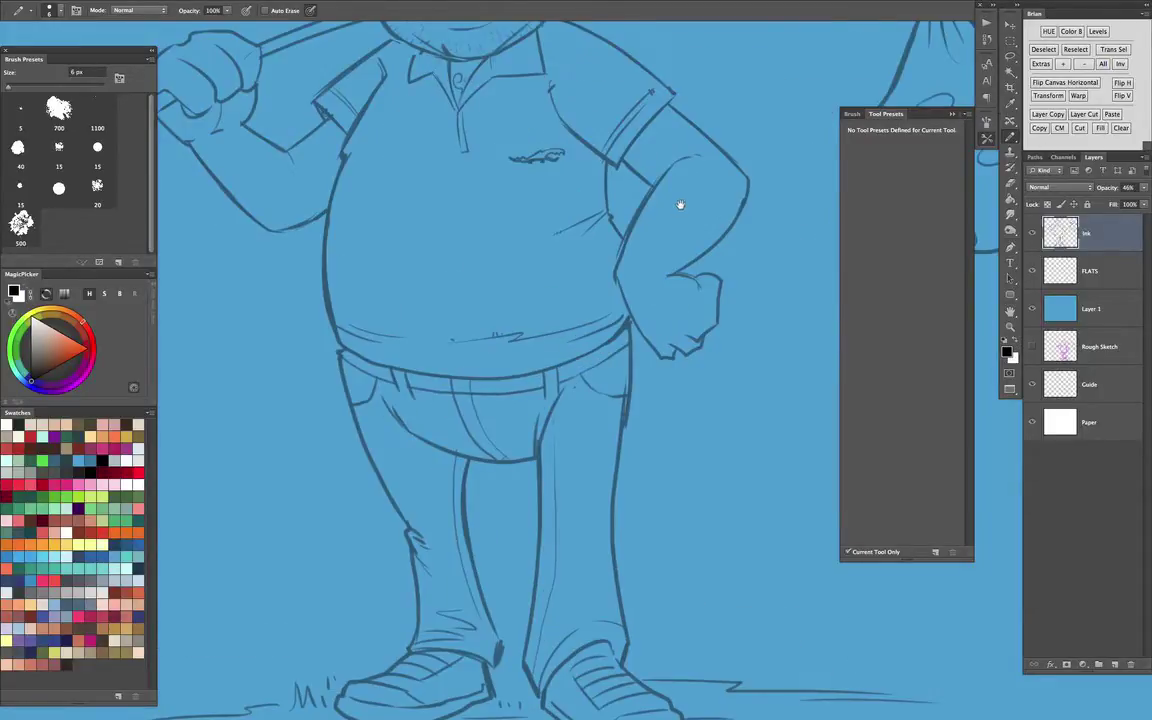
{"action": "mouse_move", "coordinate": [680, 205]}
{"action": "left_mouse_down"}
{"action": "mouse_move", "coordinate": [684, 196]}
{"action": "mouse_move", "coordinate": [738, 234]}
{"action": "mouse_move", "coordinate": [735, 257]}
{"action": "mouse_move", "coordinate": [775, 319]}
{"action": "left_mouse_up"}
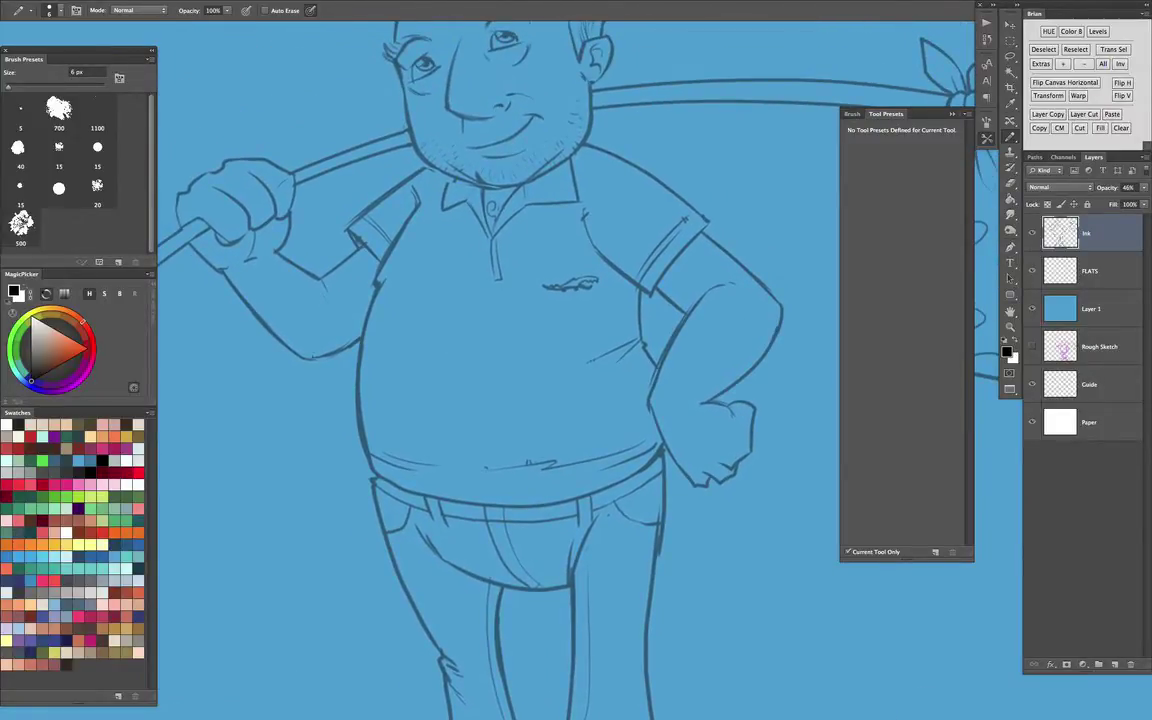
{"action": "key", "text": "super+minus"}
{"action": "left_click_drag", "start_coordinate": [701, 371], "coordinate": [712, 292]}
{"action": "scroll", "coordinate": [632, 281], "scroll_direction": "down", "scroll_amount": 3}
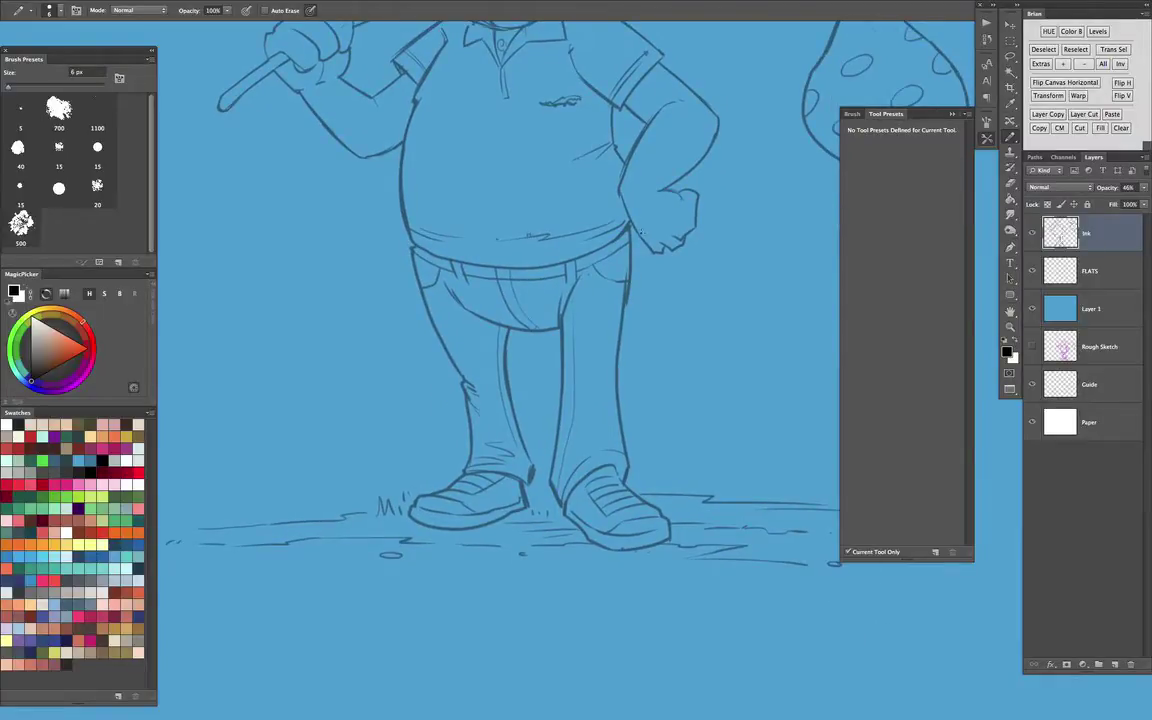
{"action": "left_click_drag", "start_coordinate": [680, 357], "coordinate": [552, 512]}
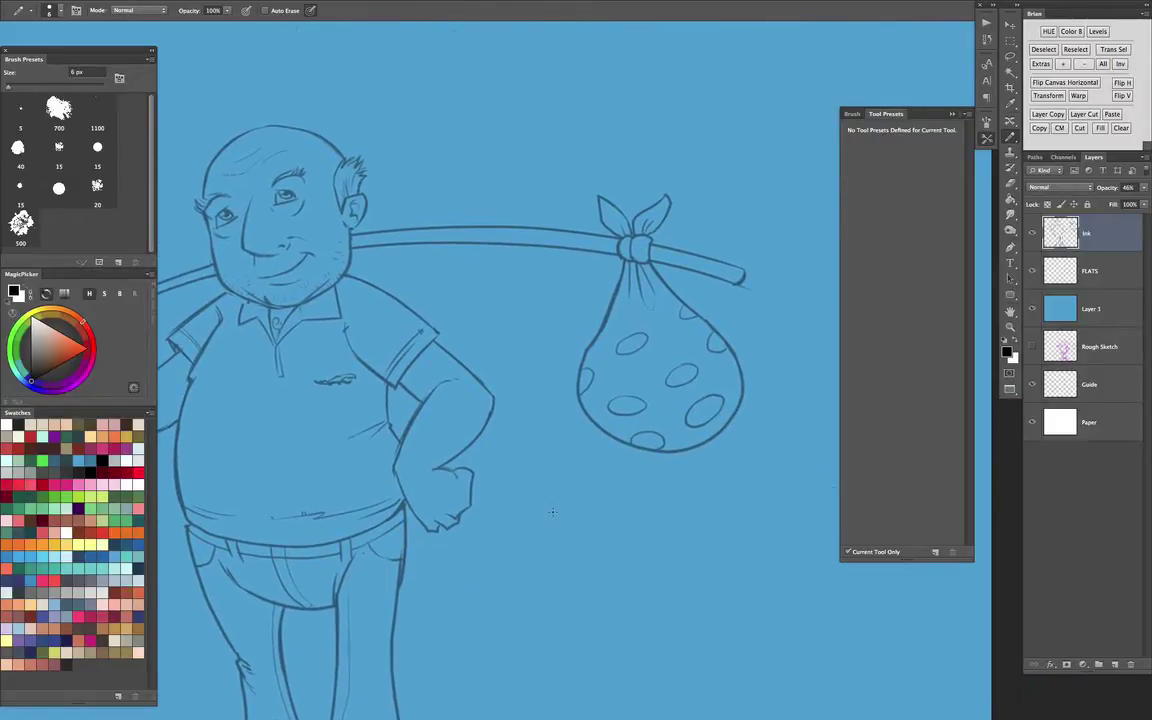
{"action": "left_click_drag", "start_coordinate": [475, 334], "coordinate": [655, 260]}
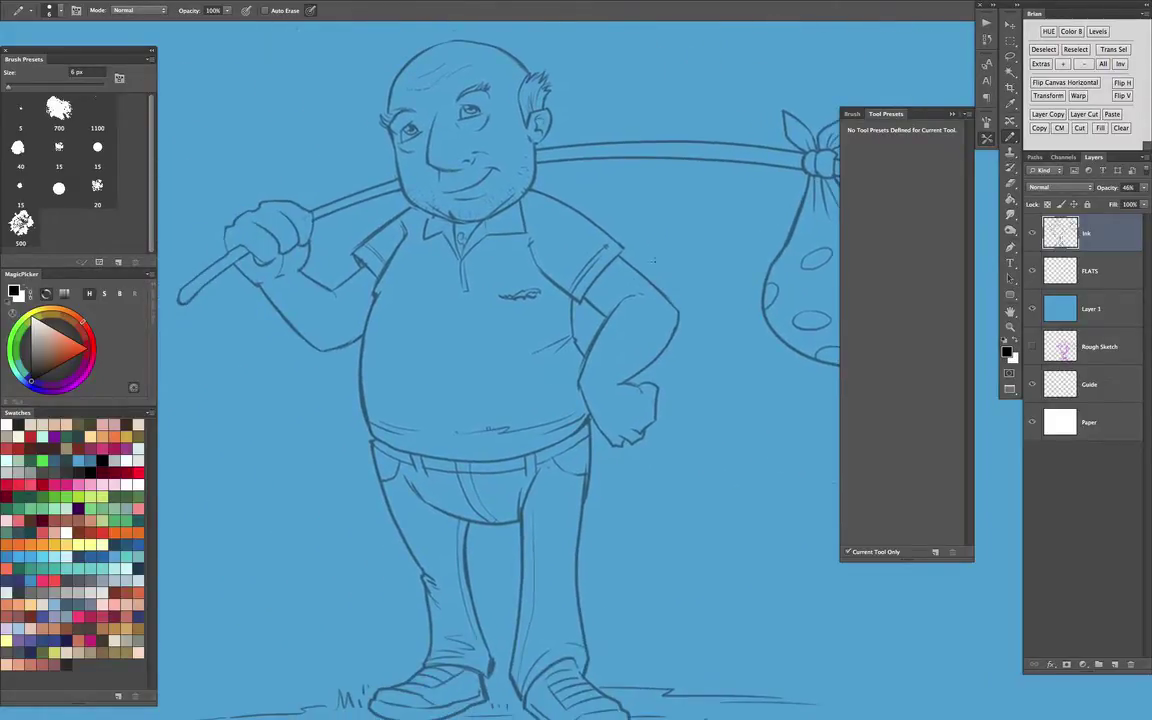
{"action": "left_click_drag", "start_coordinate": [659, 370], "coordinate": [591, 329]}
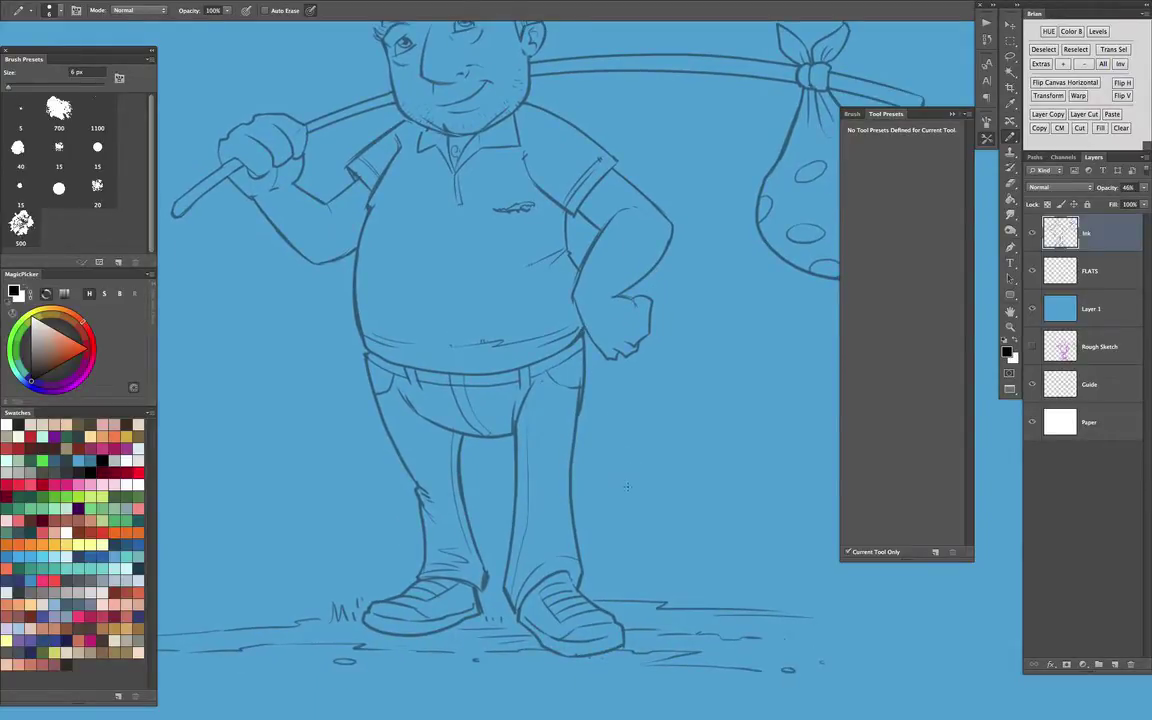
Test the outline for leaks with a contiguous Magic Wand selection of the background on the Ink layer, and deselect it
{"action": "key", "text": "w"}
{"action": "key", "text": "b"}
{"action": "key", "text": "w"}
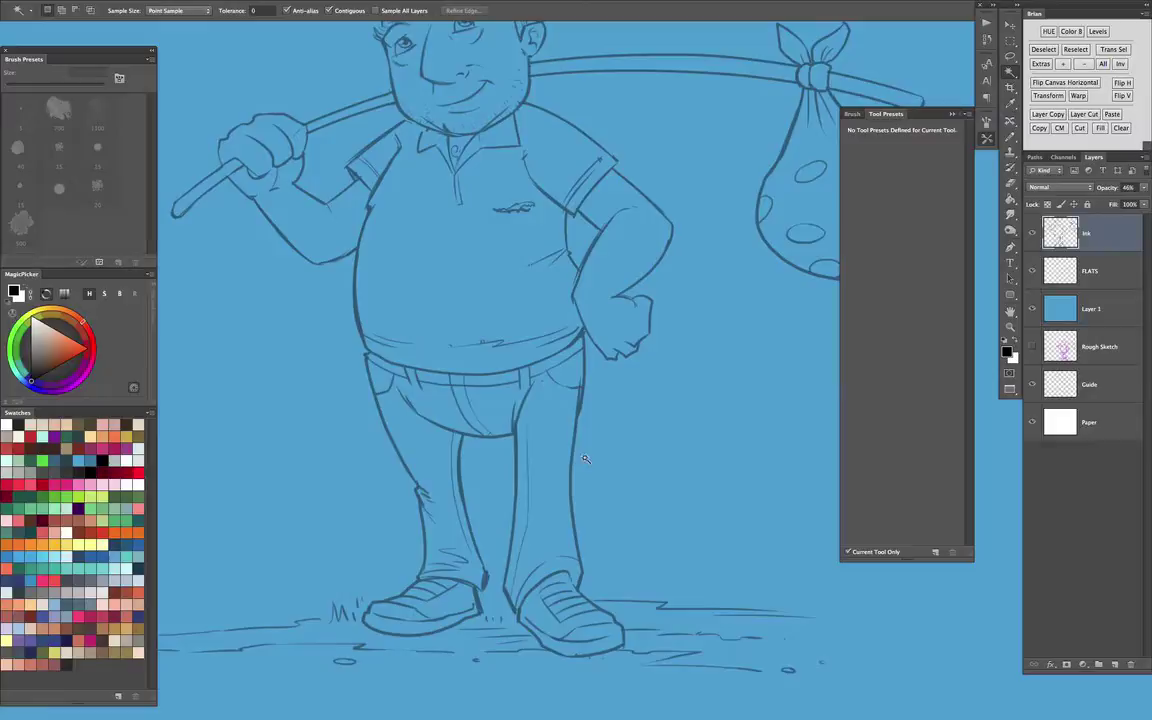
{"action": "left_click", "coordinate": [740, 373]}
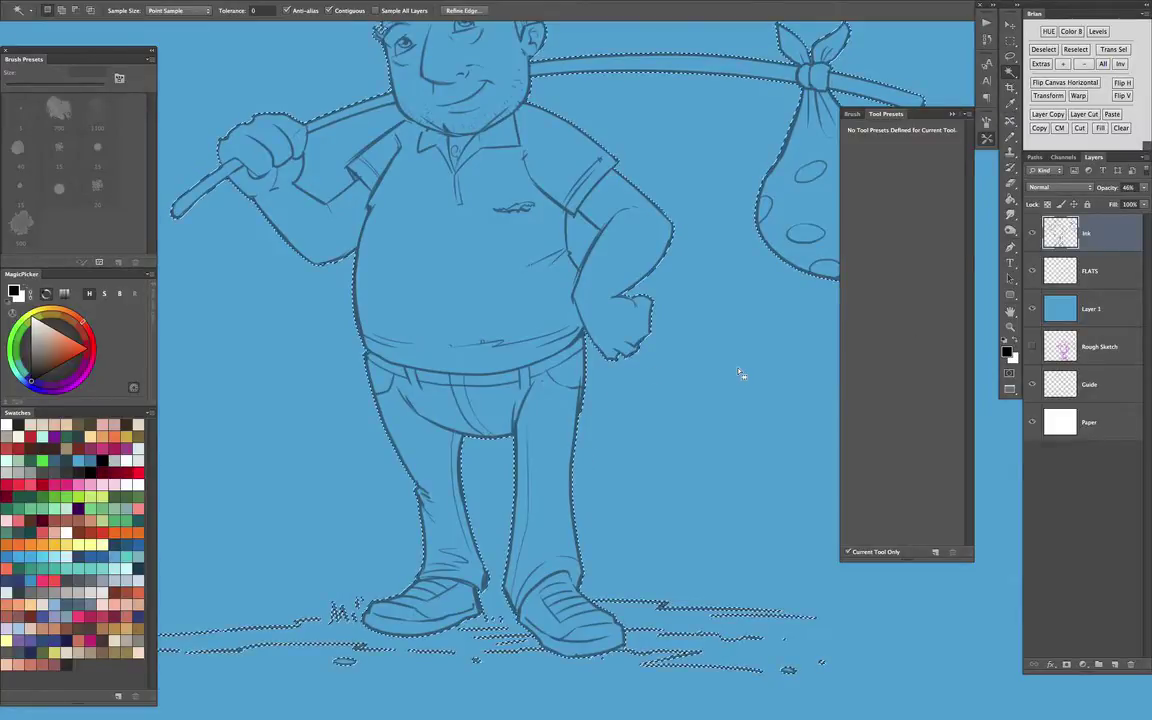
{"action": "key", "text": "ctrl+minus"}
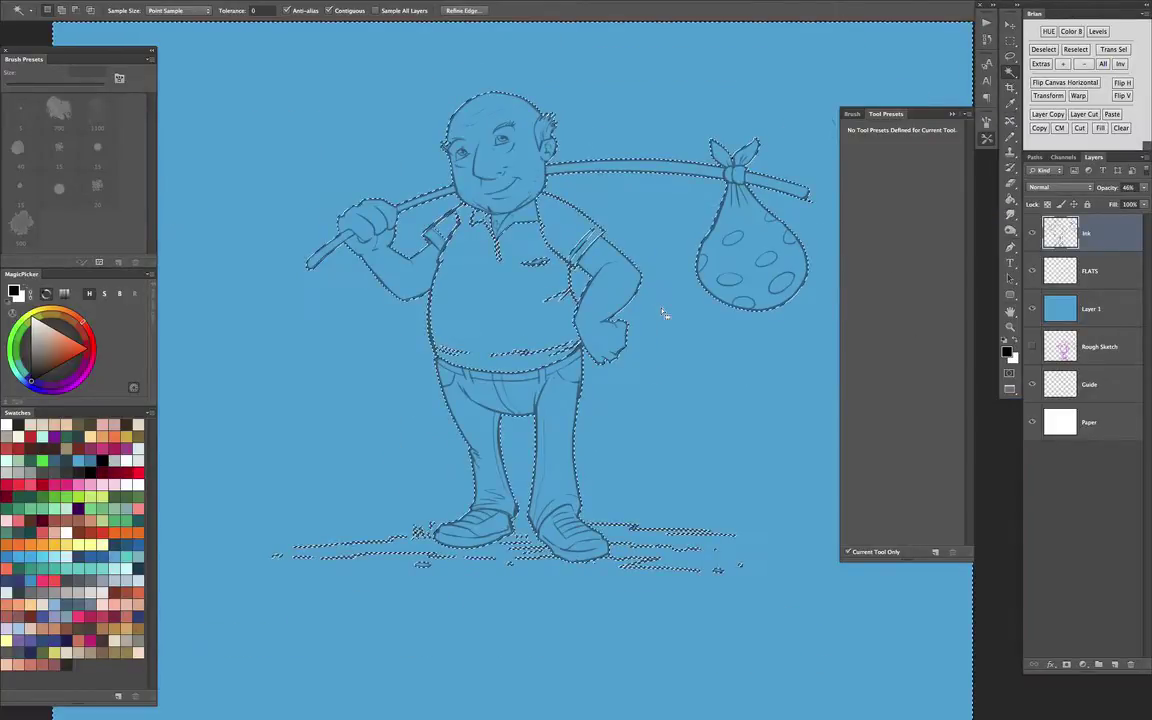
{"action": "key", "text": "ctrl+plus"}
{"action": "key", "text": "b"}
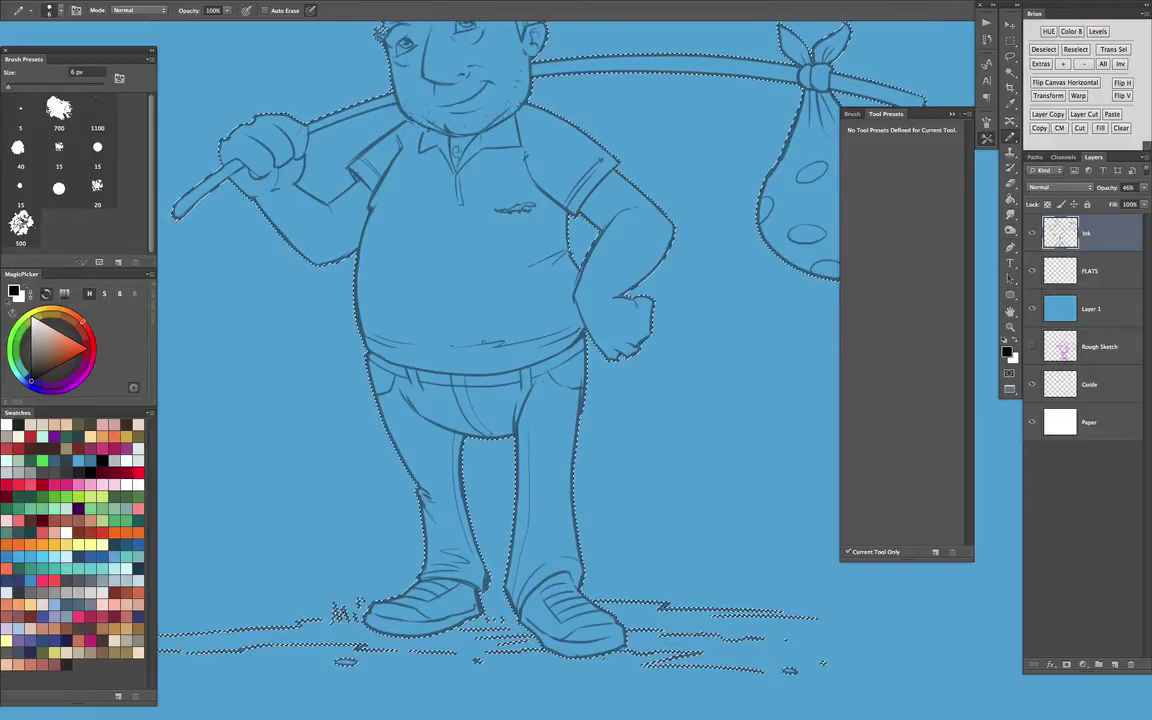
{"action": "key", "text": "ctrl+d"}
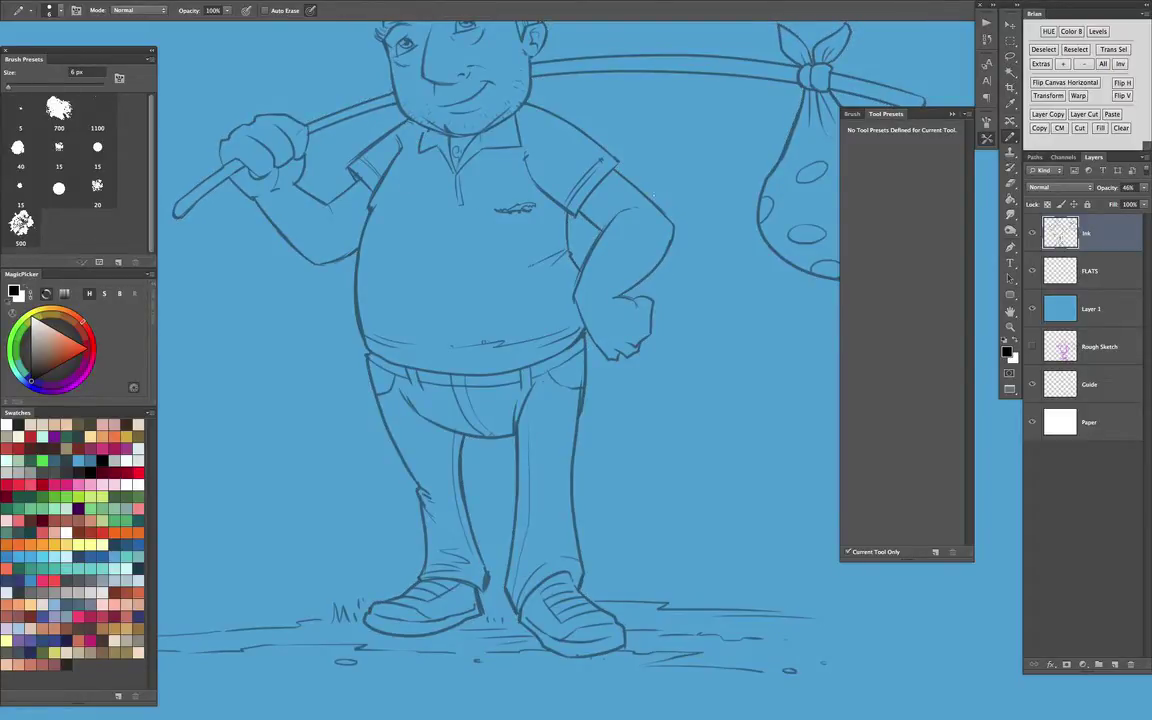
Select the background around the figure with the Magic Wand, adding the gap between torso and bent arm and the gap beneath the pole
{"action": "key", "text": "w"}
{"action": "left_click", "coordinate": [674, 186]}
{"action": "left_click", "coordinate": [575, 241]}
{"action": "left_click", "coordinate": [376, 132]}
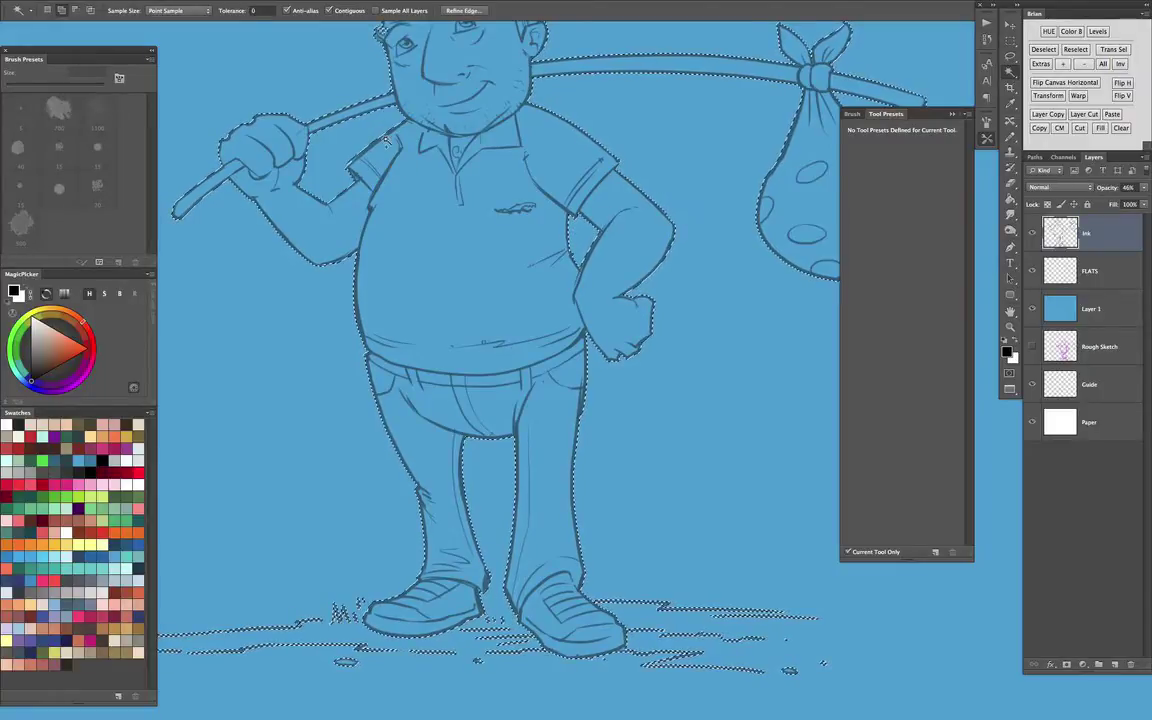
{"action": "key", "text": "ctrl+minus"}
{"action": "left_click_drag", "start_coordinate": [650, 415], "coordinate": [603, 459]}
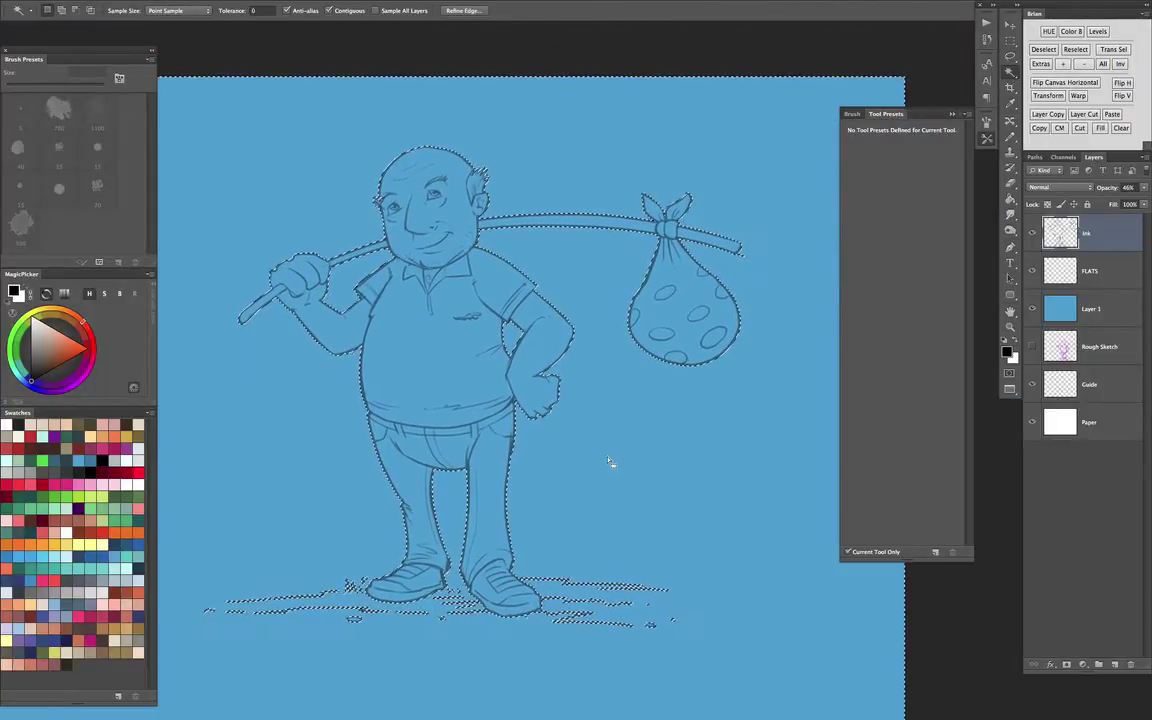
Make the FLATS layer active with the background selection kept, and hide the tool presets
{"action": "left_click", "coordinate": [1088, 270]}
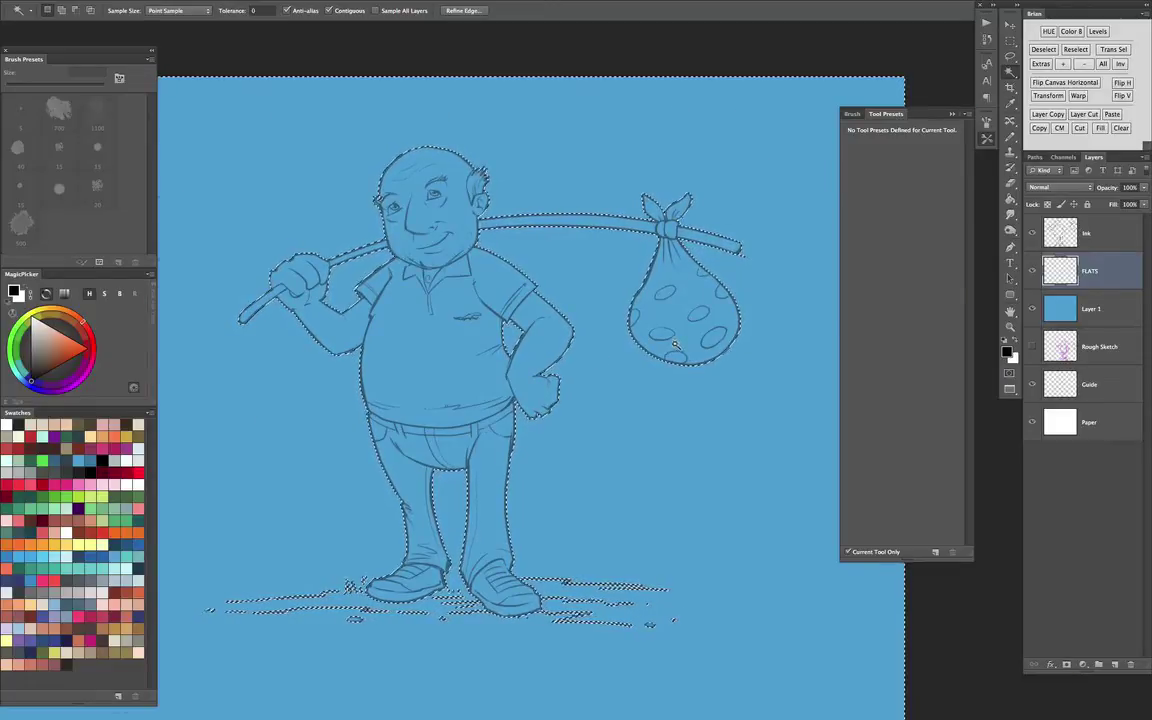
{"action": "key", "text": "super+plus"}
{"action": "left_click_drag", "start_coordinate": [656, 301], "coordinate": [662, 350]}
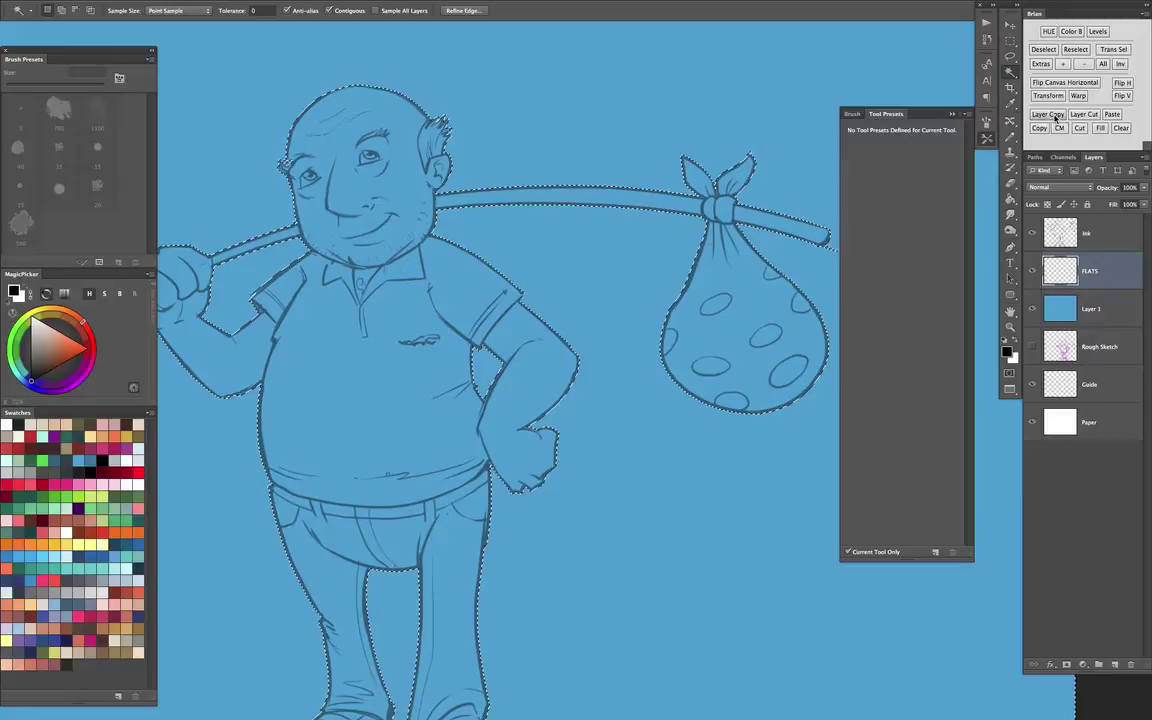
{"action": "left_click", "coordinate": [987, 139]}
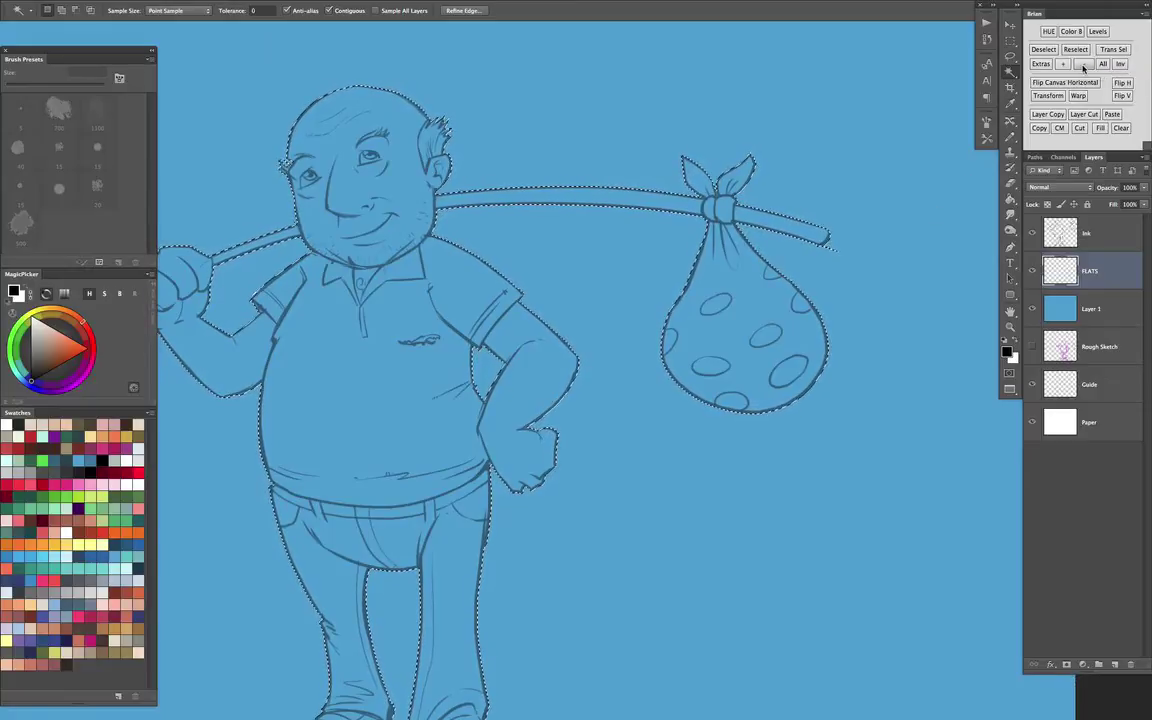
Contract the figure selection by 5 pixels and check that its edge sits within the ink outlines around the bent arm
{"action": "left_click", "coordinate": [1083, 64]}
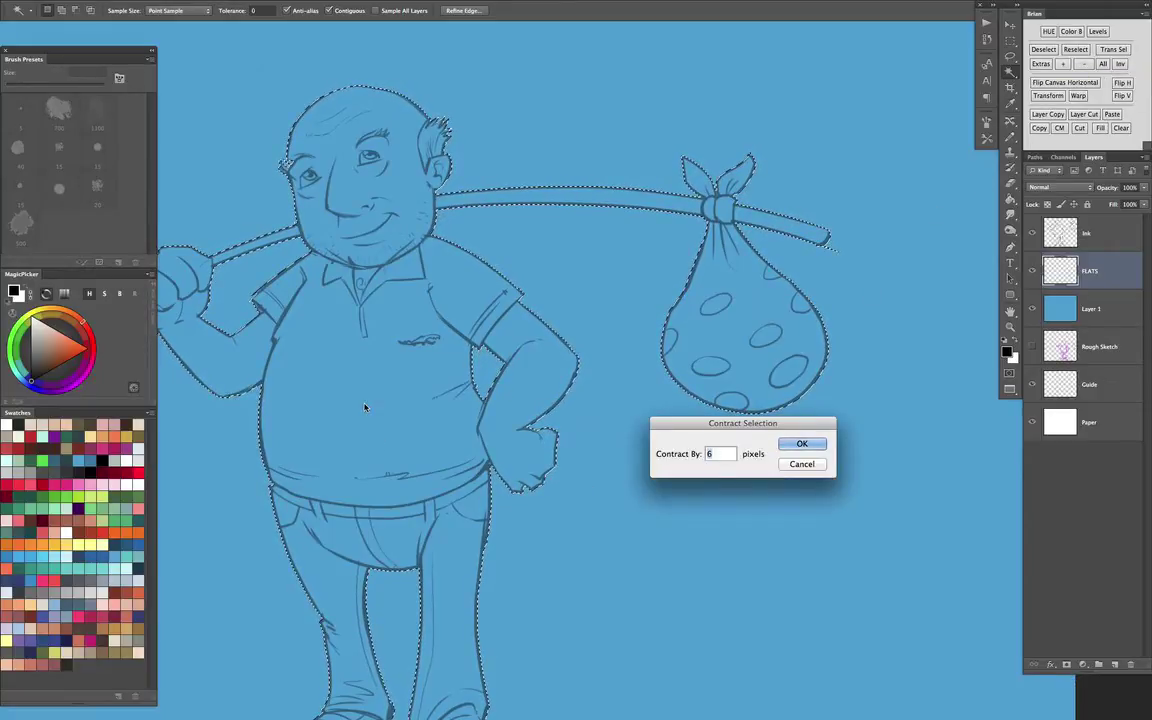
{"action": "type", "text": "5"}
{"action": "key", "text": "Return"}
{"action": "key", "text": "super+equal"}
{"action": "key", "text": "super+equal"}
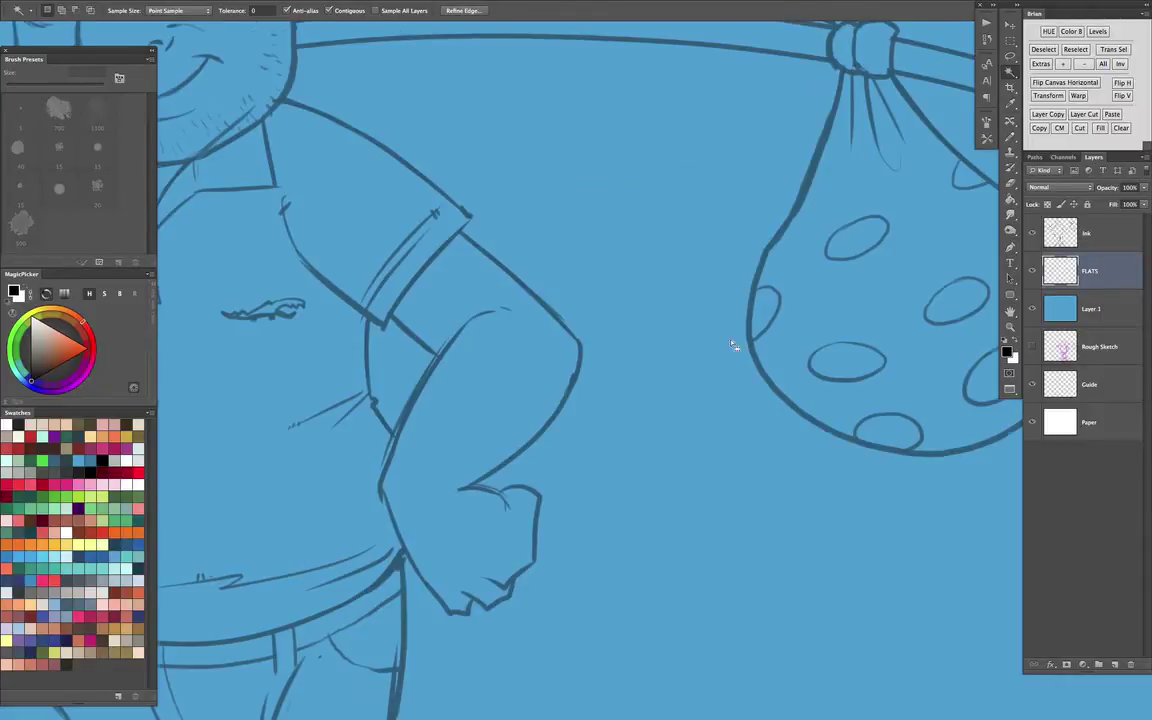
{"action": "key", "text": "super+plus"}
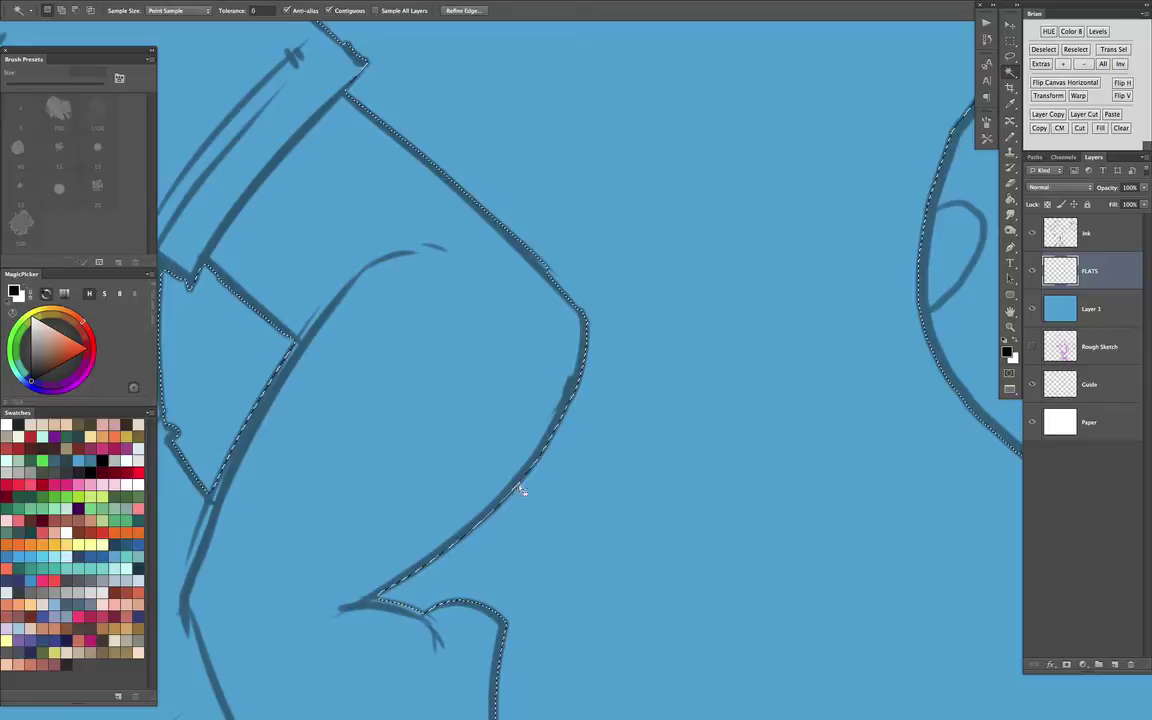
{"action": "mouse_move", "coordinate": [562, 556]}
{"action": "left_mouse_down"}
{"action": "mouse_move", "coordinate": [577, 476]}
{"action": "mouse_move", "coordinate": [571, 275]}
{"action": "left_mouse_up"}
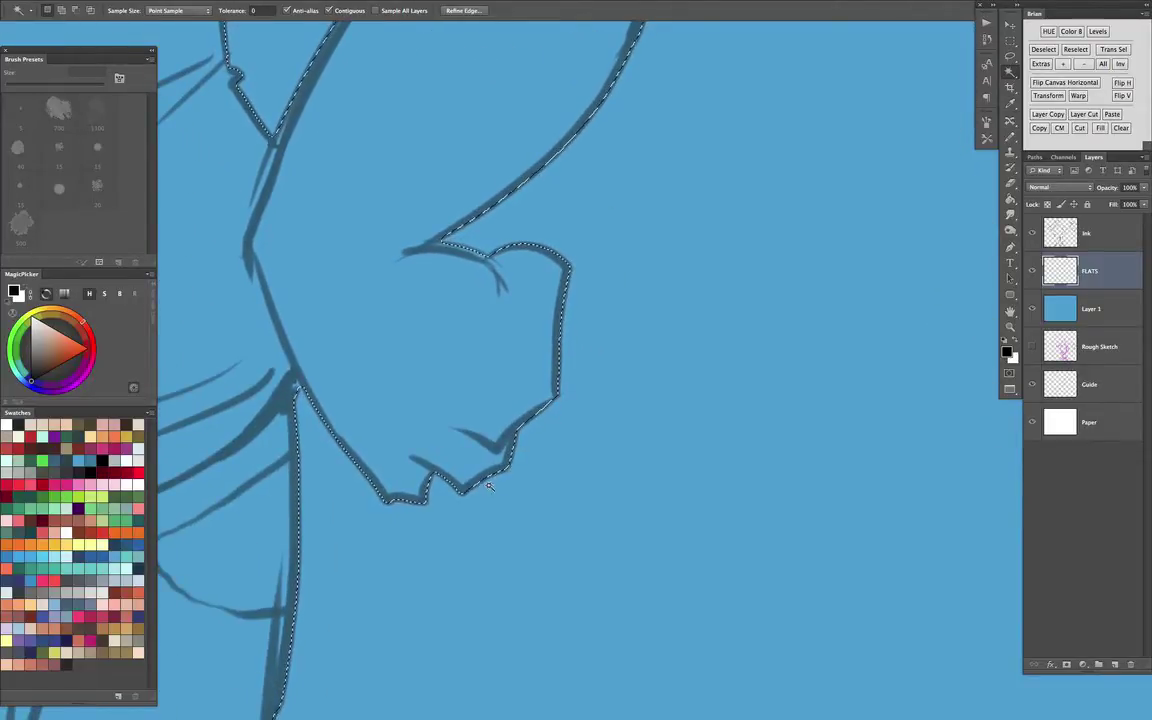
Fill the contracted selection with light pink on the FLATS layer and deselect it
{"action": "key", "text": "super+minus"}
{"action": "key", "text": "super+minus"}
{"action": "key", "text": "super+minus"}
{"action": "left_click_drag", "start_coordinate": [595, 340], "coordinate": [685, 325]}
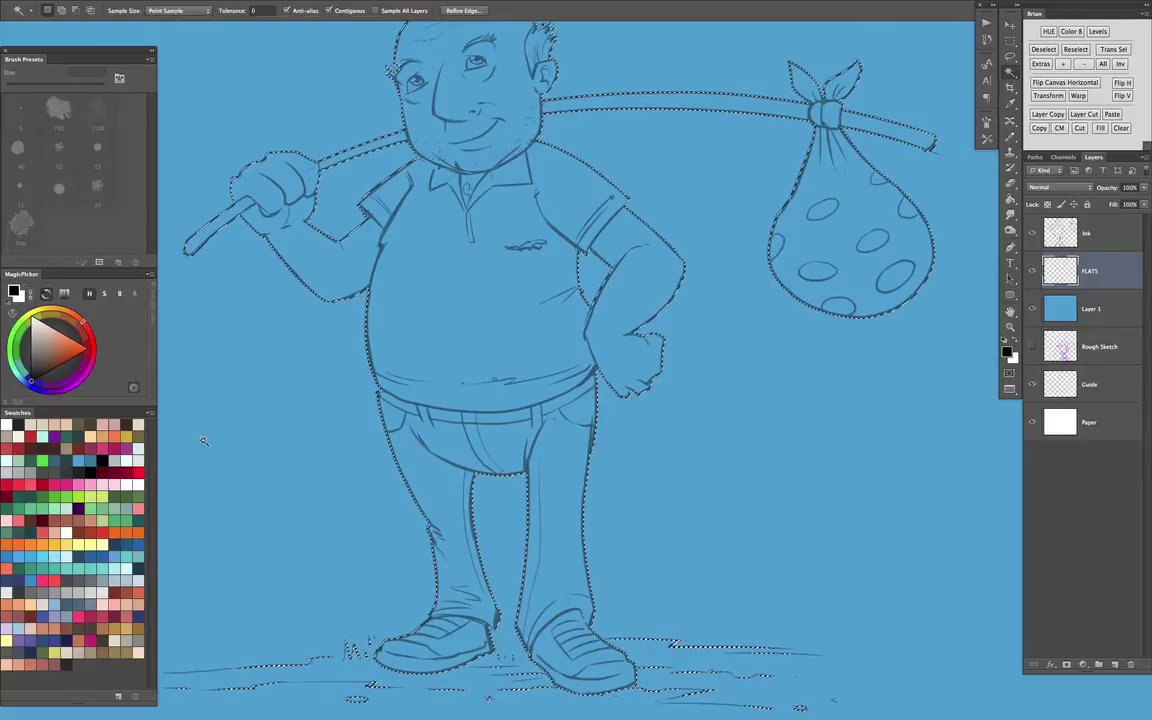
{"action": "left_click", "coordinate": [116, 604]}
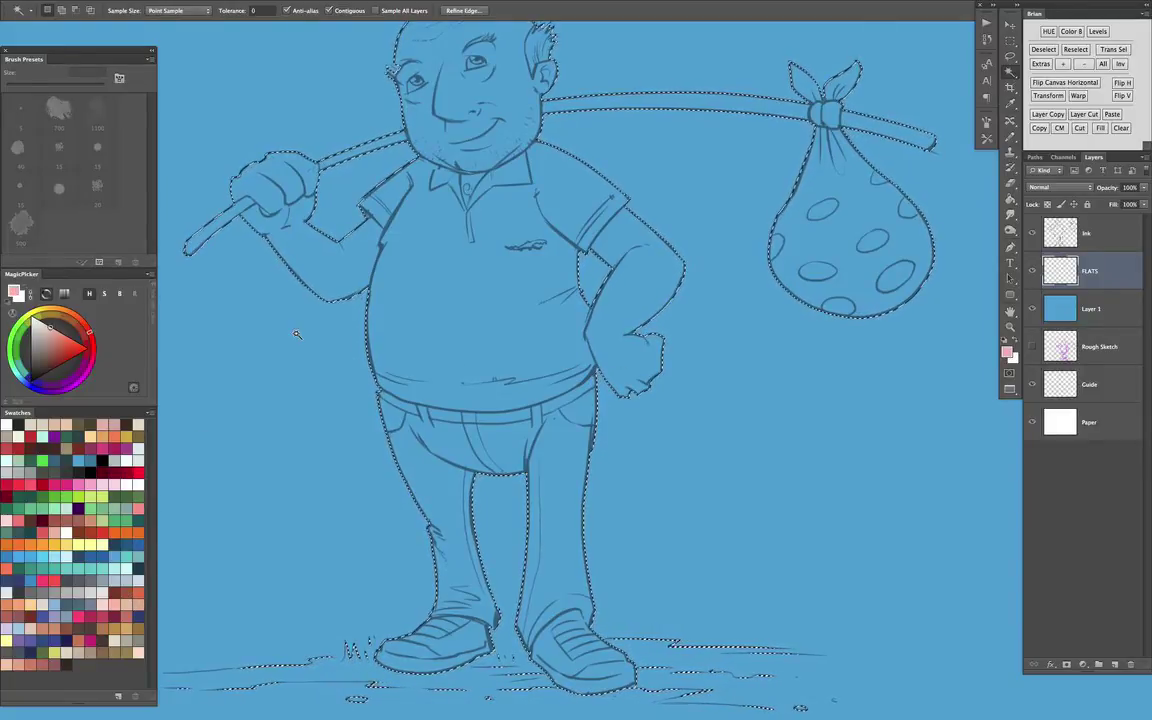
{"action": "key", "text": "alt+BackSpace"}
{"action": "key", "text": "ctrl+d"}
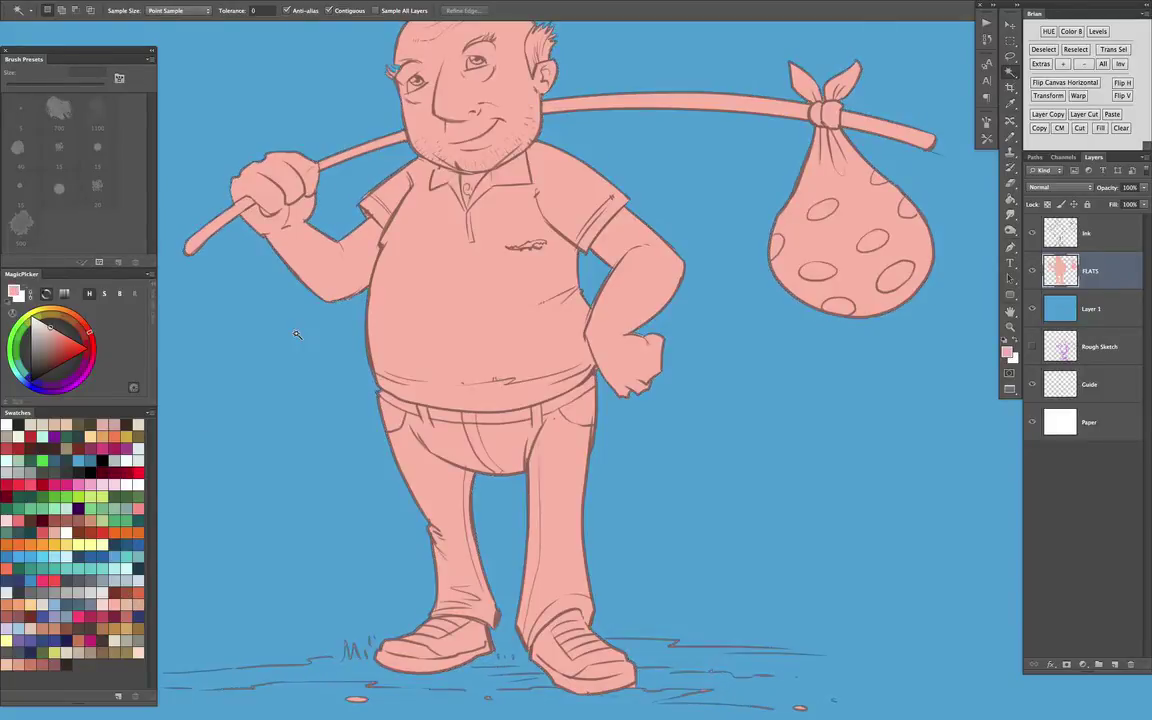
Examine the pink fill against the ink outlines from the head and bindle down to the shoes
{"action": "left_click_drag", "start_coordinate": [720, 413], "coordinate": [761, 459]}
{"action": "key", "text": "super+minus"}
{"action": "key", "text": "super+plus"}
{"action": "key", "text": "super+plus"}
{"action": "left_click_drag", "start_coordinate": [516, 214], "coordinate": [542, 373]}
{"action": "key", "text": "b"}
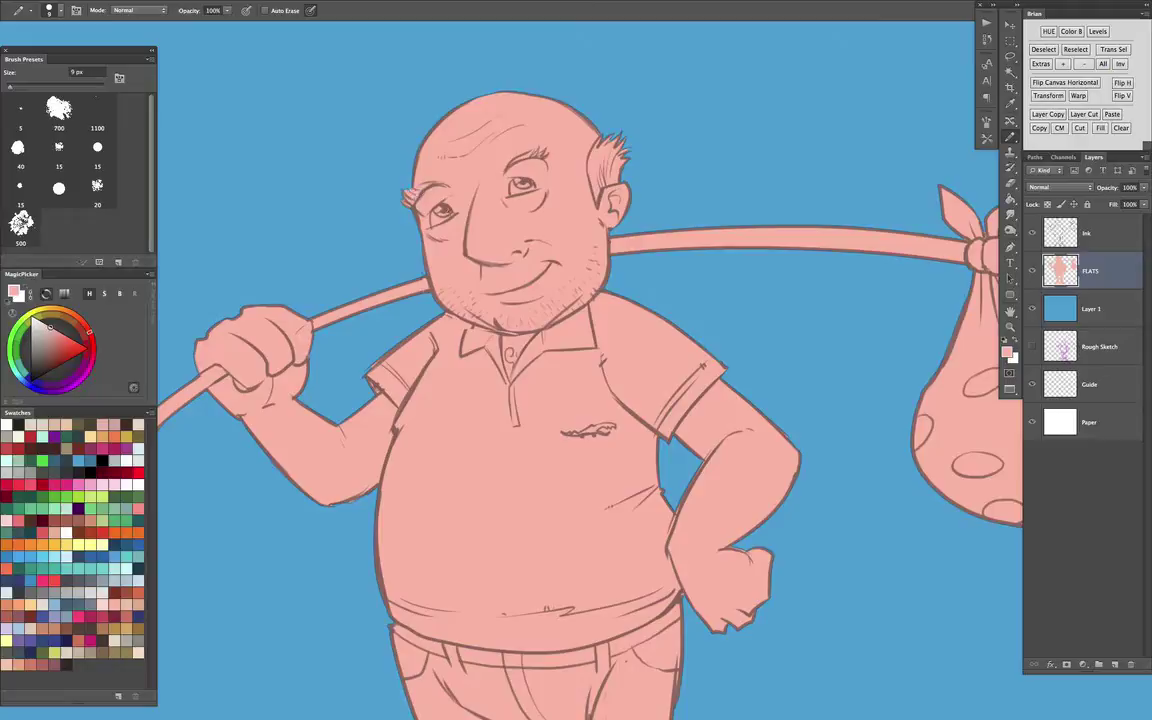
{"action": "key", "text": "super+minus"}
{"action": "left_click_drag", "start_coordinate": [669, 393], "coordinate": [654, 125]}
{"action": "left_click_drag", "start_coordinate": [676, 325], "coordinate": [729, 246]}
{"action": "scroll", "coordinate": [784, 387], "scroll_direction": "up", "scroll_amount": 5}
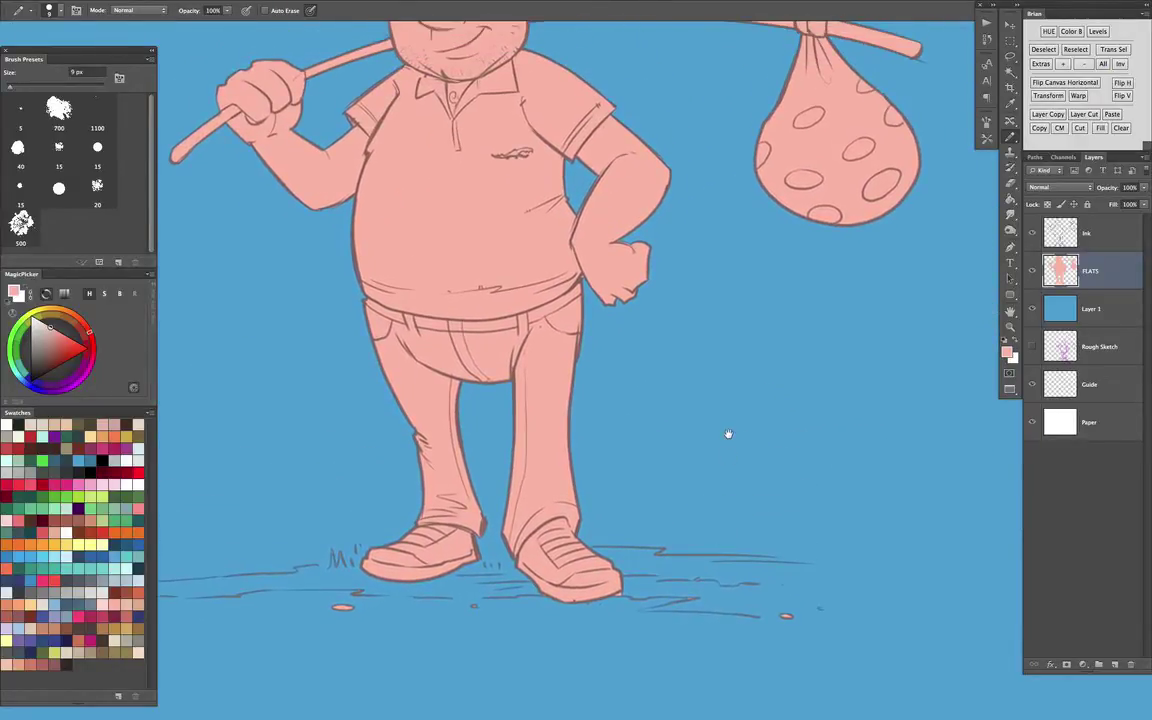
{"action": "key", "text": "super+minus"}
{"action": "key", "text": "super+plus"}
{"action": "left_click_drag", "start_coordinate": [656, 373], "coordinate": [682, 439]}
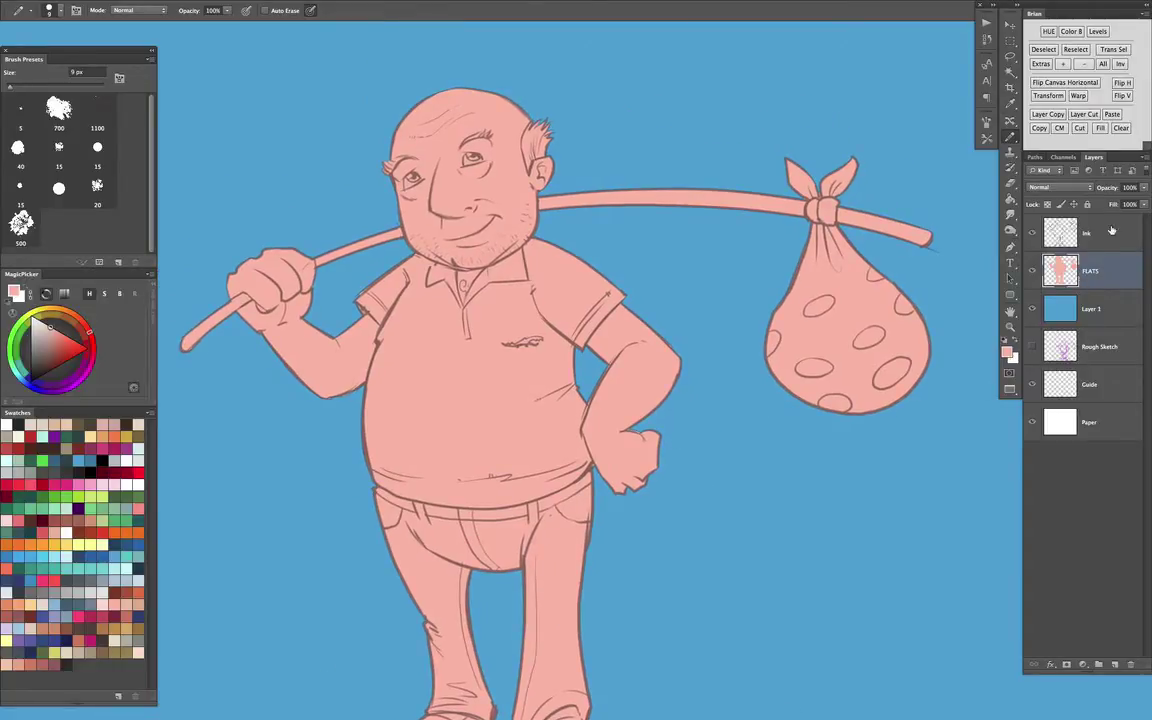
Lock the transparent pixels of the FLATS layer
{"action": "left_click", "coordinate": [1047, 205]}
{"action": "left_click_drag", "start_coordinate": [742, 315], "coordinate": [650, 338]}
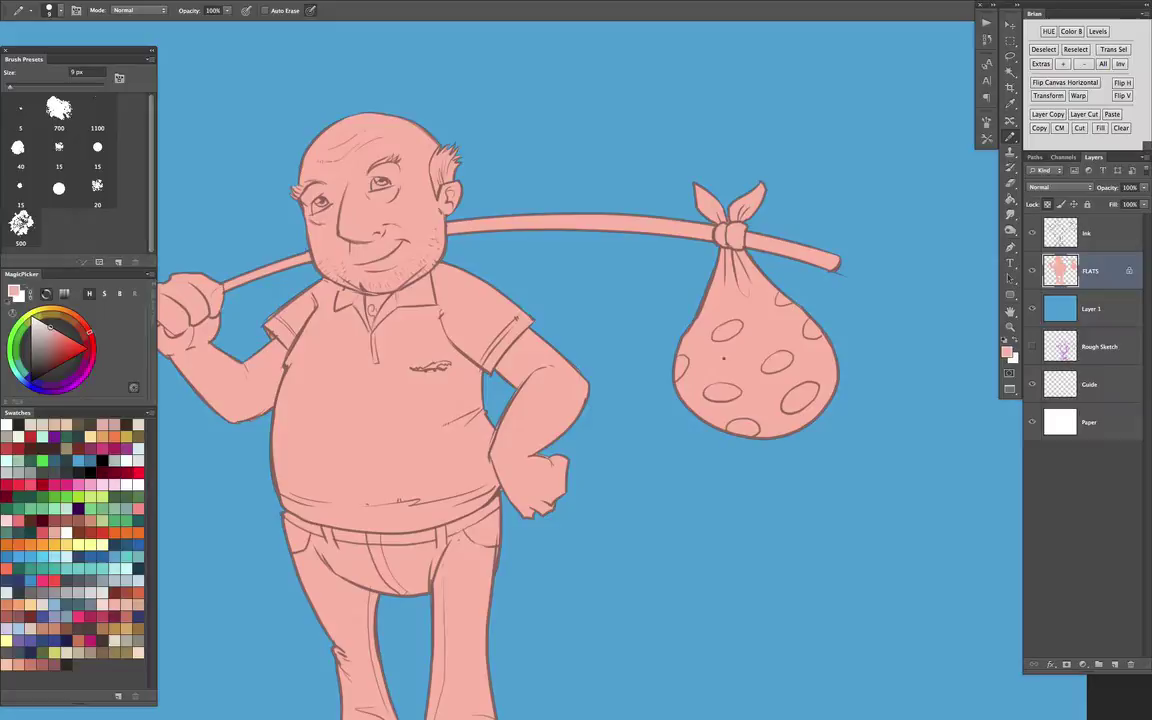
{"action": "key", "text": "super+plus"}
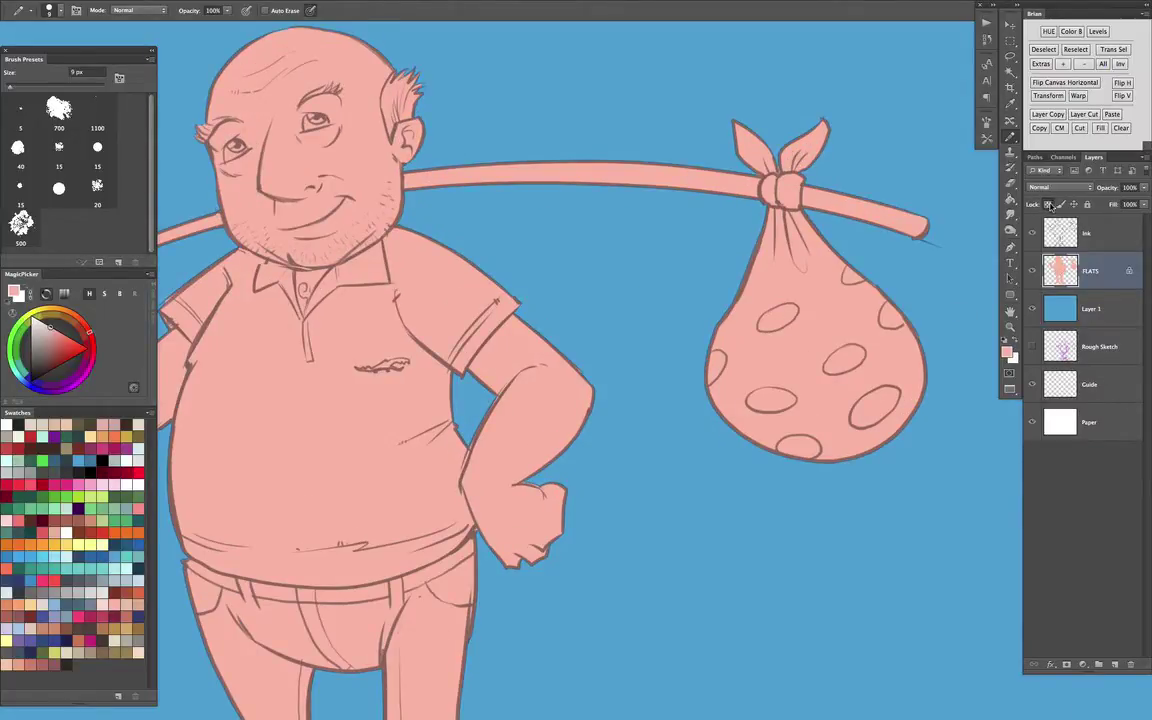
{"action": "left_click_drag", "start_coordinate": [825, 370], "coordinate": [745, 410]}
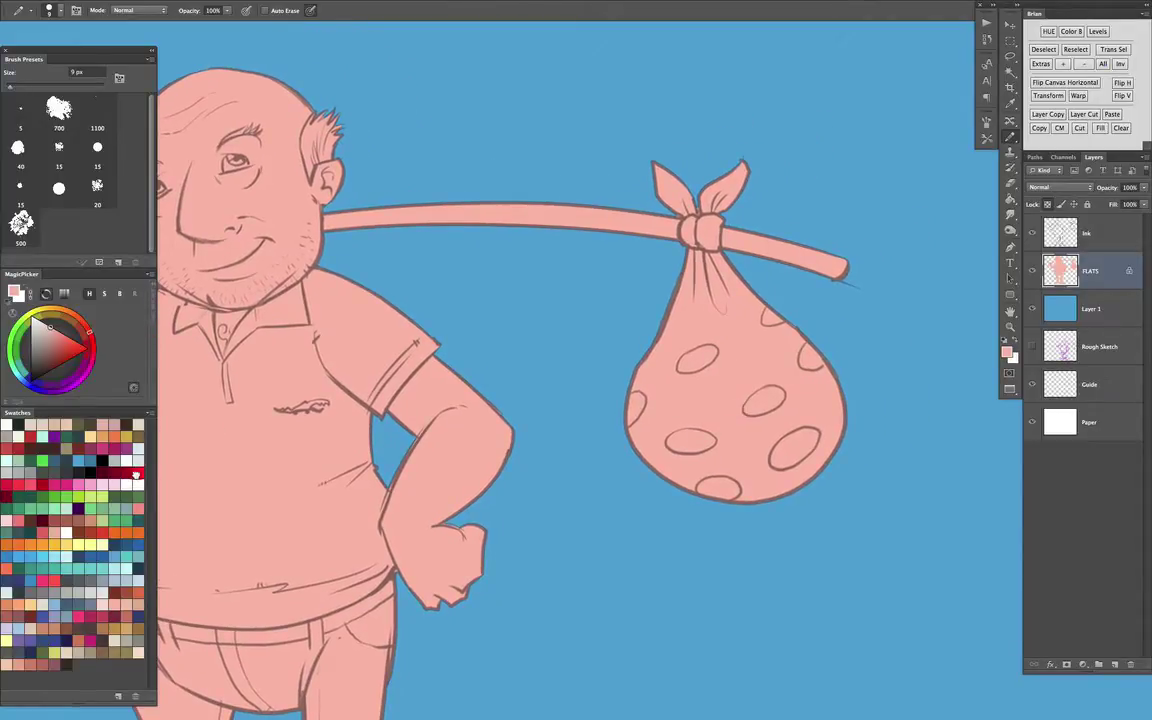
Choose bright red and trace the borders between the bindle's knot and the pole with the Pencil
{"action": "left_click", "coordinate": [135, 475]}
{"action": "key", "text": "ctrl+plus"}
{"action": "key", "text": "ctrl+plus"}
{"action": "key", "text": "ctrl+plus"}
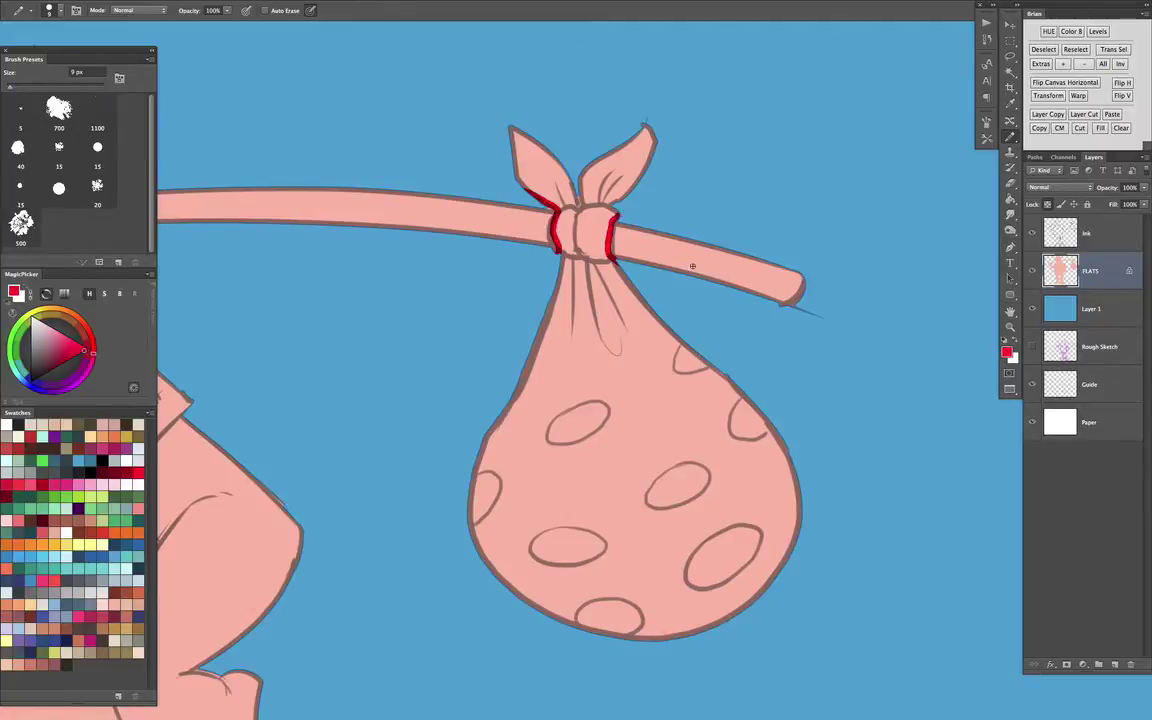
{"action": "key", "text": "ctrl+minus"}
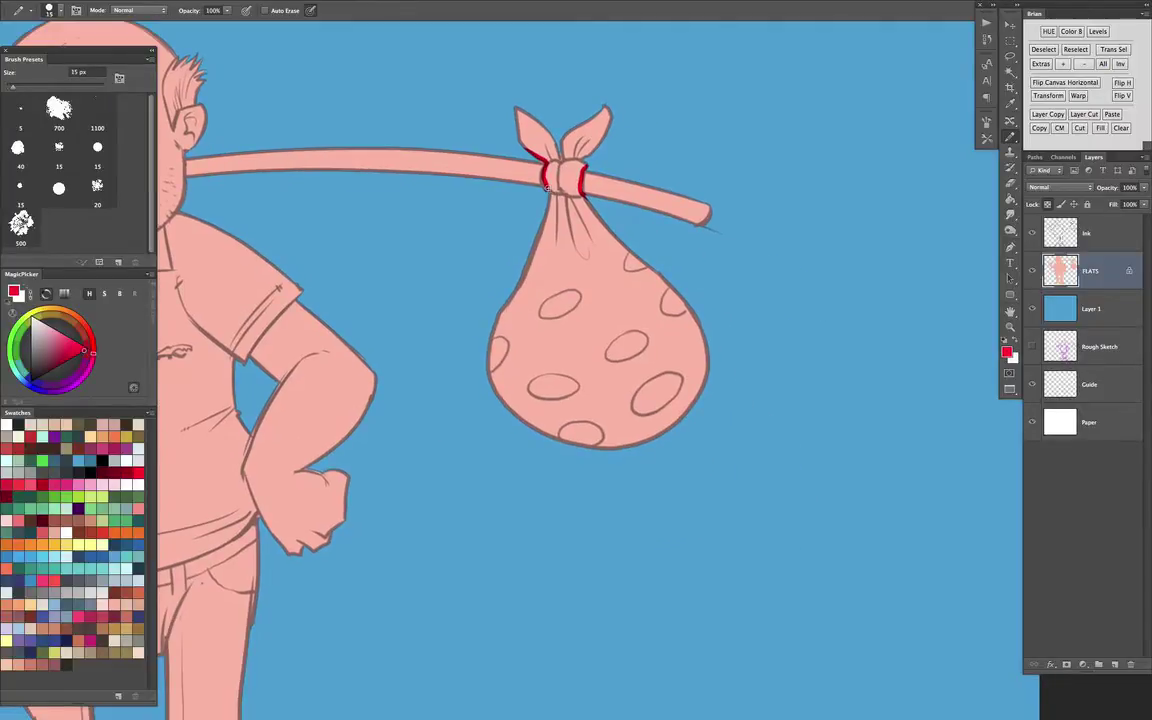
{"action": "mouse_move", "coordinate": [548, 188]}
{"action": "left_mouse_down"}
{"action": "mouse_move", "coordinate": [493, 337]}
{"action": "mouse_move", "coordinate": [506, 404]}
{"action": "mouse_move", "coordinate": [586, 442]}
{"action": "mouse_move", "coordinate": [638, 442]}
{"action": "mouse_move", "coordinate": [686, 408]}
{"action": "mouse_move", "coordinate": [705, 320]}
{"action": "left_mouse_up"}
{"action": "key", "text": "g"}
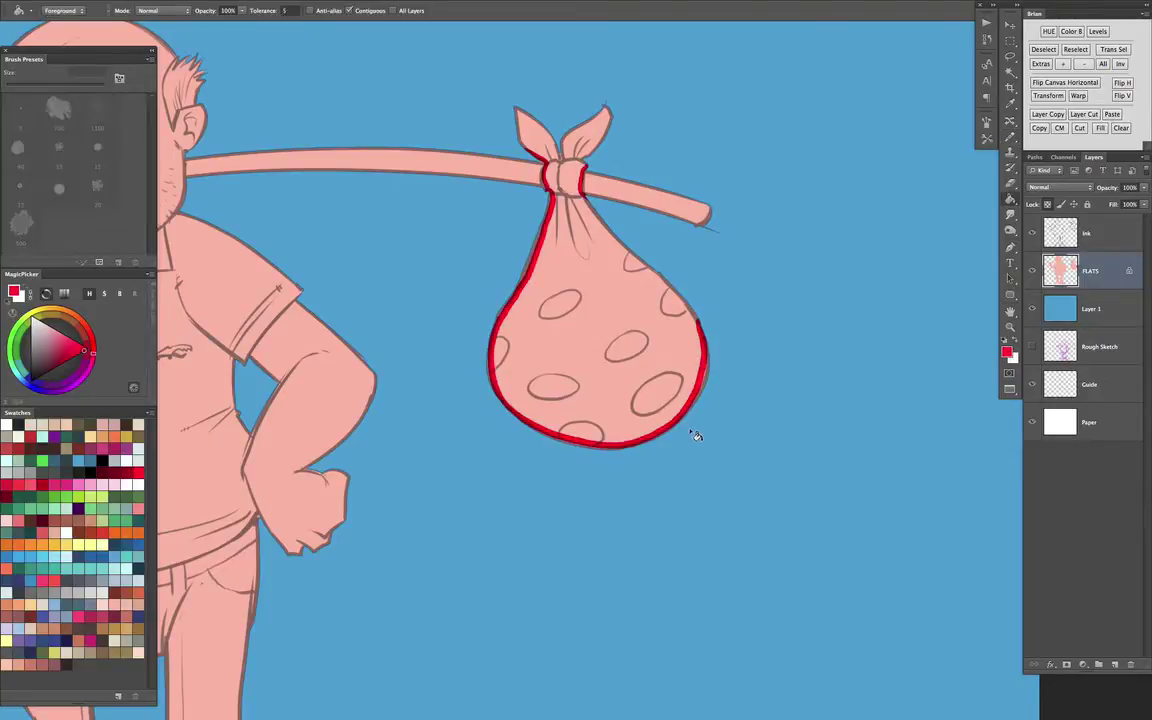
{"action": "key", "text": "ctrl+z"}
Fill the bindle's bag, knot and cloth ends with red using the Paint Bucket
{"action": "key", "text": "b"}
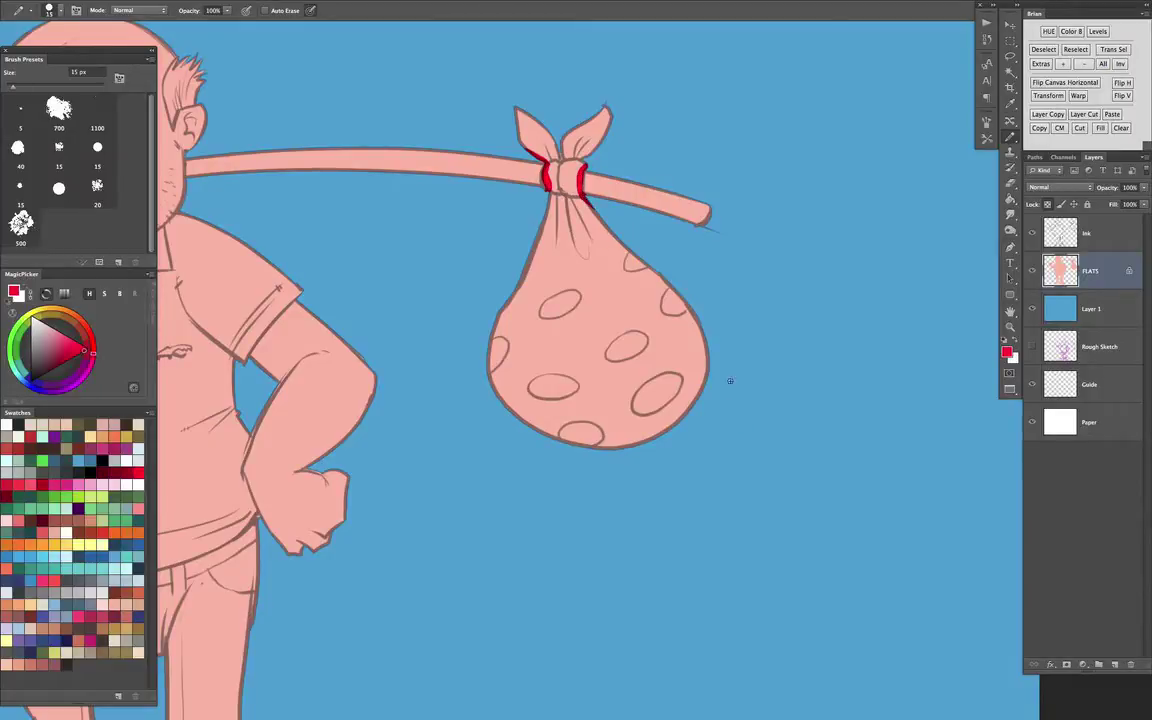
{"action": "key", "text": "g"}
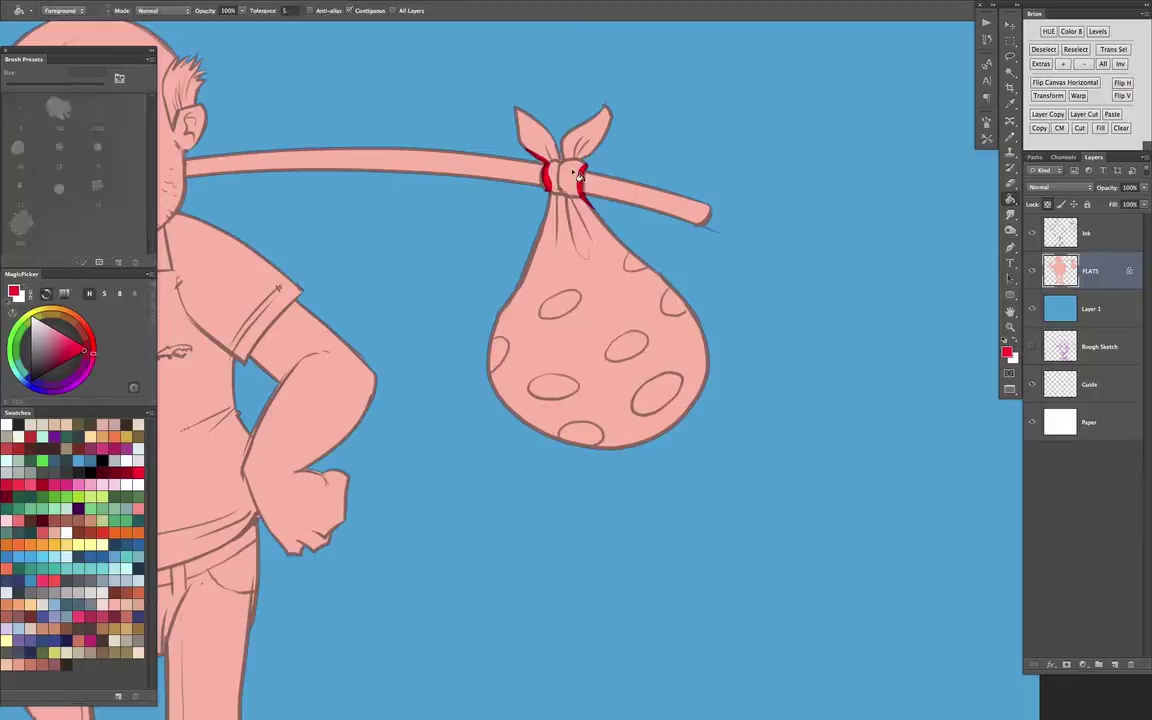
{"action": "left_click", "coordinate": [512, 378]}
{"action": "scroll", "coordinate": [512, 378], "scroll_direction": "up", "scroll_amount": 3}
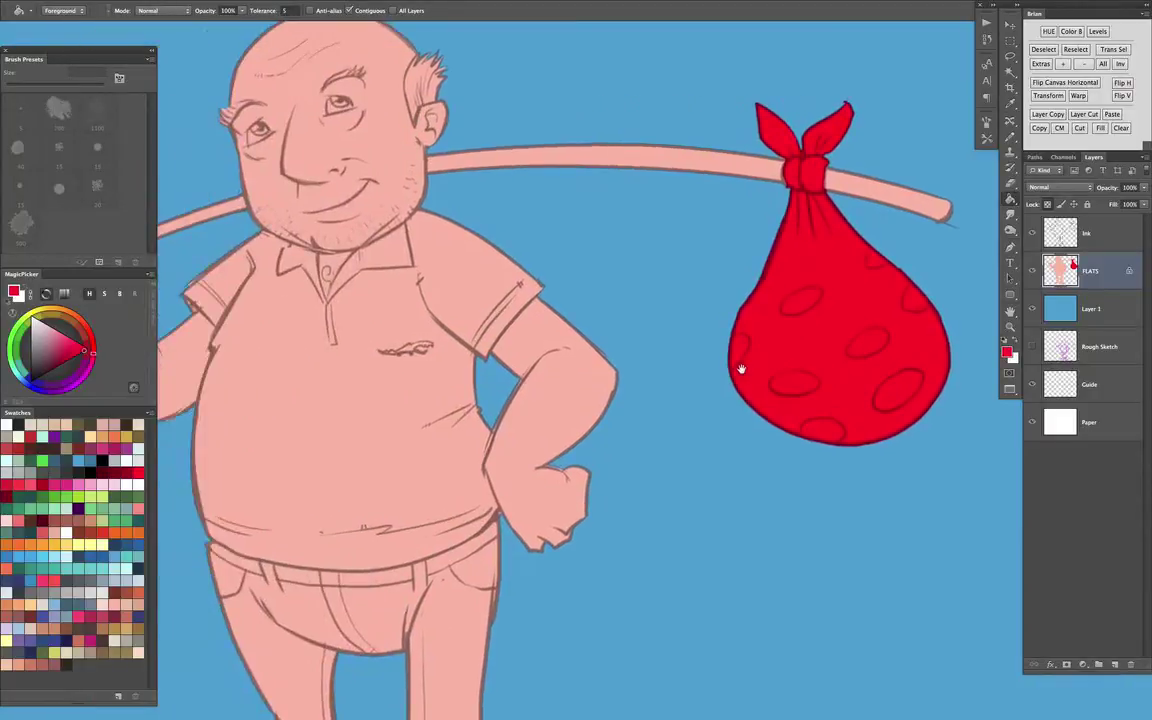
{"action": "left_click_drag", "start_coordinate": [710, 418], "coordinate": [574, 360]}
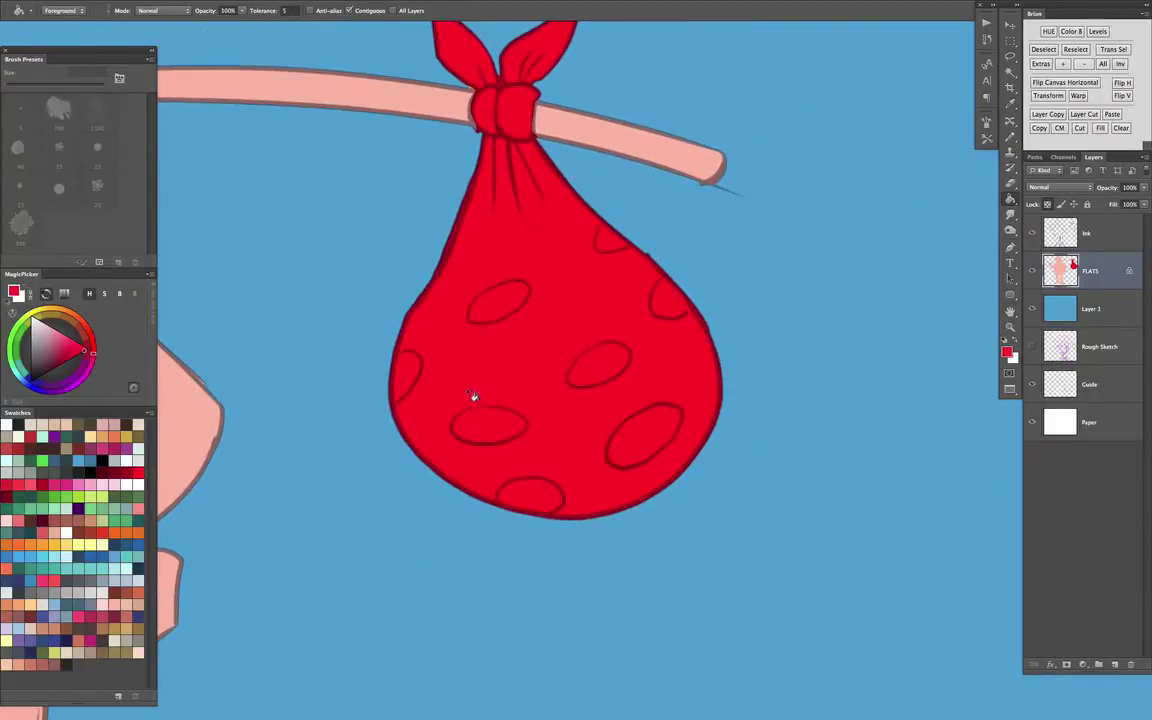
{"action": "key", "text": "super+plus"}
{"action": "key", "text": "super+minus"}
{"action": "key", "text": "super+minus"}
Choose purple and trace the shirt's edge from the raised arm's sleeve hem down the belly with a 15 px Pencil
{"action": "left_click_drag", "start_coordinate": [400, 332], "coordinate": [738, 298]}
{"action": "left_click_drag", "start_coordinate": [572, 350], "coordinate": [661, 453]}
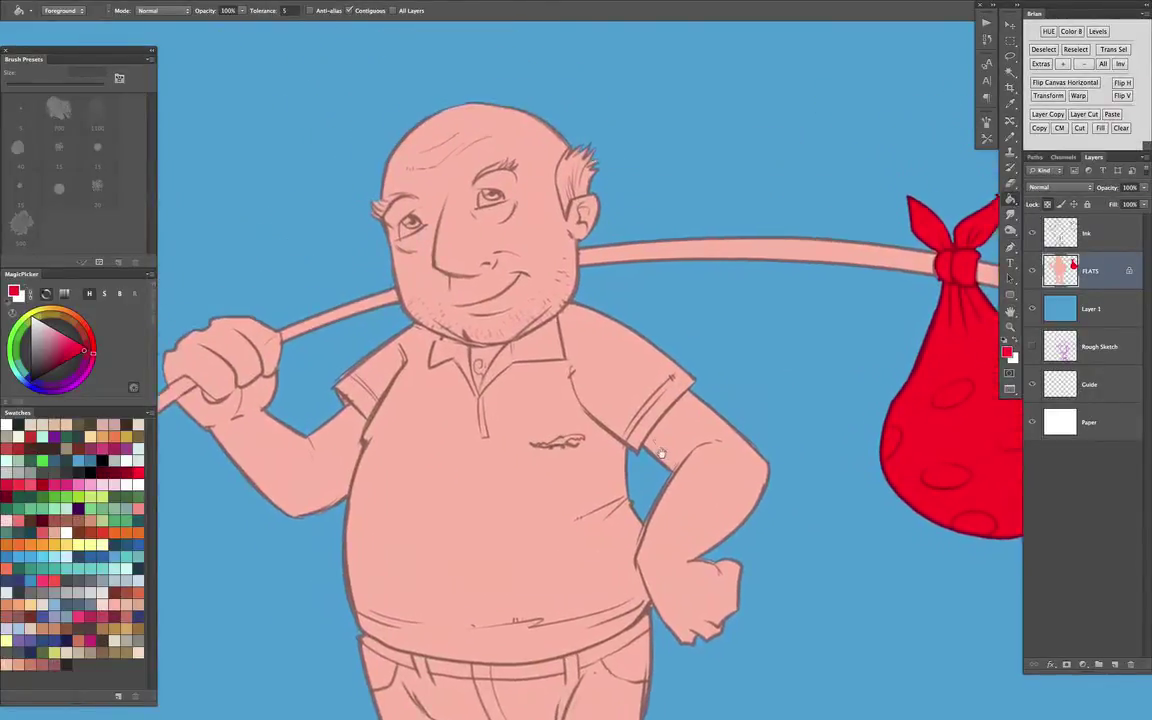
{"action": "scroll", "coordinate": [660, 453], "scroll_direction": "up", "scroll_amount": 3}
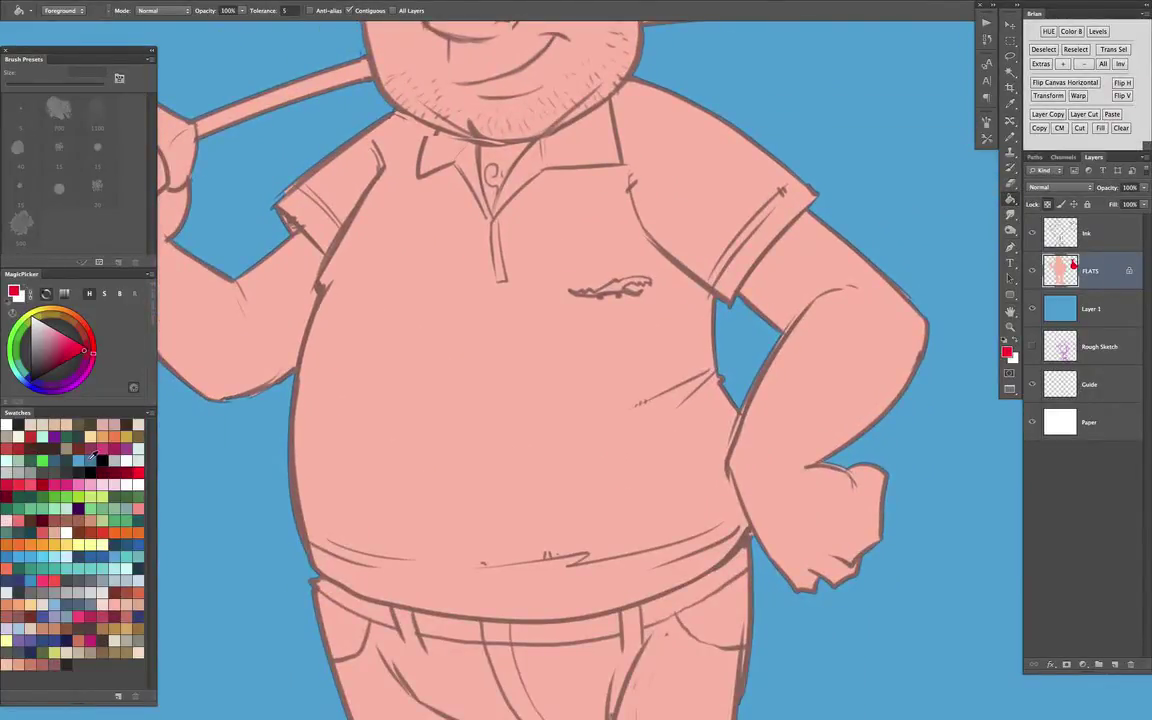
{"action": "left_click", "coordinate": [90, 459]}
{"action": "left_click", "coordinate": [55, 437]}
{"action": "left_click_drag", "start_coordinate": [601, 415], "coordinate": [643, 401]}
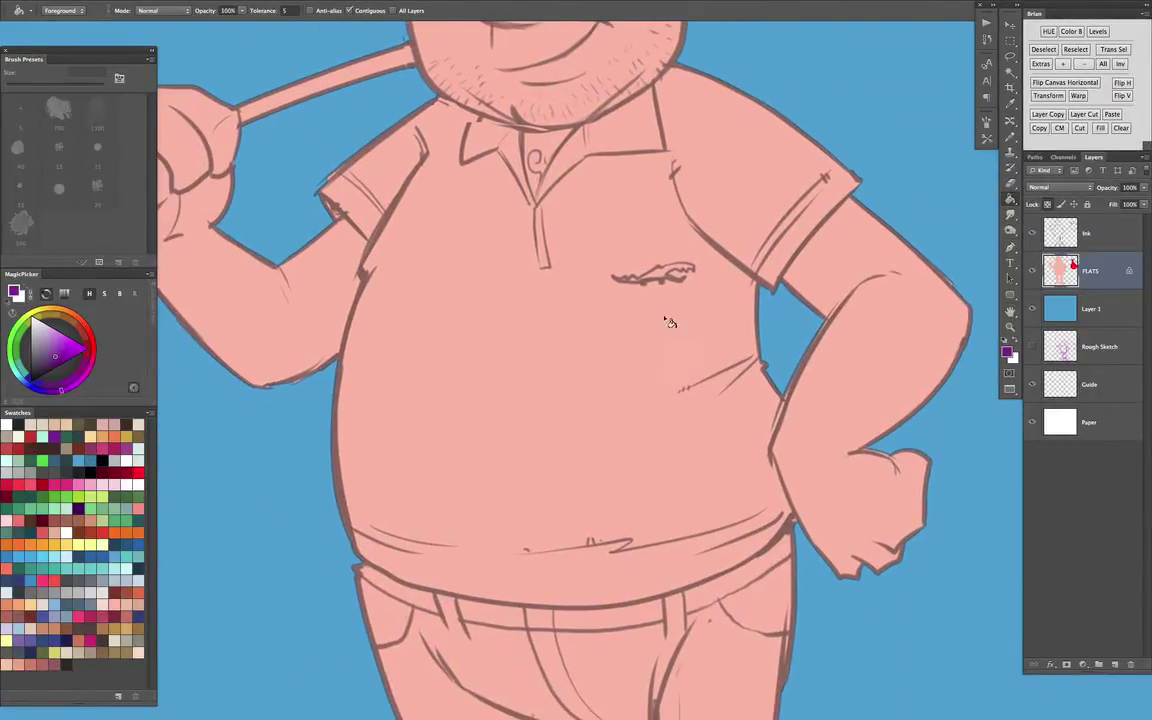
{"action": "key", "text": "b"}
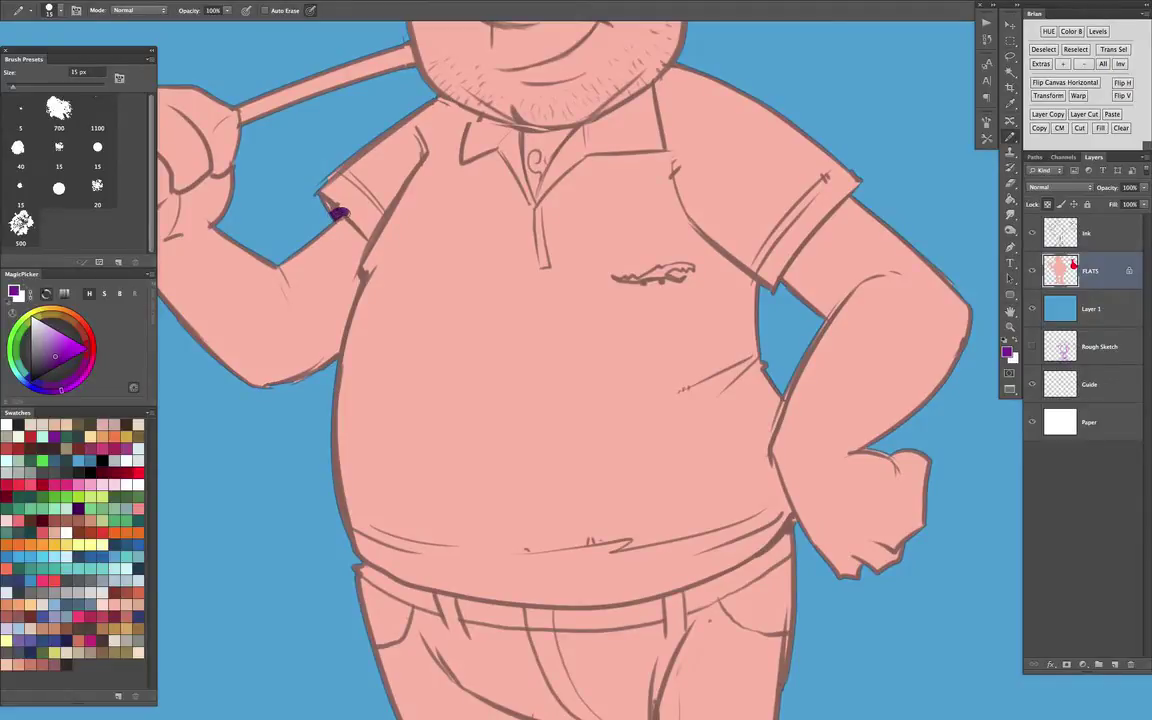
{"action": "mouse_move", "coordinate": [338, 213]}
{"action": "left_mouse_down"}
{"action": "mouse_move", "coordinate": [376, 240]}
{"action": "mouse_move", "coordinate": [346, 370]}
{"action": "mouse_move", "coordinate": [340, 503]}
{"action": "mouse_move", "coordinate": [358, 552]}
{"action": "left_mouse_up"}
{"action": "key", "text": "space"}
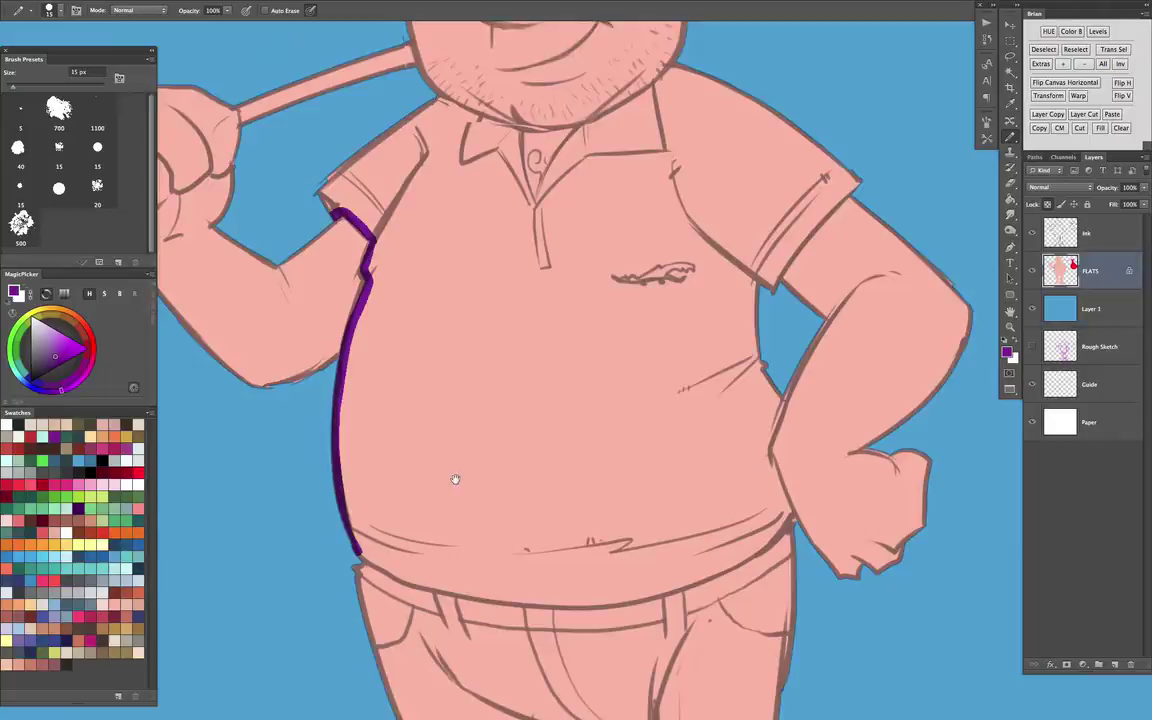
Trace the shirt's bottom hem, its border with the bent arm and that arm's sleeve hem in purple
{"action": "left_click_drag", "start_coordinate": [457, 478], "coordinate": [382, 260]}
{"action": "mouse_move", "coordinate": [286, 334]}
{"action": "left_mouse_down"}
{"action": "mouse_move", "coordinate": [405, 377]}
{"action": "mouse_move", "coordinate": [483, 385]}
{"action": "mouse_move", "coordinate": [612, 370]}
{"action": "mouse_move", "coordinate": [700, 325]}
{"action": "mouse_move", "coordinate": [715, 300]}
{"action": "mouse_move", "coordinate": [693, 242]}
{"action": "mouse_move", "coordinate": [711, 148]}
{"action": "mouse_move", "coordinate": [656, 371]}
{"action": "left_mouse_up"}
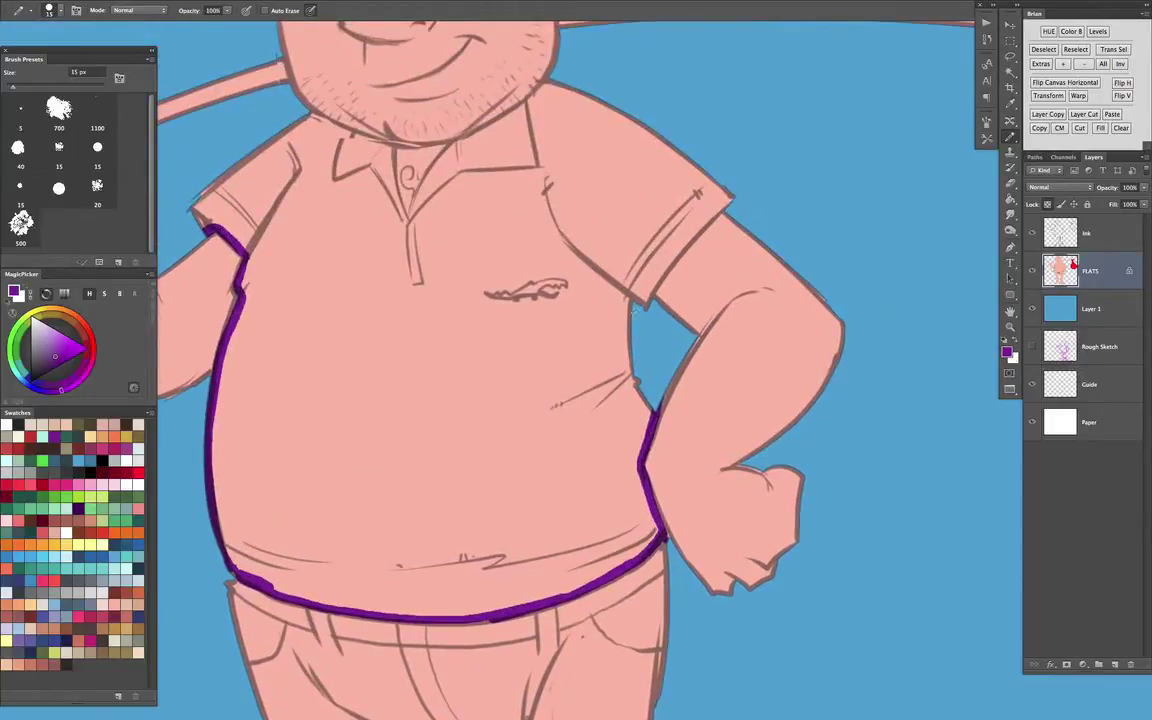
{"action": "left_click_drag", "start_coordinate": [643, 303], "coordinate": [735, 196]}
{"action": "left_click_drag", "start_coordinate": [668, 174], "coordinate": [715, 220]}
{"action": "key", "text": "g"}
{"action": "key", "text": "b"}
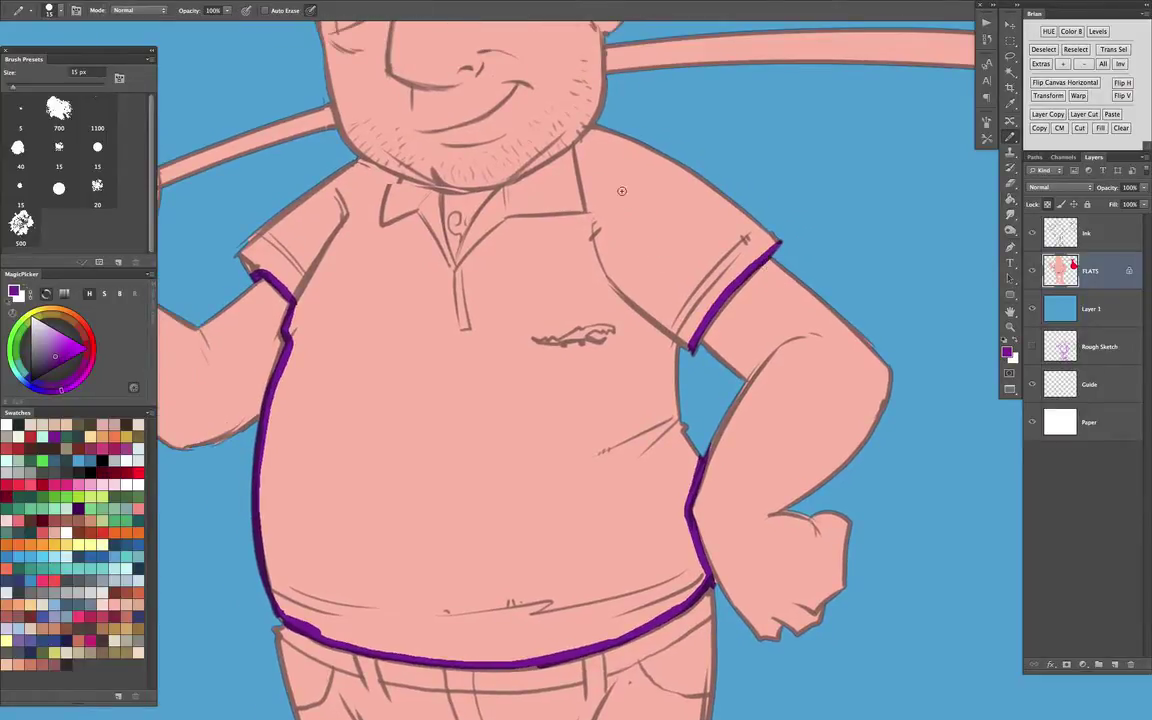
Trace the shirt's collar and neck opening in purple and fill the enclosed shirt with the Paint Bucket
{"action": "mouse_move", "coordinate": [598, 122]}
{"action": "left_mouse_down"}
{"action": "mouse_move", "coordinate": [498, 197]}
{"action": "mouse_move", "coordinate": [454, 272]}
{"action": "mouse_move", "coordinate": [434, 190]}
{"action": "mouse_move", "coordinate": [340, 152]}
{"action": "left_mouse_up"}
{"action": "key", "text": "bracketleft"}
{"action": "key", "text": "bracketleft"}
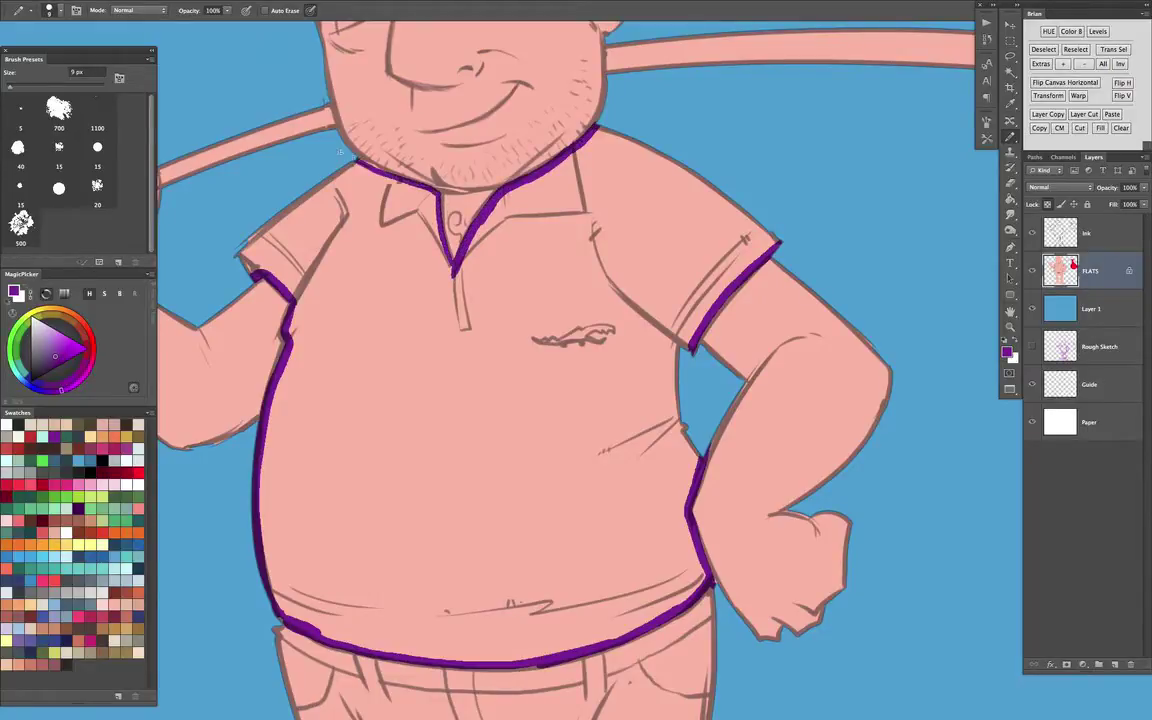
{"action": "key", "text": "g"}
{"action": "left_click", "coordinate": [471, 376]}
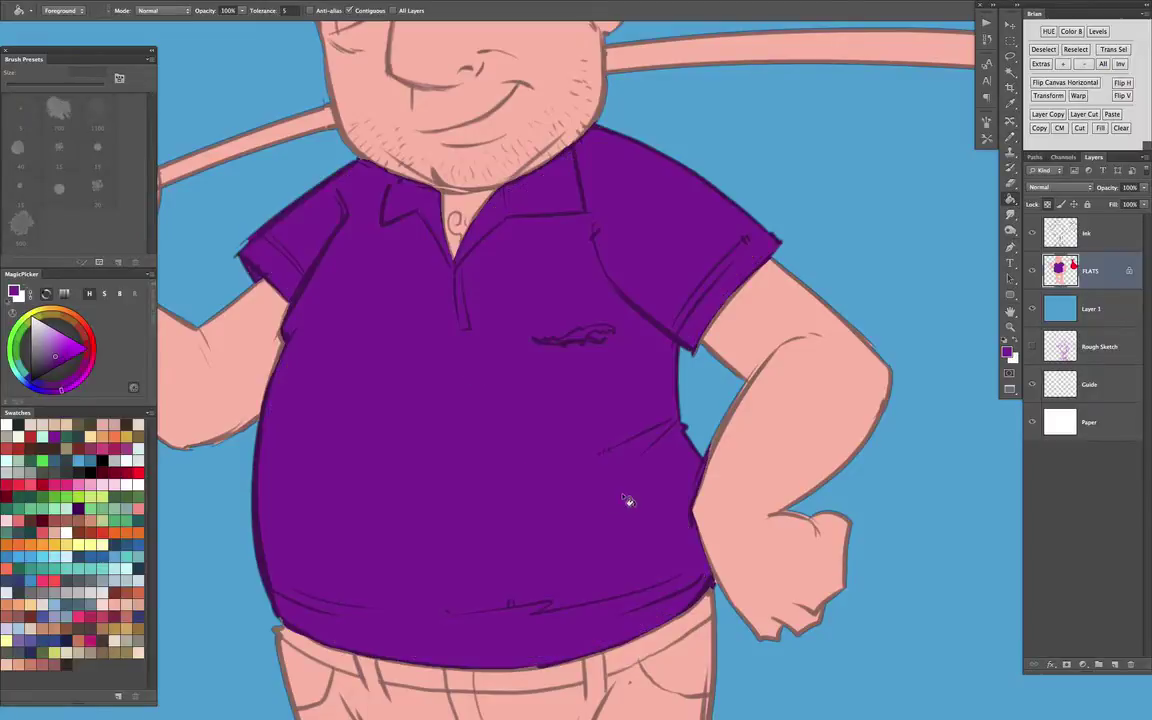
Choose medium blue and trace the belt's lower edge and the belt loops with an 8 px Pencil
{"action": "key", "text": "super+minus"}
{"action": "left_click_drag", "start_coordinate": [624, 460], "coordinate": [637, 195]}
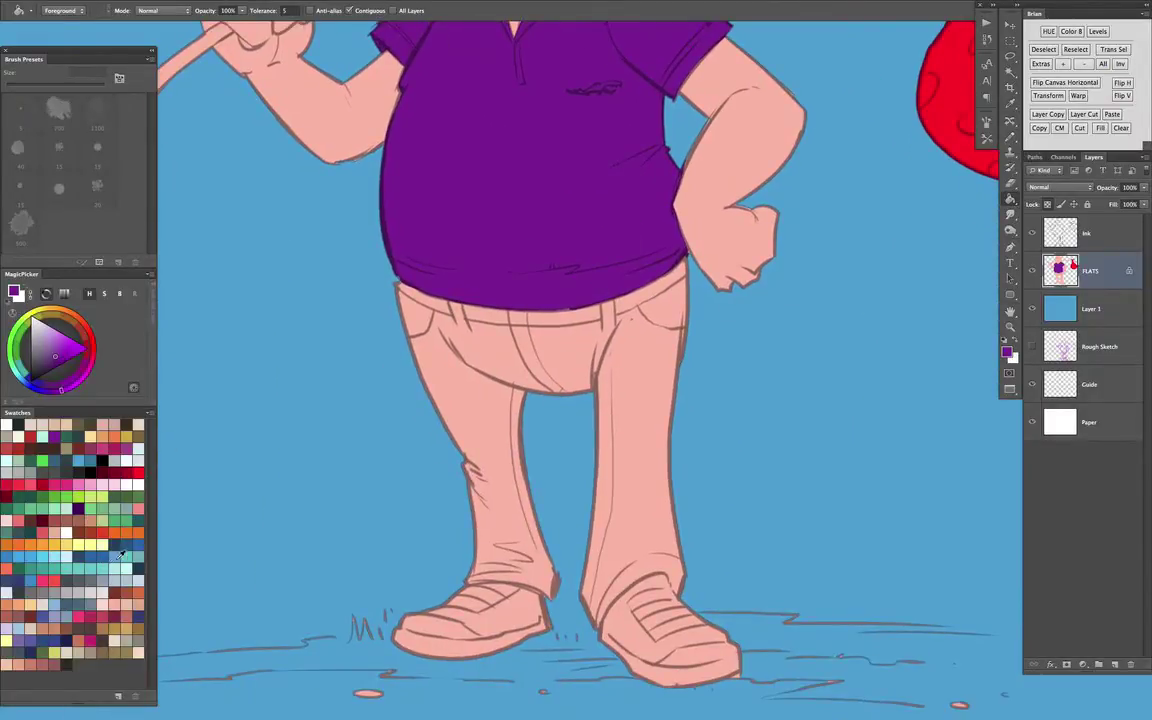
{"action": "left_click", "coordinate": [108, 556]}
{"action": "key", "text": "super+plus"}
{"action": "left_click_drag", "start_coordinate": [603, 405], "coordinate": [587, 267]}
{"action": "key", "text": "b"}
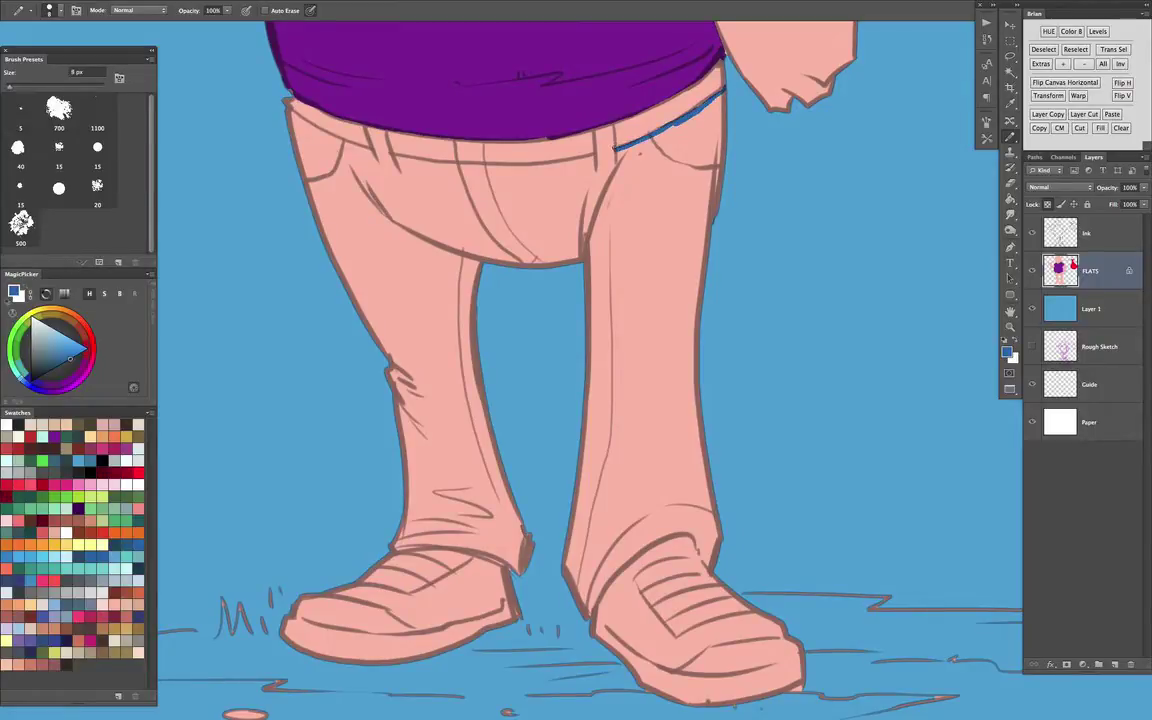
{"action": "mouse_move", "coordinate": [597, 128]}
{"action": "left_mouse_down"}
{"action": "mouse_move", "coordinate": [599, 150]}
{"action": "mouse_move", "coordinate": [572, 160]}
{"action": "mouse_move", "coordinate": [445, 163]}
{"action": "left_mouse_up"}
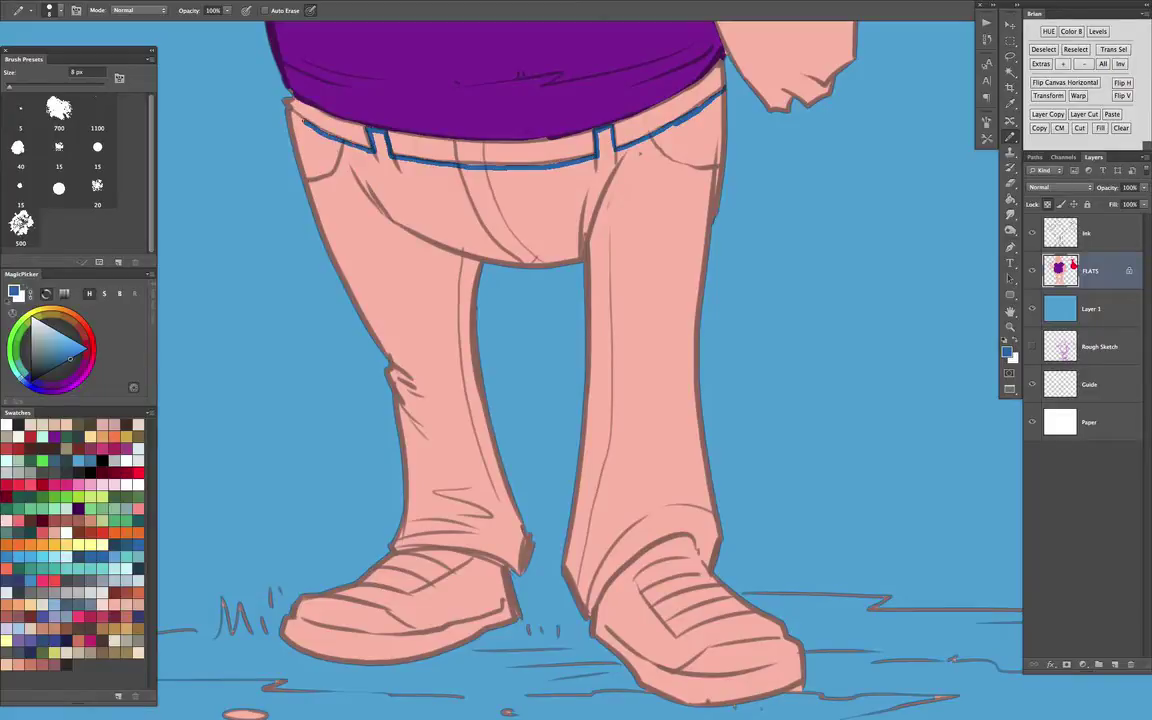
Fill the trousers and shoes below the belt with blue using the Paint Bucket
{"action": "key", "text": "g"}
{"action": "left_click", "coordinate": [492, 240]}
{"action": "scroll", "coordinate": [715, 470], "scroll_direction": "down", "scroll_amount": 3}
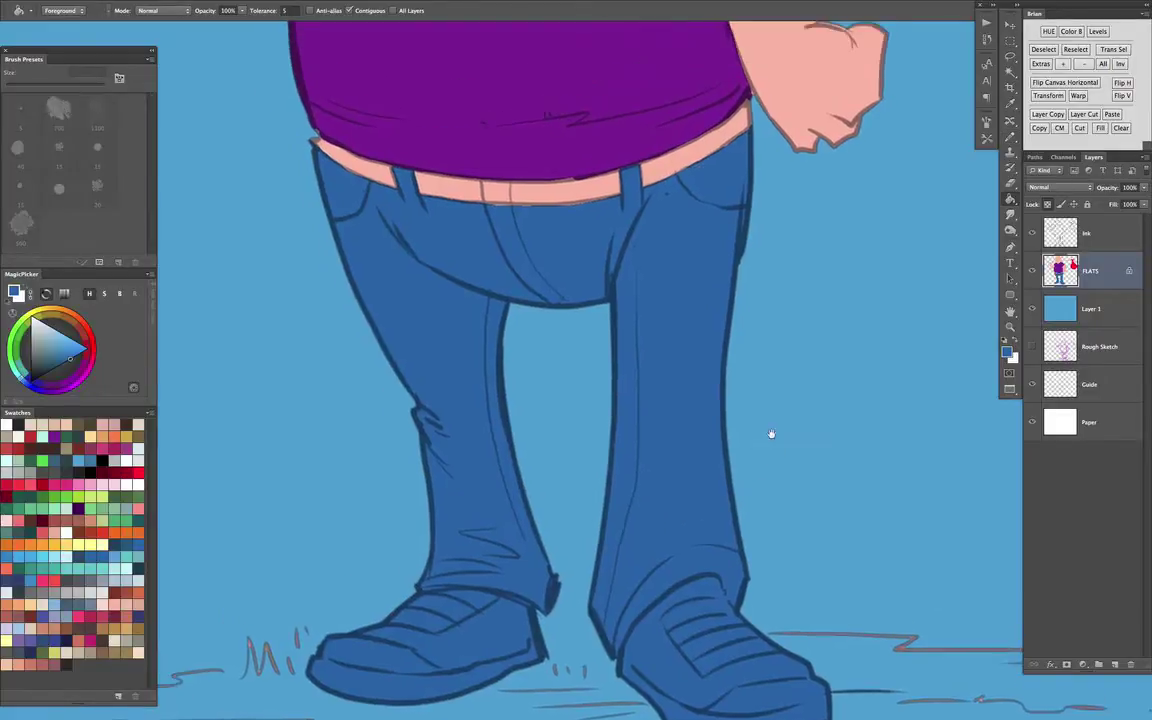
{"action": "scroll", "coordinate": [599, 327], "scroll_direction": "up", "scroll_amount": 3}
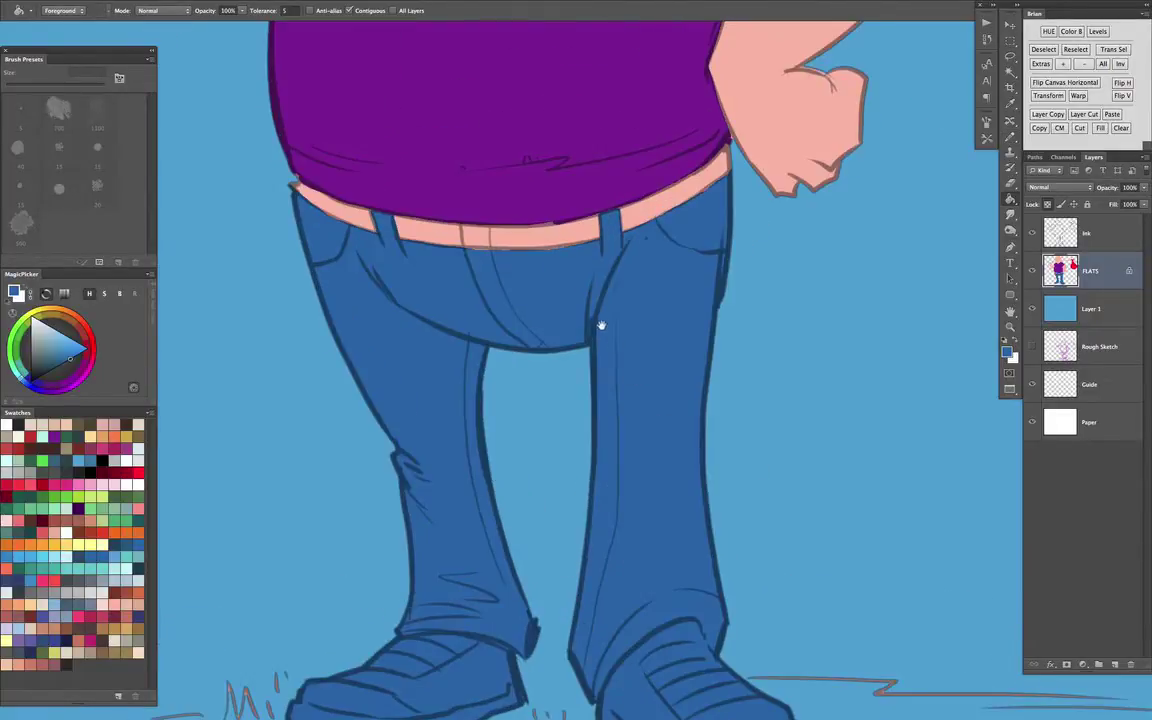
{"action": "scroll", "coordinate": [571, 450], "scroll_direction": "up", "scroll_amount": 1}
{"action": "key", "text": "b"}
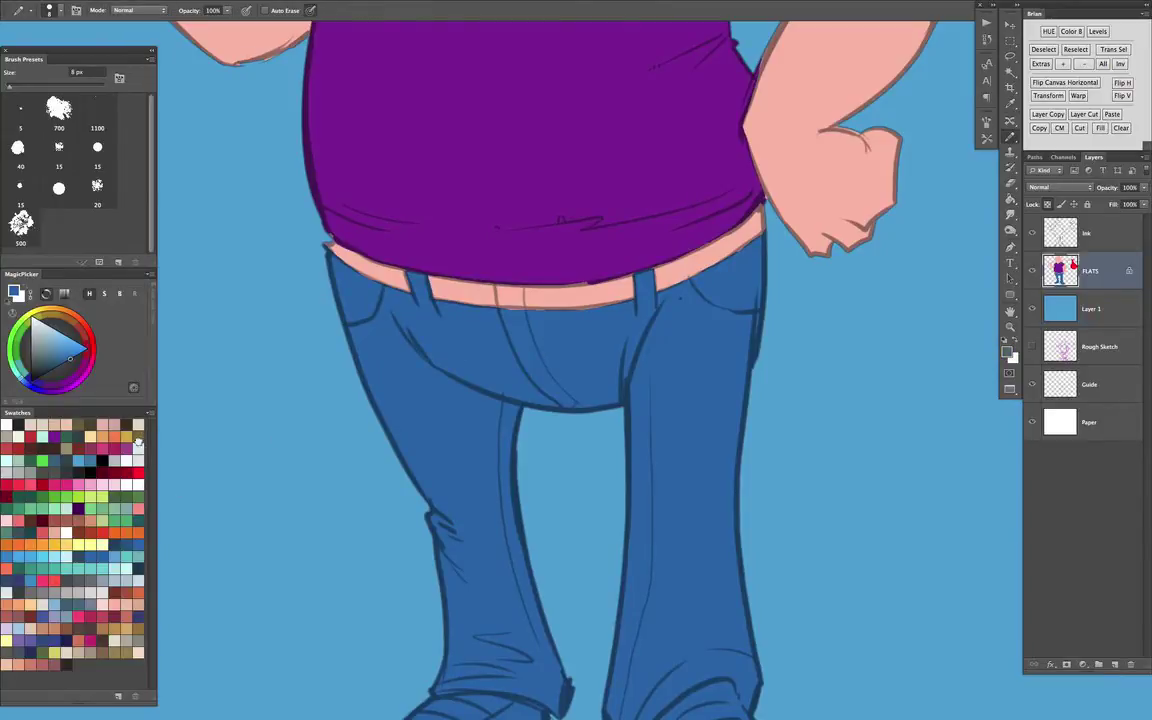
Fill the belt and both shoes with olive brown, tracing the shoes' borders with the trouser cuffs in the same color
{"action": "key", "text": "g"}
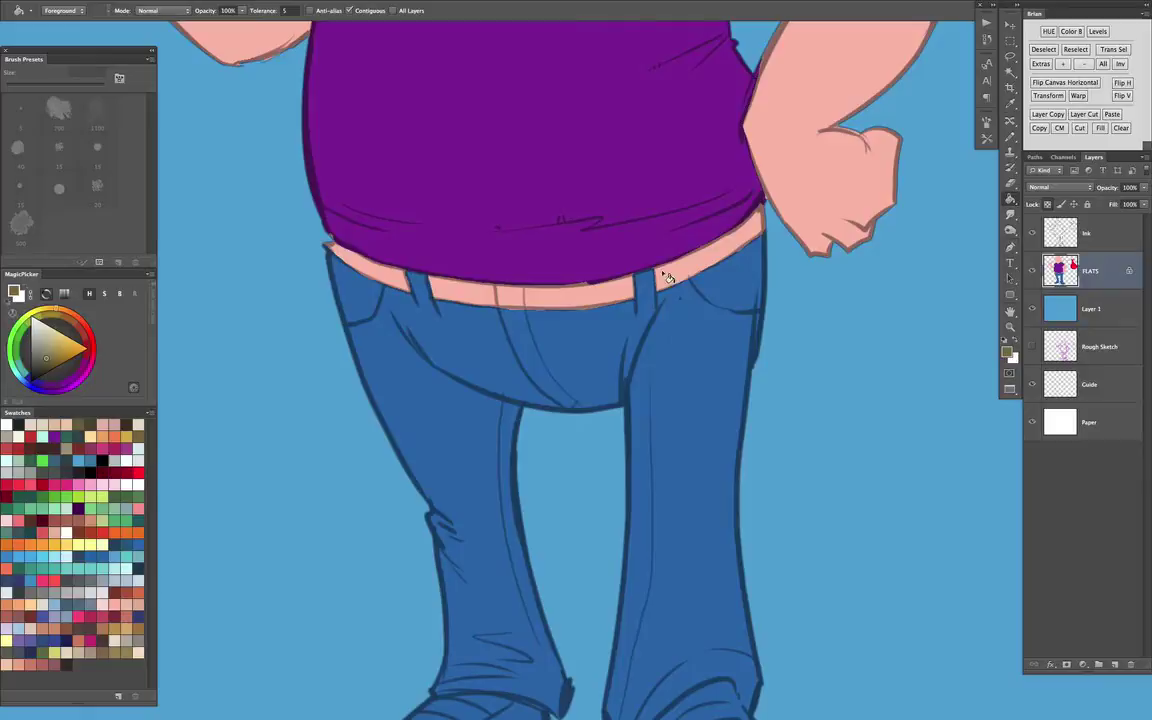
{"action": "left_click", "coordinate": [694, 260]}
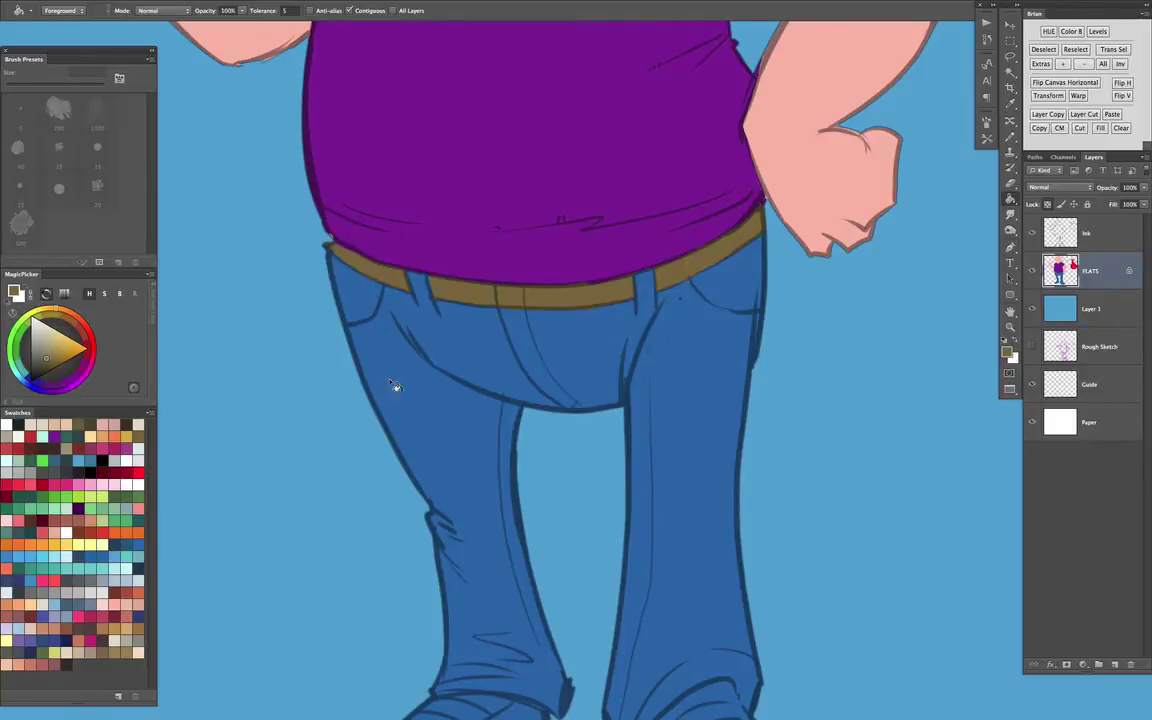
{"action": "mouse_move", "coordinate": [737, 505]}
{"action": "left_mouse_down"}
{"action": "mouse_move", "coordinate": [725, 239]}
{"action": "mouse_move", "coordinate": [687, 237]}
{"action": "left_mouse_up"}
{"action": "key", "text": "b"}
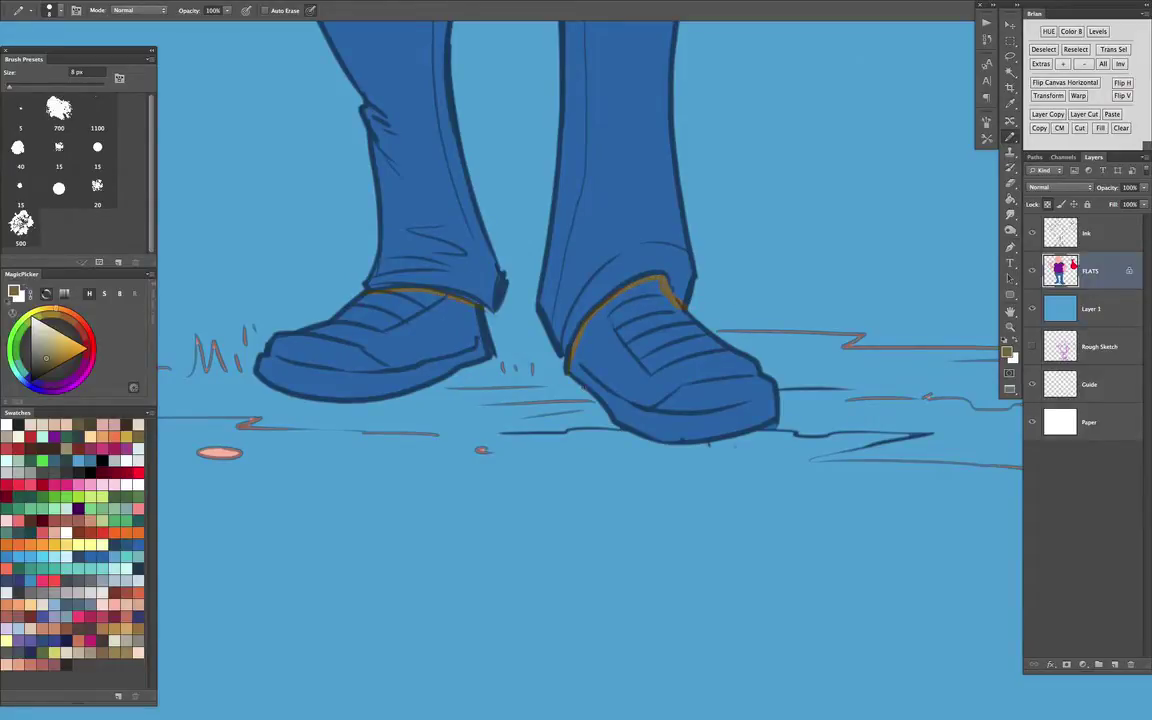
{"action": "key", "text": "g"}
{"action": "left_click", "coordinate": [607, 287]}
{"action": "left_click", "coordinate": [383, 332]}
{"action": "key", "text": "b"}
Choose a darker brown, trace the upper edge of both shoe soles with the Pencil and fill the soles
{"action": "key", "text": "ctrl+minus"}
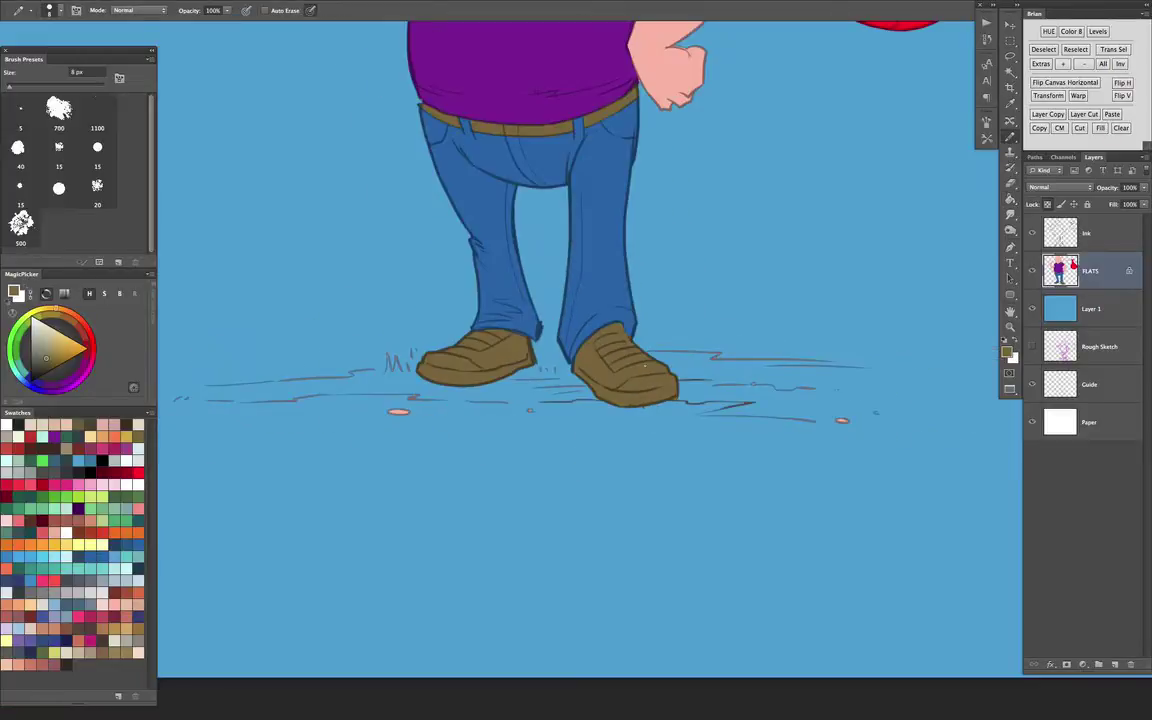
{"action": "key", "text": "ctrl+plus"}
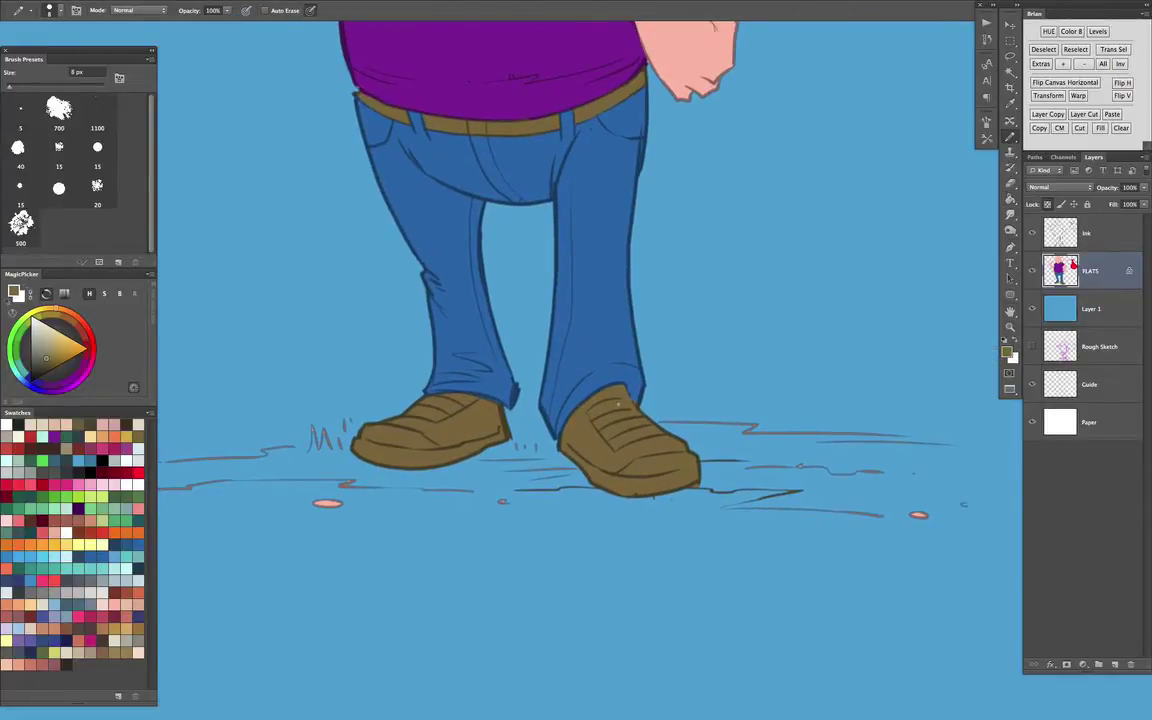
{"action": "key", "text": "ctrl+plus"}
{"action": "left_click_drag", "start_coordinate": [630, 354], "coordinate": [666, 265]}
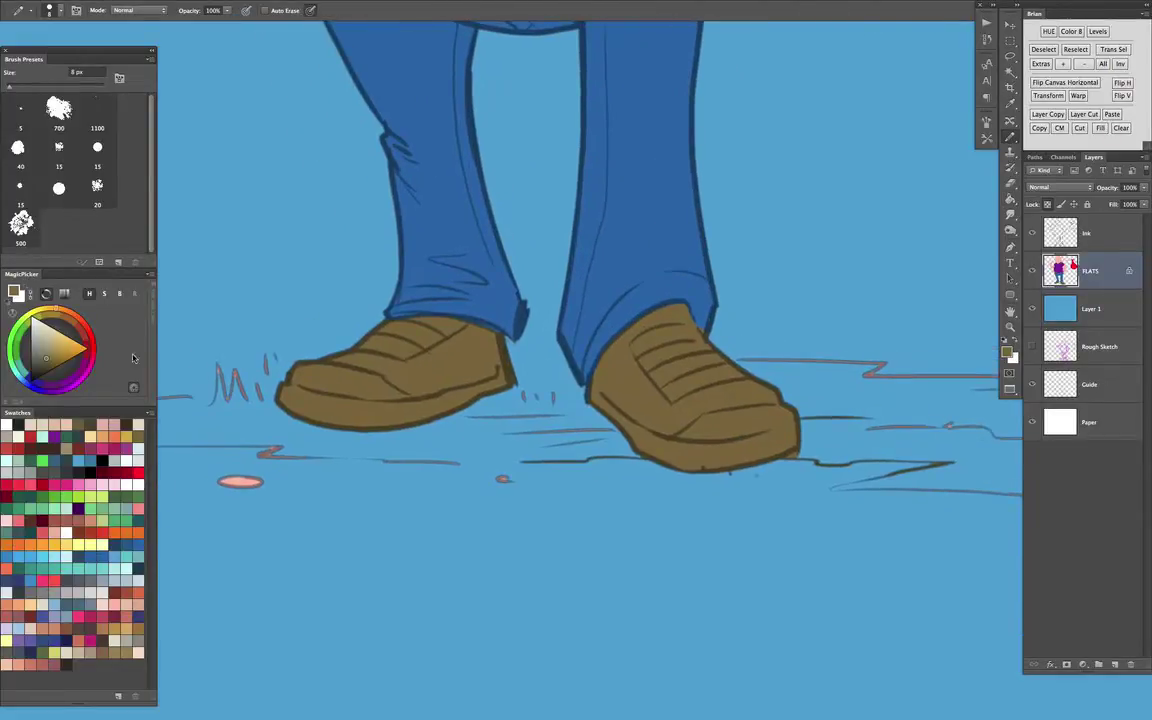
{"action": "left_click", "coordinate": [39, 366]}
{"action": "left_click_drag", "start_coordinate": [673, 403], "coordinate": [492, 274]}
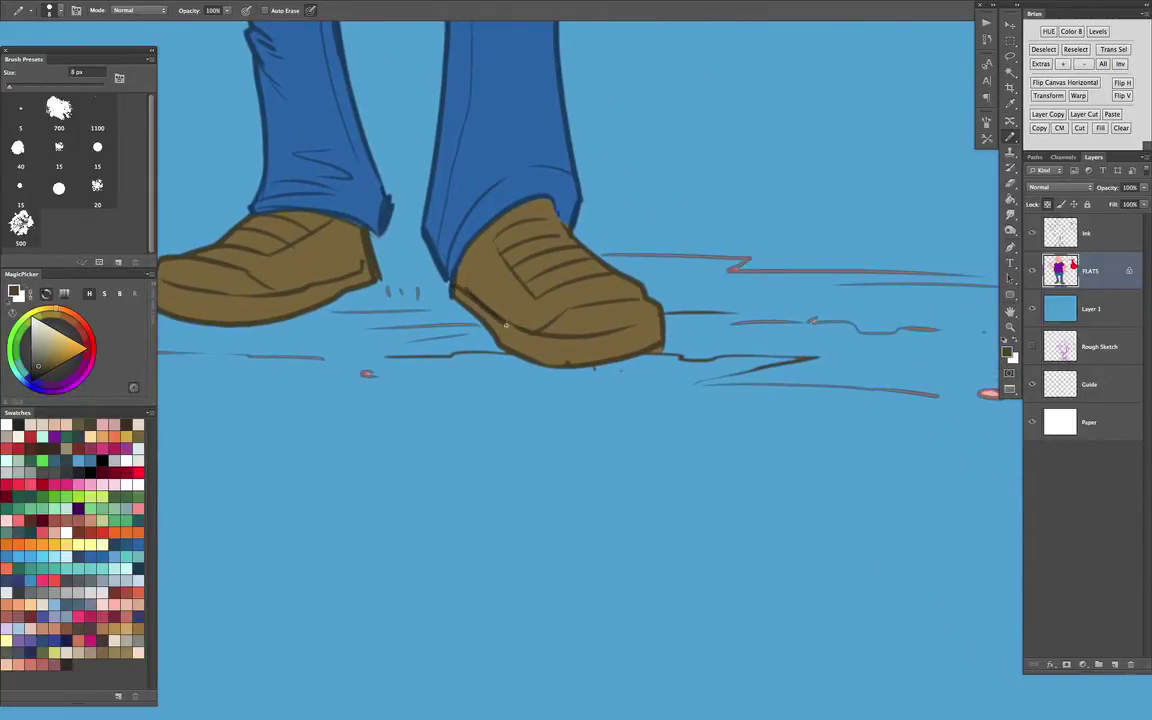
{"action": "mouse_move", "coordinate": [463, 293]}
{"action": "left_mouse_down"}
{"action": "mouse_move", "coordinate": [538, 336]}
{"action": "mouse_move", "coordinate": [665, 318]}
{"action": "left_mouse_up"}
{"action": "left_click_drag", "start_coordinate": [394, 227], "coordinate": [704, 217]}
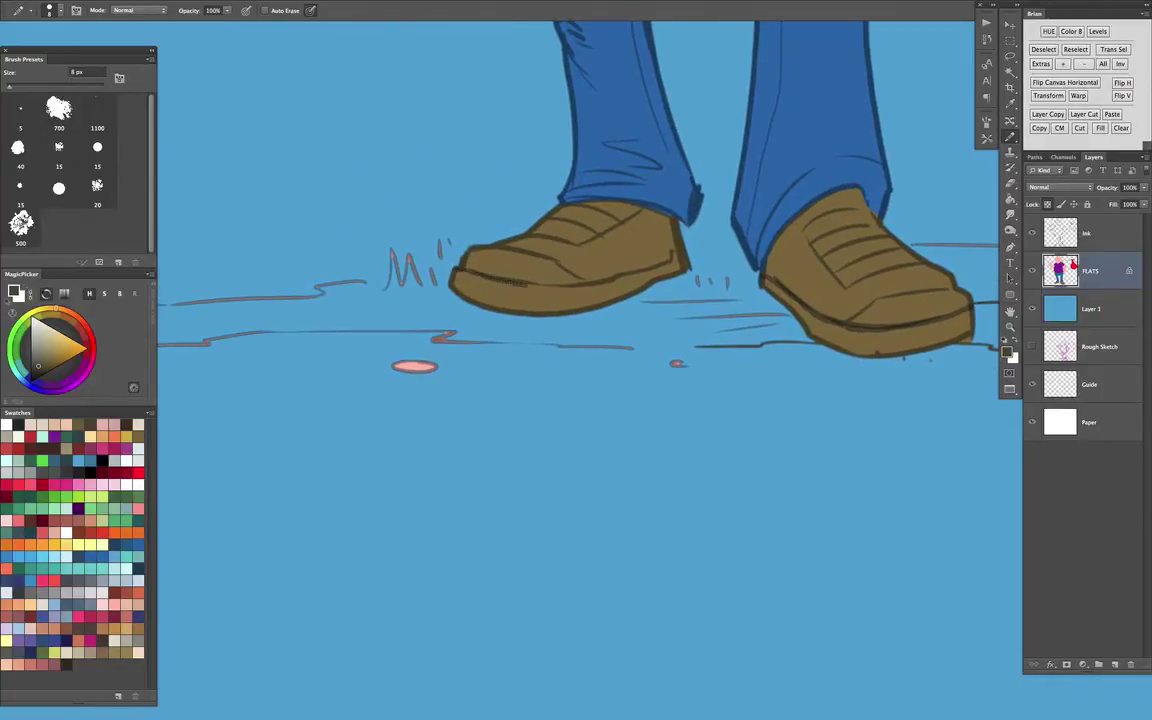
{"action": "key", "text": "g"}
{"action": "left_click", "coordinate": [592, 300]}
{"action": "left_click", "coordinate": [833, 338]}
Pick a light pink, outline the laced tongue area of the forward shoe and fill it with the Paint Bucket
{"action": "left_click_drag", "start_coordinate": [900, 319], "coordinate": [661, 427]}
{"action": "key", "text": "b"}
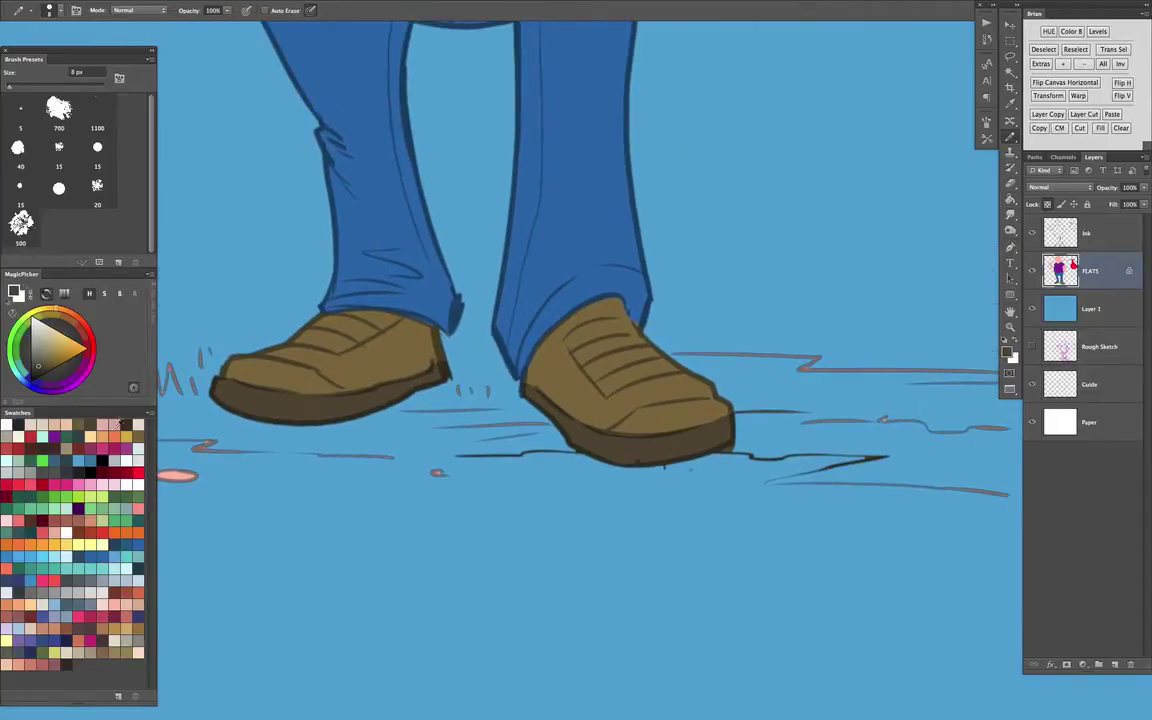
{"action": "left_click", "coordinate": [199, 443], "text": "alt"}
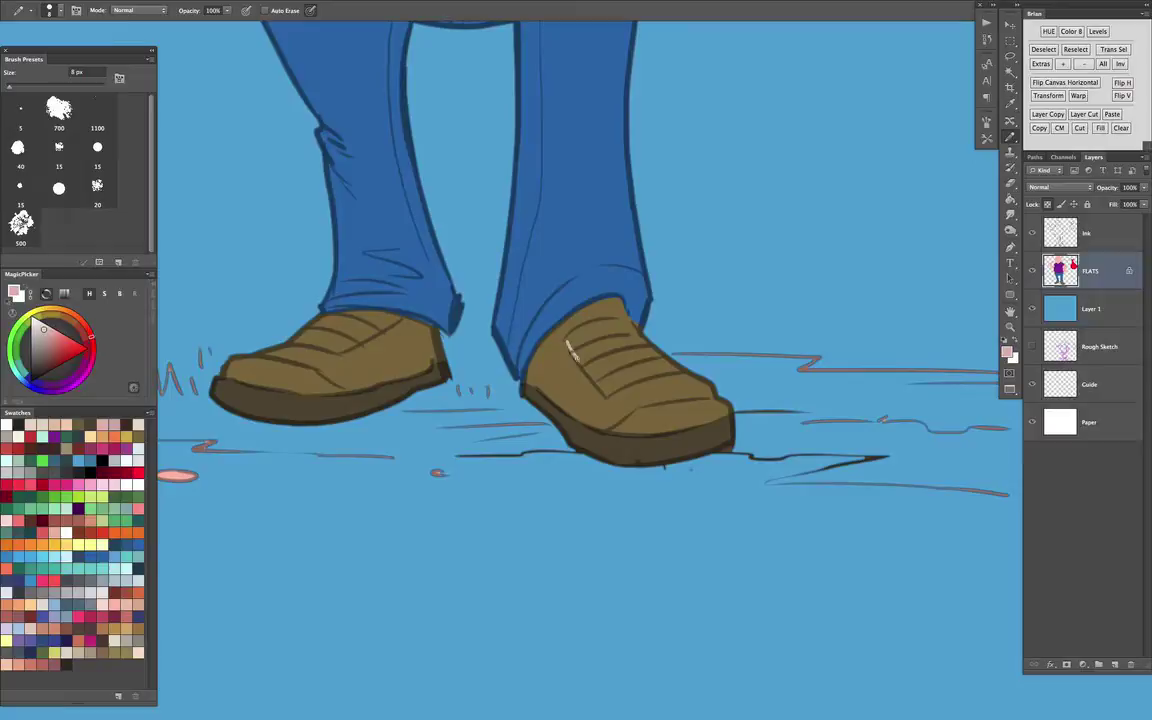
{"action": "mouse_move", "coordinate": [578, 361]}
{"action": "left_mouse_down"}
{"action": "mouse_move", "coordinate": [608, 396]}
{"action": "mouse_move", "coordinate": [639, 377]}
{"action": "mouse_move", "coordinate": [686, 371]}
{"action": "left_mouse_up"}
{"action": "left_click_drag", "start_coordinate": [612, 322], "coordinate": [634, 311]}
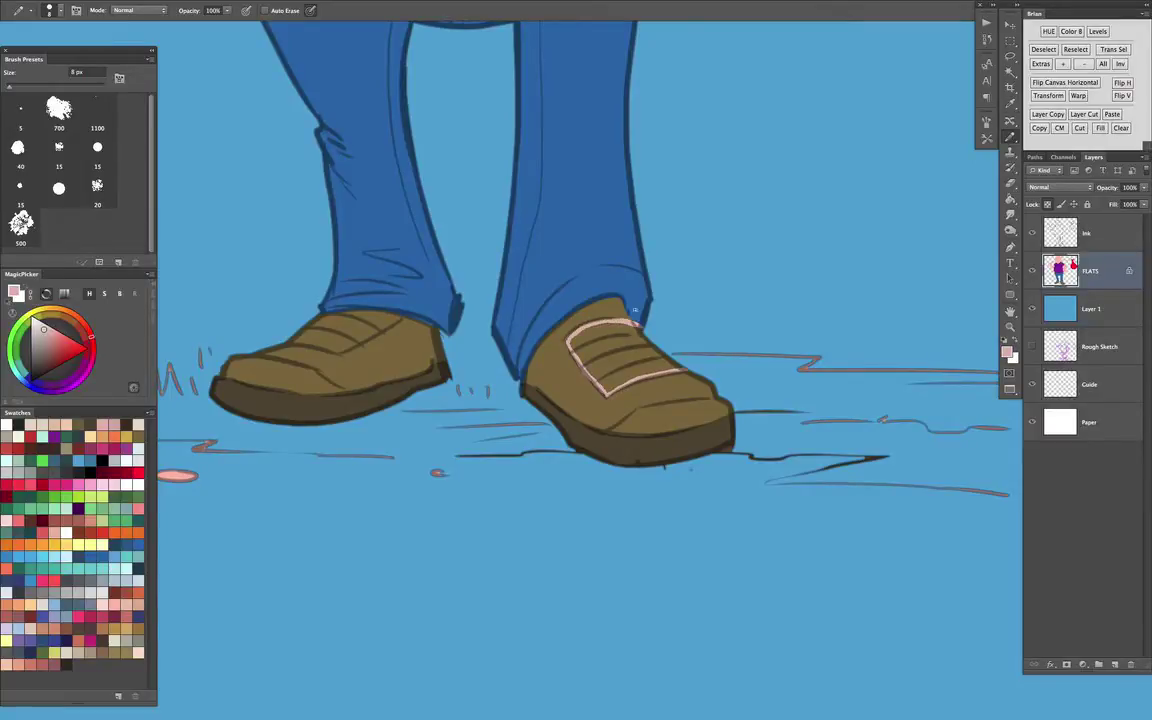
{"action": "key", "text": "g"}
{"action": "left_click", "coordinate": [612, 362]}
Outline the laced tongue area of the other shoe in light pink and fill it
{"action": "key", "text": "b"}
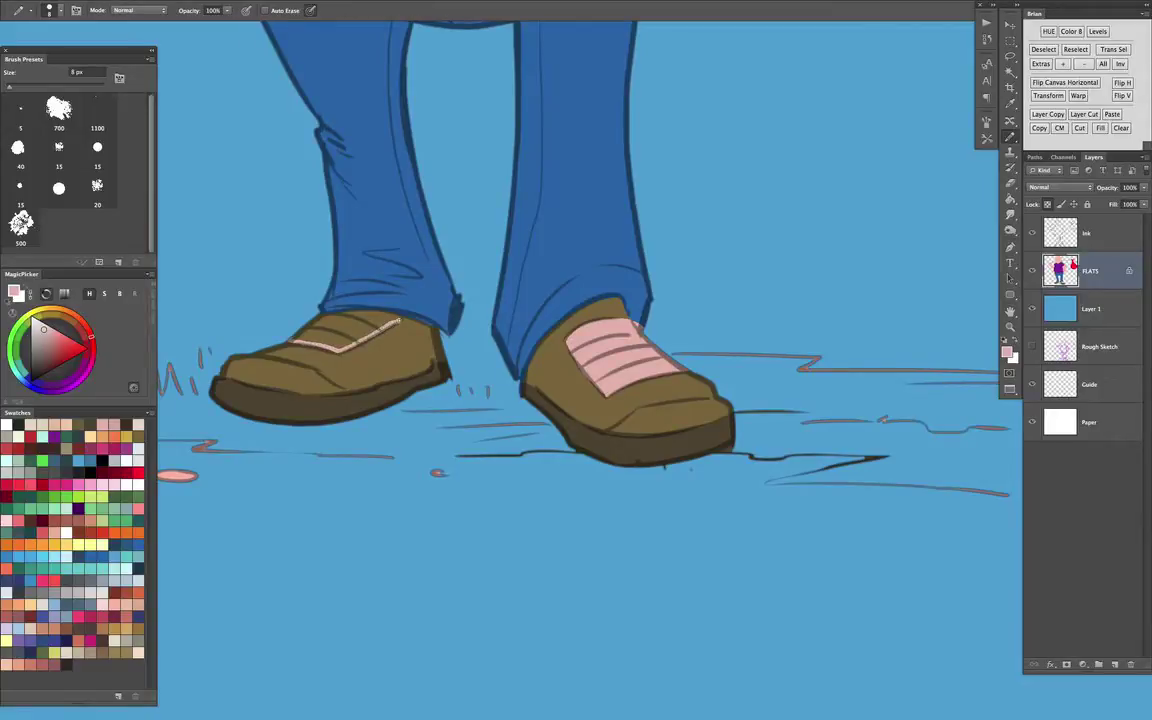
{"action": "left_click_drag", "start_coordinate": [379, 313], "coordinate": [316, 318]}
{"action": "key", "text": "g"}
{"action": "left_click", "coordinate": [357, 330]}
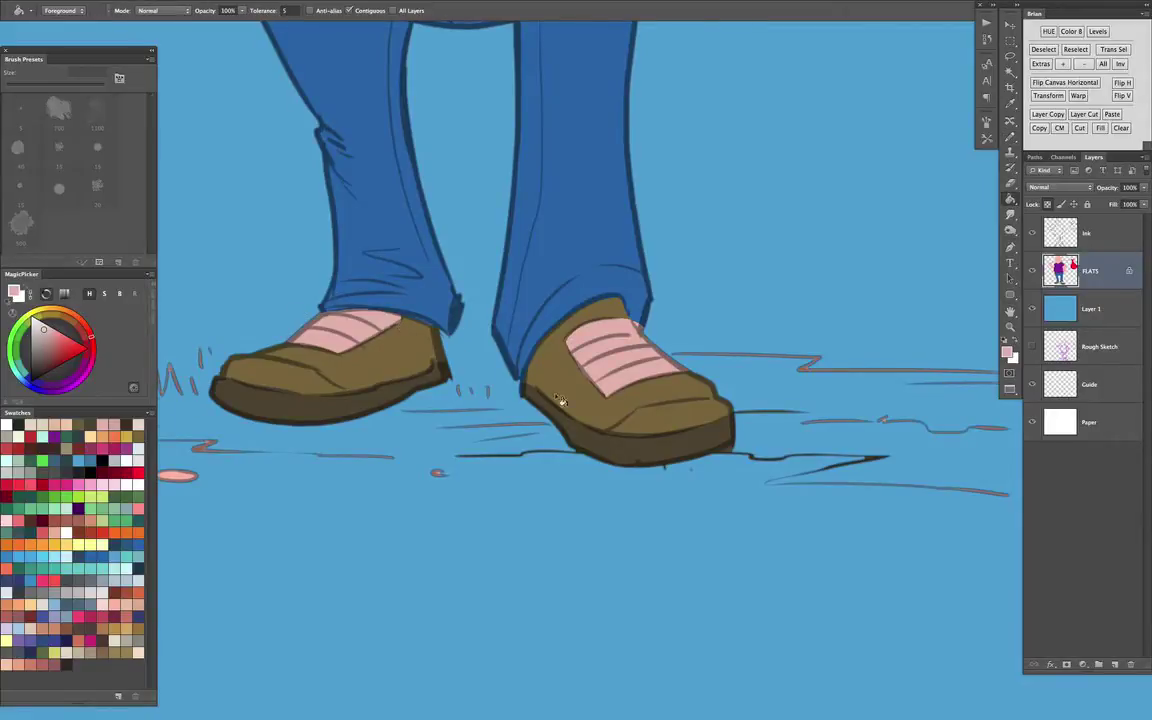
Choose light blue and paint the crocodile logo on the shirt's chest with the 8 px Pencil
{"action": "key", "text": "super+minus"}
{"action": "mouse_move", "coordinate": [674, 290]}
{"action": "left_mouse_down"}
{"action": "mouse_move", "coordinate": [676, 386]}
{"action": "mouse_move", "coordinate": [727, 530]}
{"action": "left_mouse_up"}
{"action": "key", "text": "super+plus"}
{"action": "key", "text": "super+plus"}
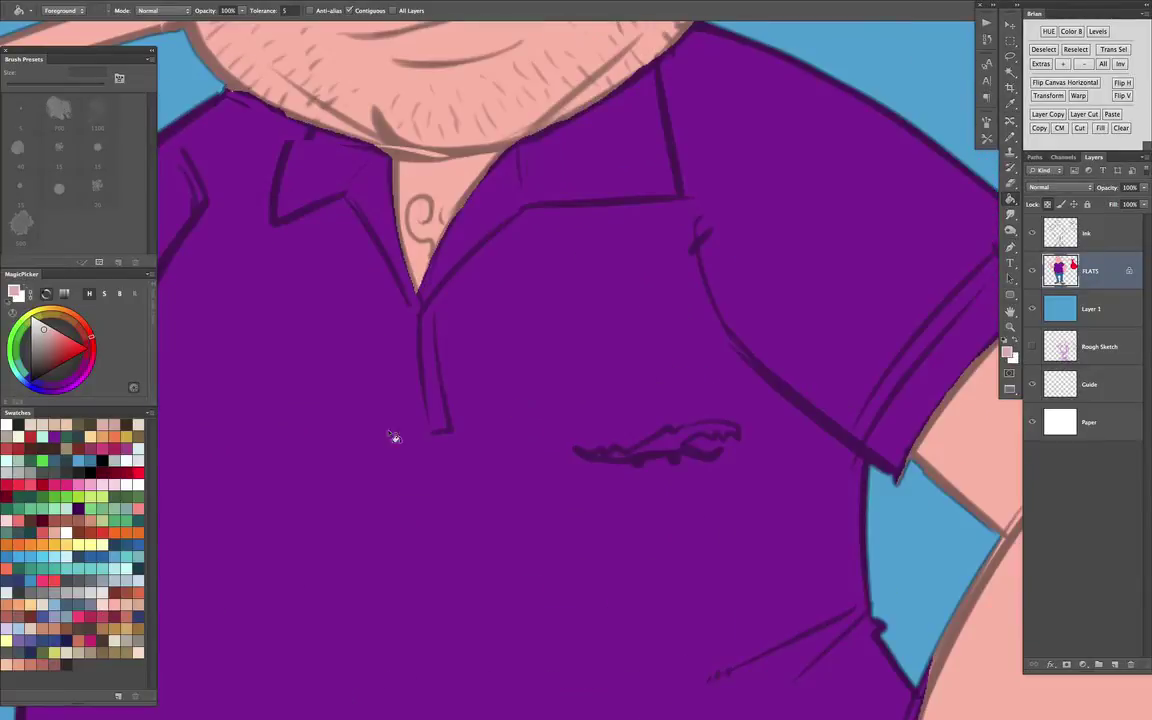
{"action": "left_click", "coordinate": [88, 452]}
{"action": "key", "text": "b"}
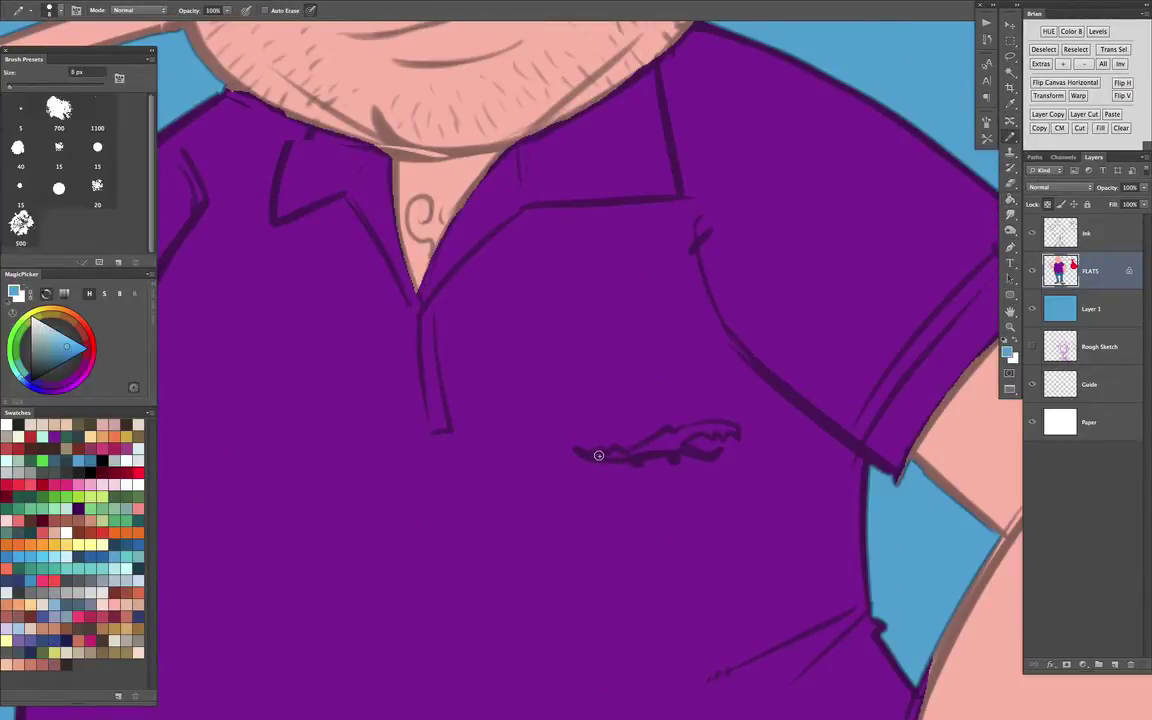
{"action": "mouse_move", "coordinate": [599, 455]}
{"action": "left_mouse_down"}
{"action": "mouse_move", "coordinate": [726, 427]}
{"action": "mouse_move", "coordinate": [699, 426]}
{"action": "mouse_move", "coordinate": [643, 452]}
{"action": "left_mouse_up"}
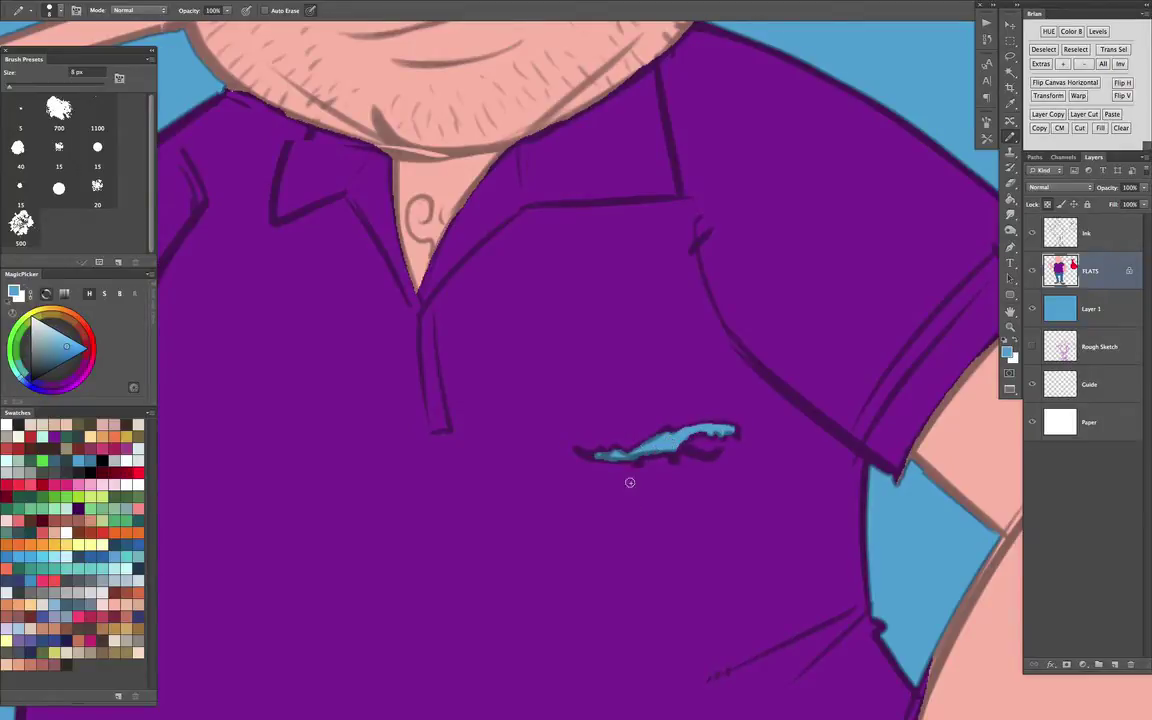
Paint the irises of both eyes light blue with a 7 px Pencil
{"action": "key", "text": "super+minus"}
{"action": "key", "text": "super+minus"}
{"action": "left_click_drag", "start_coordinate": [595, 337], "coordinate": [619, 481]}
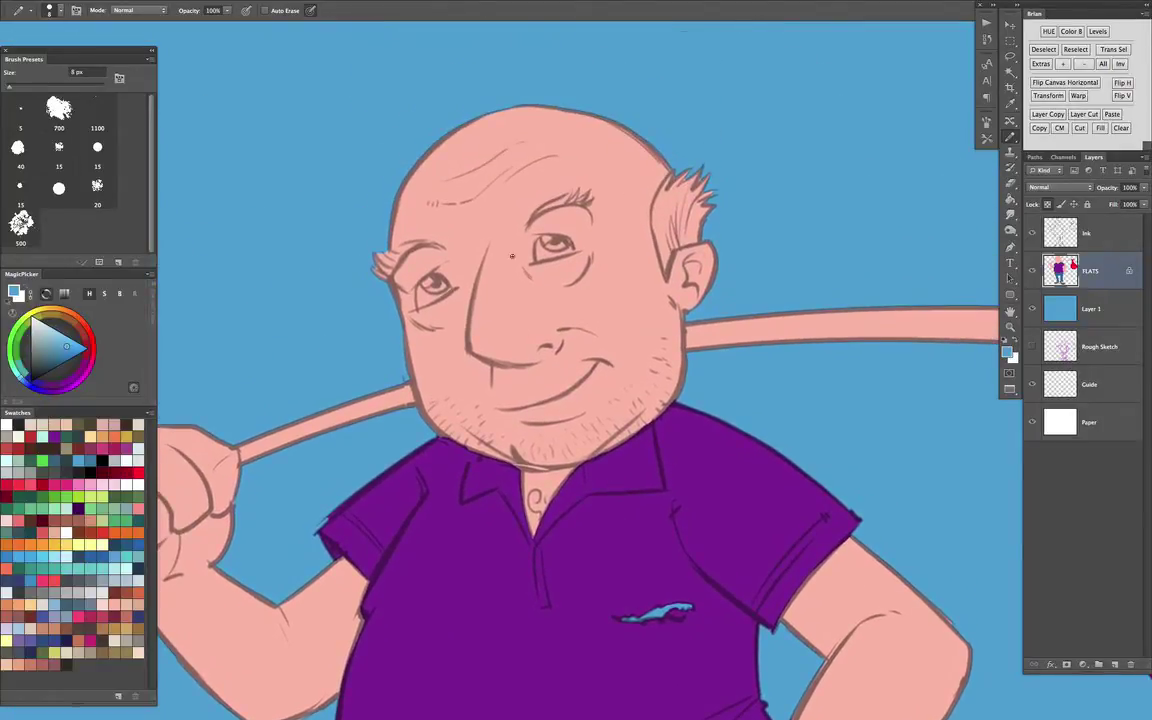
{"action": "key", "text": "ctrl+plus"}
{"action": "left_click_drag", "start_coordinate": [283, 208], "coordinate": [280, 185]}
{"action": "left_click_drag", "start_coordinate": [518, 121], "coordinate": [541, 124]}
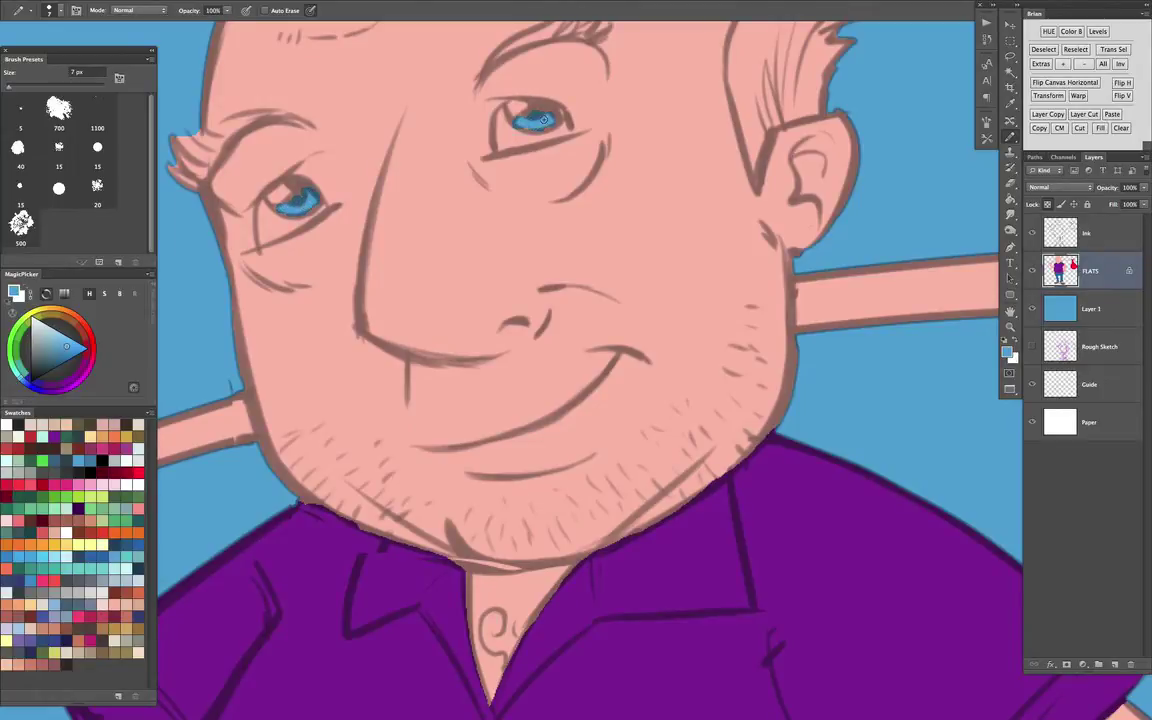
Choose white and paint a highlight at the upper edge of each iris
{"action": "left_click_drag", "start_coordinate": [70, 345], "coordinate": [31, 317]}
{"action": "mouse_move", "coordinate": [275, 199]}
{"action": "left_mouse_down"}
{"action": "mouse_move", "coordinate": [290, 190]}
{"action": "mouse_move", "coordinate": [276, 199]}
{"action": "left_mouse_up"}
{"action": "left_click_drag", "start_coordinate": [508, 109], "coordinate": [524, 102]}
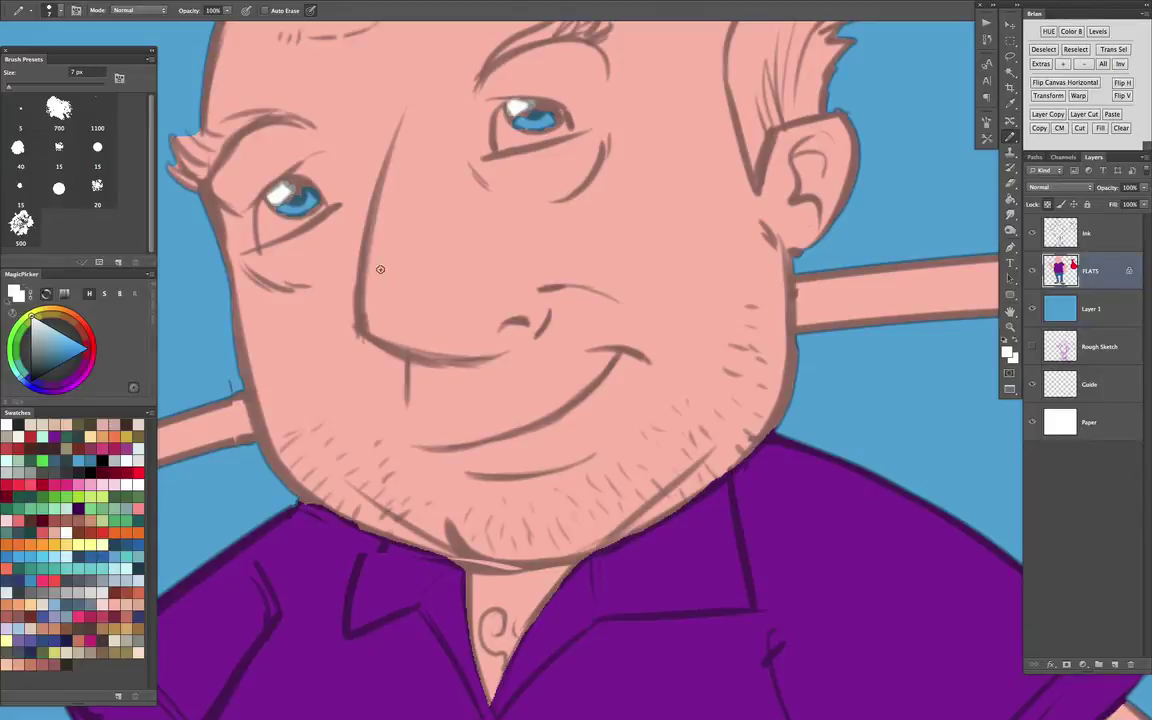
Sample the skin color, lighten it to a very pale pink and paint the whites of both eyes
{"action": "left_click", "coordinate": [360, 233], "text": "alt"}
{"action": "left_click", "coordinate": [36, 319]}
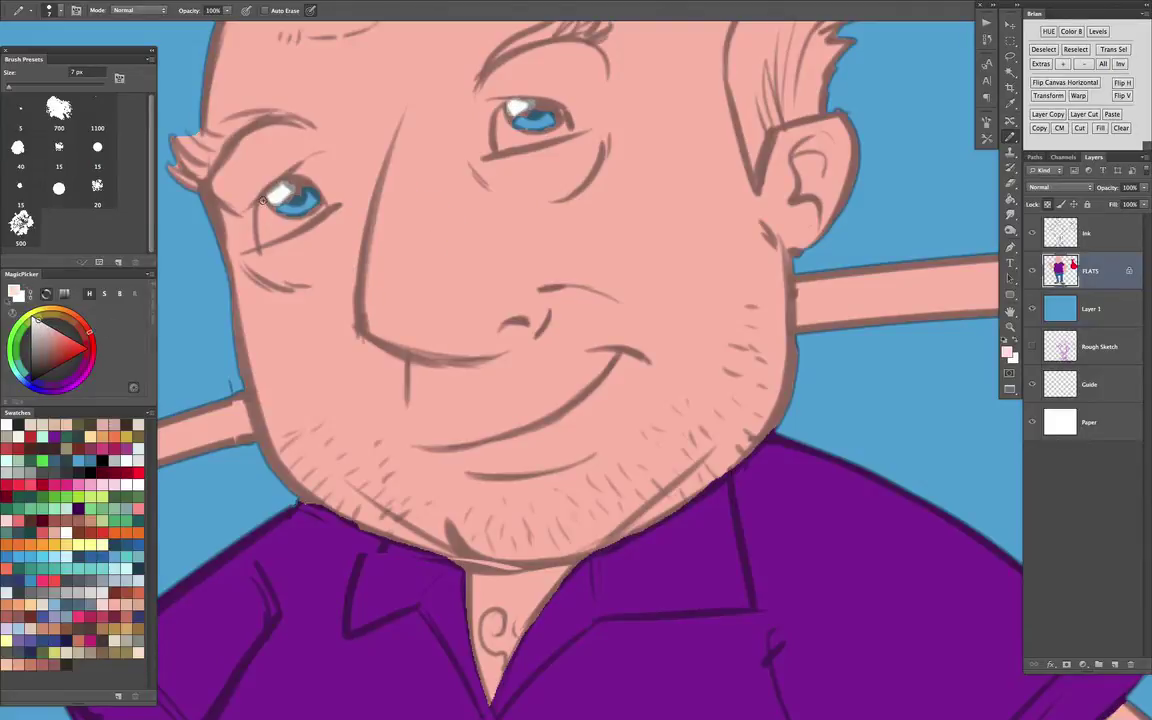
{"action": "mouse_move", "coordinate": [264, 207]}
{"action": "left_mouse_down"}
{"action": "mouse_move", "coordinate": [263, 239]}
{"action": "mouse_move", "coordinate": [267, 212]}
{"action": "mouse_move", "coordinate": [288, 223]}
{"action": "mouse_move", "coordinate": [267, 207]}
{"action": "mouse_move", "coordinate": [295, 219]}
{"action": "mouse_move", "coordinate": [321, 209]}
{"action": "mouse_move", "coordinate": [282, 228]}
{"action": "left_mouse_up"}
{"action": "mouse_move", "coordinate": [502, 110]}
{"action": "left_mouse_down"}
{"action": "mouse_move", "coordinate": [505, 135]}
{"action": "mouse_move", "coordinate": [564, 127]}
{"action": "left_mouse_up"}
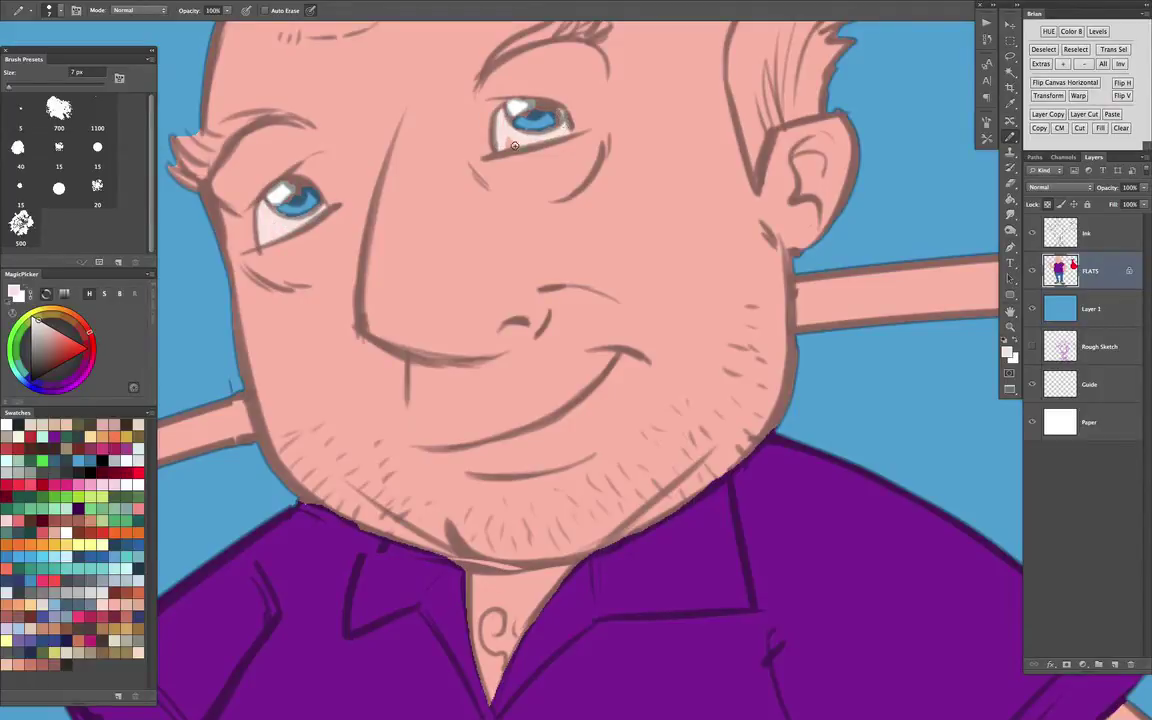
Choose dark reddish brown, trace the hair's border with the head and ear and fill the hair
{"action": "key", "text": "super+minus"}
{"action": "mouse_move", "coordinate": [660, 362]}
{"action": "left_mouse_down"}
{"action": "mouse_move", "coordinate": [673, 313]}
{"action": "mouse_move", "coordinate": [681, 355]}
{"action": "left_mouse_up"}
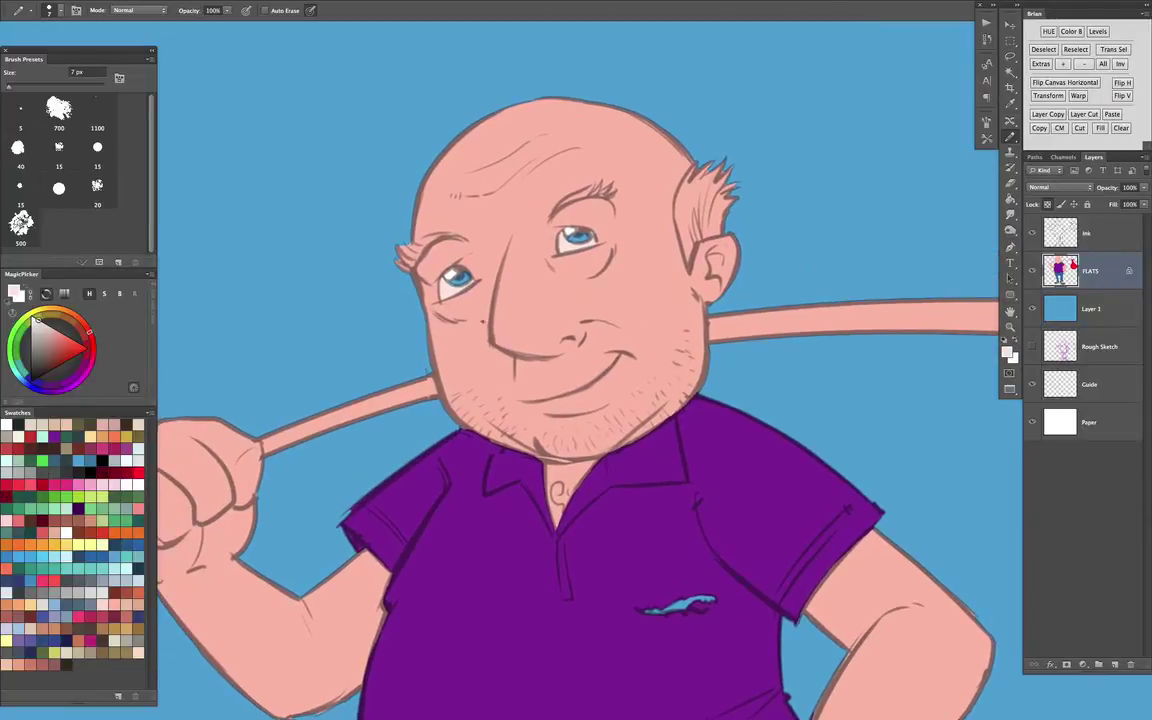
{"action": "left_click", "coordinate": [55, 471]}
{"action": "left_click_drag", "start_coordinate": [690, 249], "coordinate": [723, 232]}
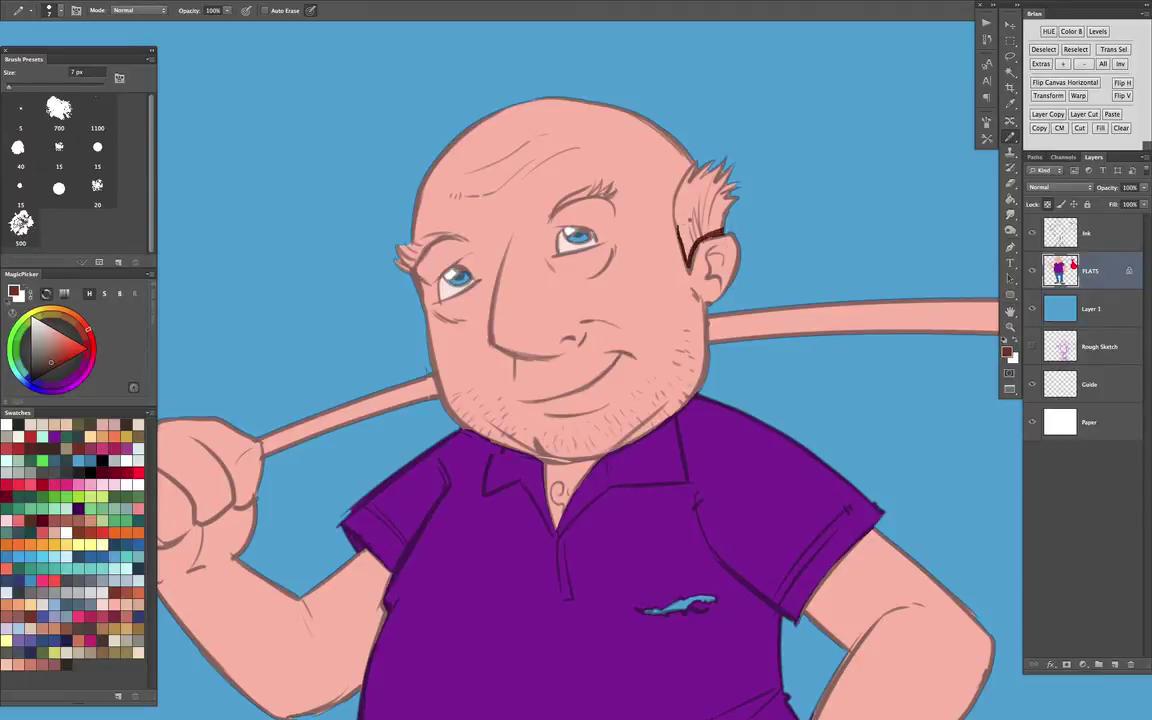
{"action": "key", "text": "g"}
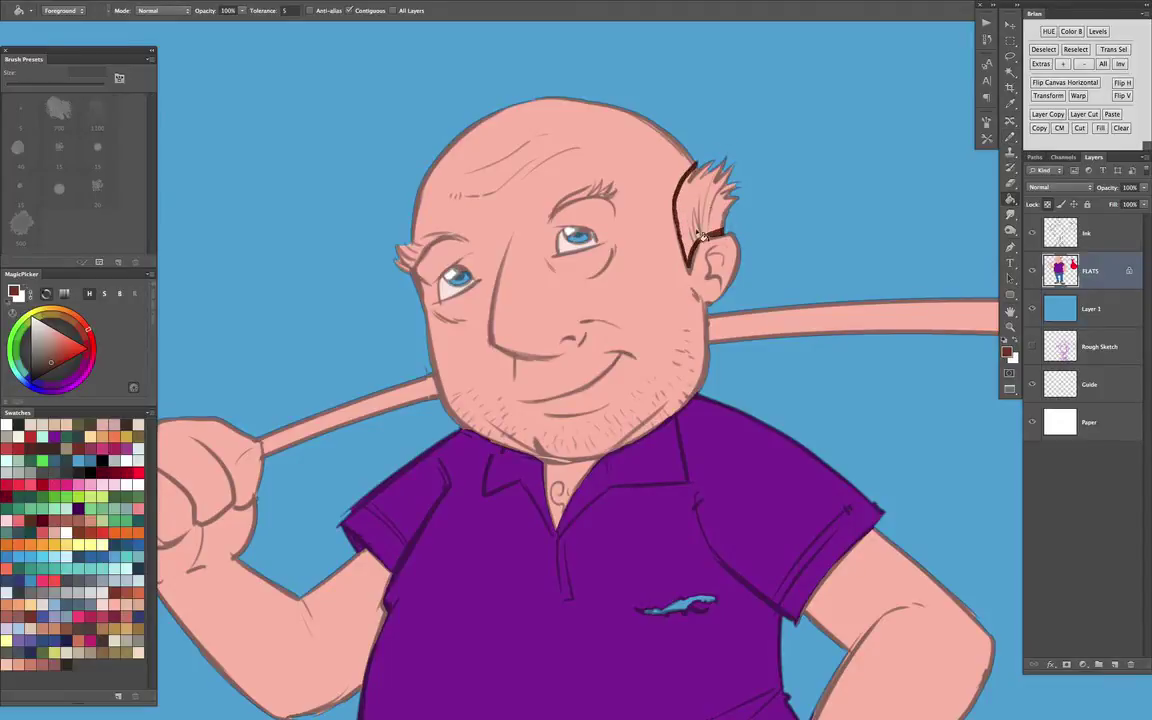
{"action": "left_click", "coordinate": [703, 203]}
Paint the eyebrow nearest the hair dark reddish brown with the 7 px Pencil
{"action": "key", "text": "b"}
{"action": "key", "text": "super+plus"}
{"action": "left_click_drag", "start_coordinate": [577, 158], "coordinate": [560, 341]}
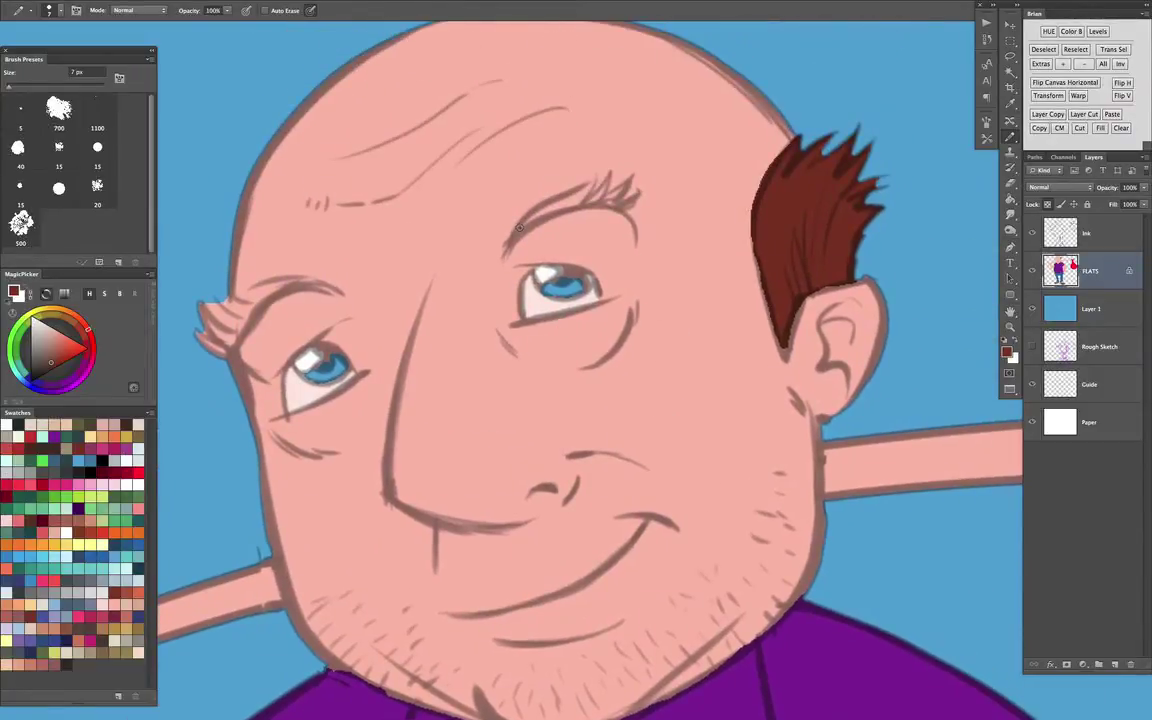
{"action": "mouse_move", "coordinate": [514, 243]}
{"action": "left_mouse_down"}
{"action": "mouse_move", "coordinate": [536, 216]}
{"action": "mouse_move", "coordinate": [609, 177]}
{"action": "mouse_move", "coordinate": [628, 182]}
{"action": "mouse_move", "coordinate": [632, 199]}
{"action": "mouse_move", "coordinate": [525, 220]}
{"action": "mouse_move", "coordinate": [560, 195]}
{"action": "mouse_move", "coordinate": [520, 180]}
{"action": "left_mouse_up"}
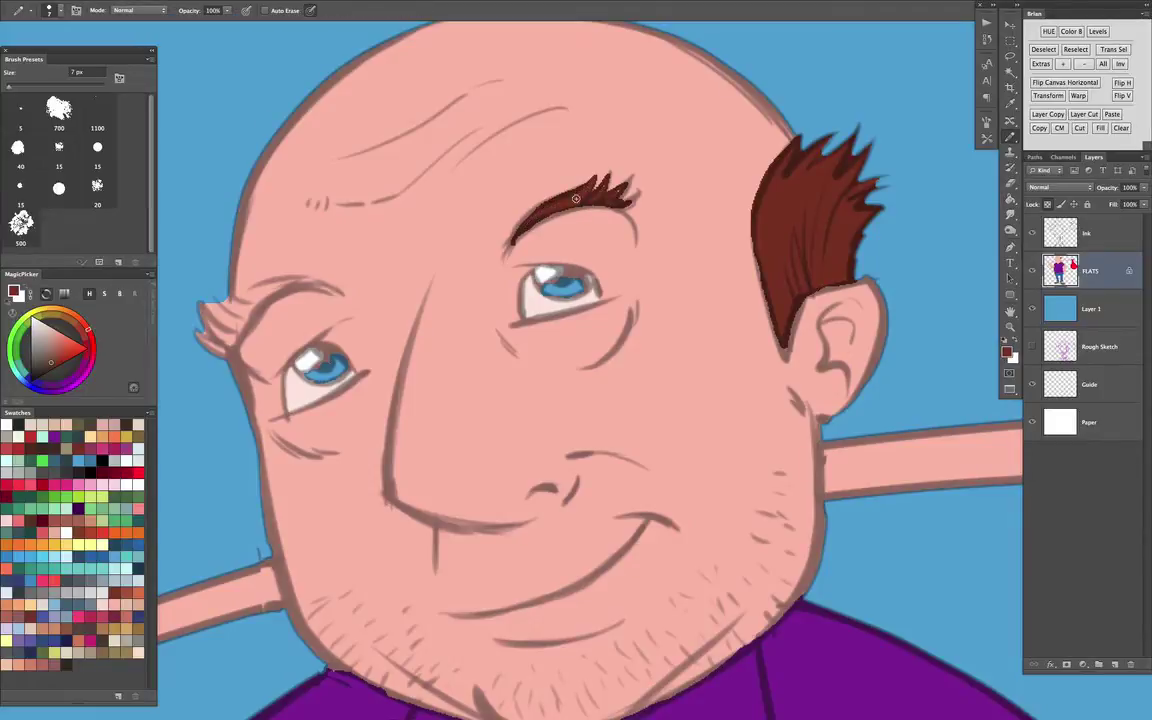
Trace the other eyebrow's border with the forehead in dark reddish brown and fill the eyebrow
{"action": "left_click_drag", "start_coordinate": [586, 245], "coordinate": [725, 175]}
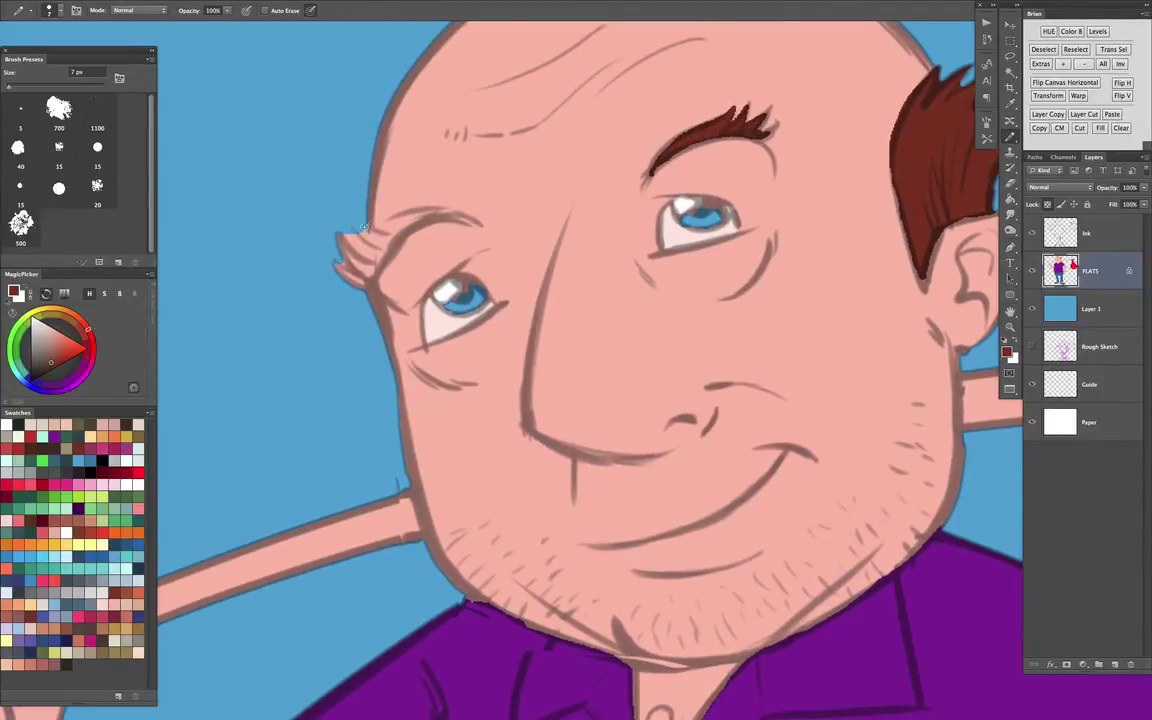
{"action": "mouse_move", "coordinate": [363, 228]}
{"action": "left_mouse_down"}
{"action": "mouse_move", "coordinate": [468, 218]}
{"action": "mouse_move", "coordinate": [440, 215]}
{"action": "mouse_move", "coordinate": [352, 296]}
{"action": "left_mouse_up"}
{"action": "key", "text": "g"}
{"action": "left_click", "coordinate": [374, 262]}
{"action": "key", "text": "b"}
Choose a lighter reddish brown, trace the stick's borders with the fist and fill the stick's end below the hand
{"action": "key", "text": "super+minus"}
{"action": "key", "text": "super+minus"}
{"action": "key", "text": "super+minus"}
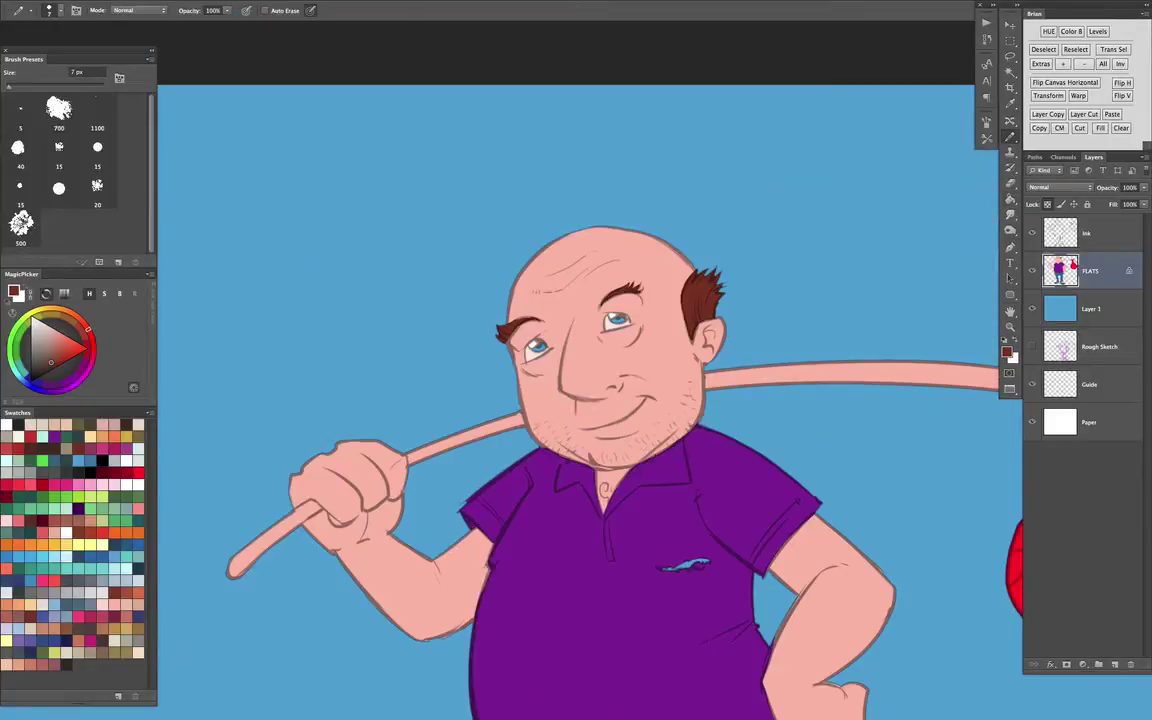
{"action": "scroll", "coordinate": [629, 412], "scroll_direction": "down", "scroll_amount": 4}
{"action": "scroll", "coordinate": [629, 412], "scroll_direction": "right", "scroll_amount": 1}
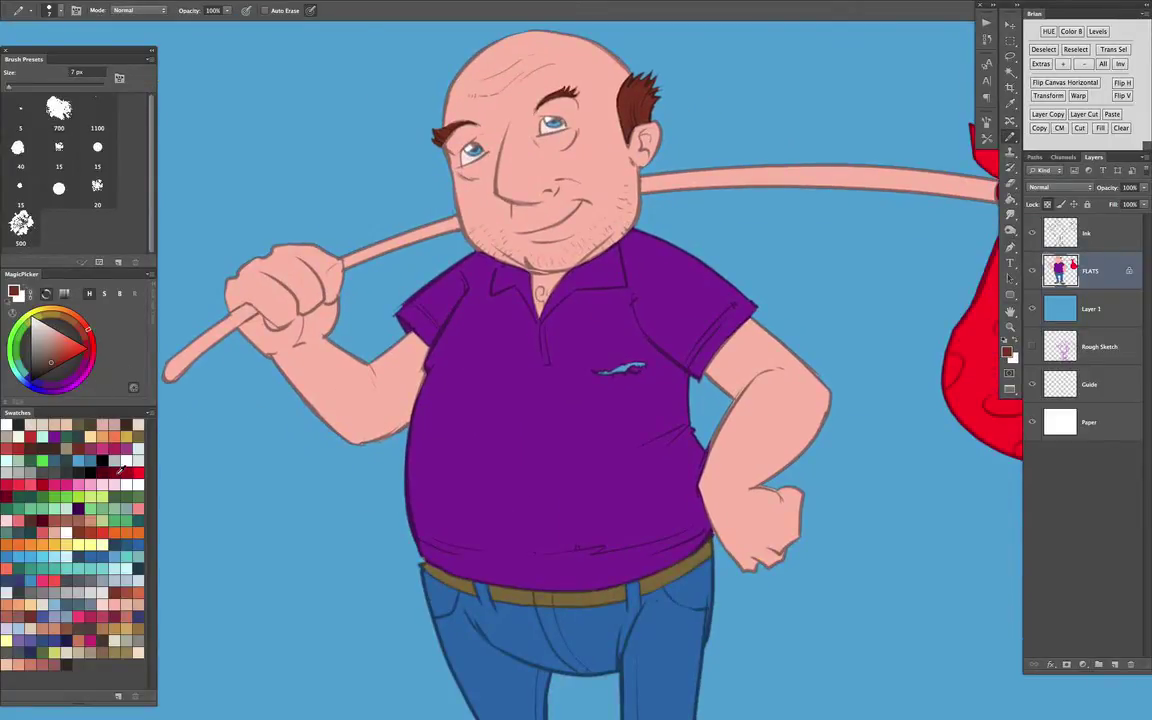
{"action": "scroll", "coordinate": [537, 296], "scroll_direction": "left", "scroll_amount": 2}
{"action": "scroll", "coordinate": [537, 296], "scroll_direction": "down", "scroll_amount": 1}
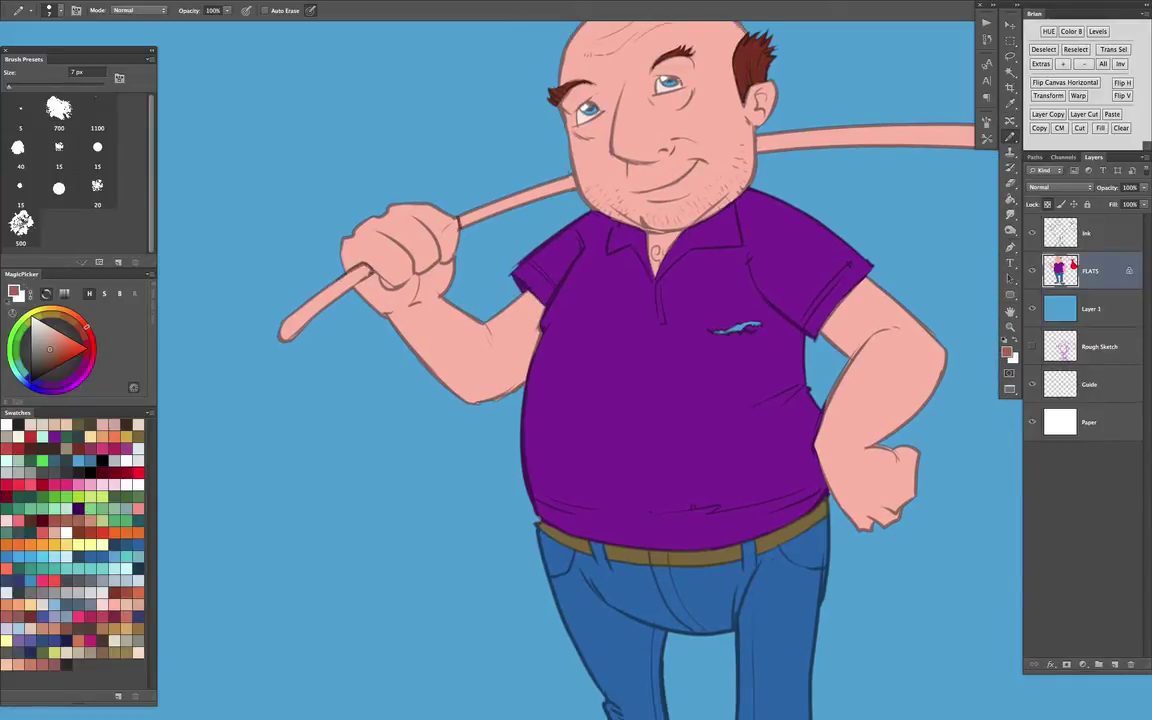
{"action": "key", "text": "g"}
{"action": "left_click", "coordinate": [334, 298]}
{"action": "key", "text": "b"}
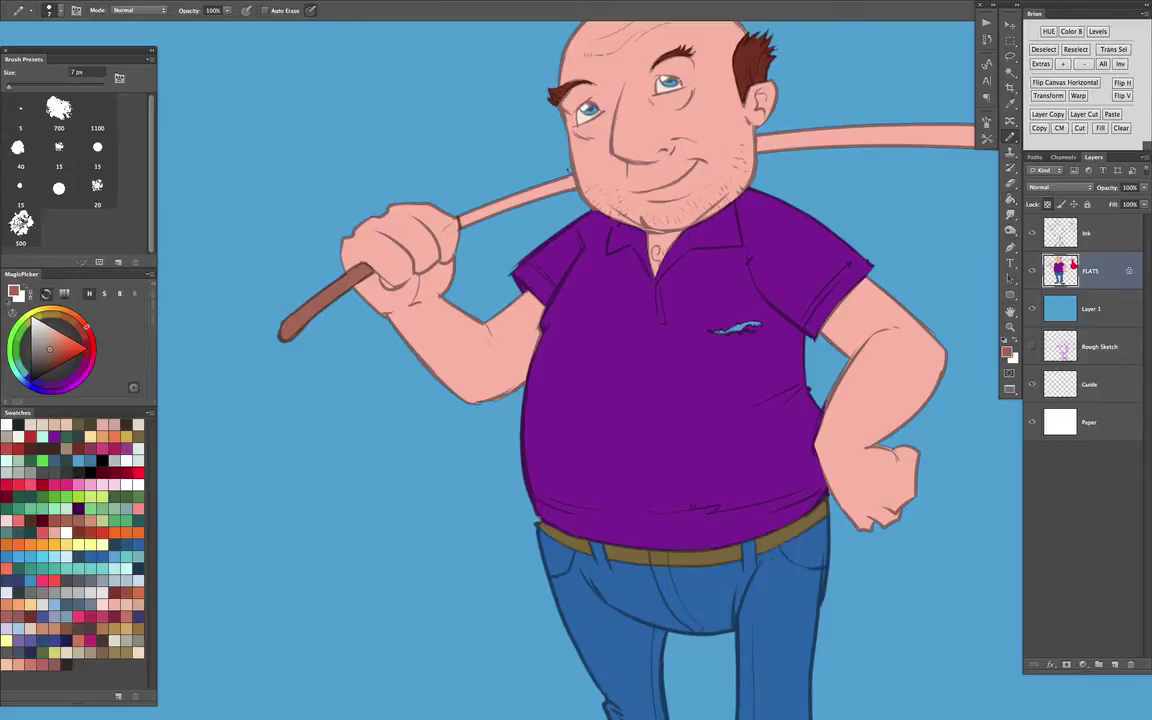
Trace the stick's borders with the head in reddish brown and fill its remaining sections up to the tip beyond the bindle
{"action": "left_click_drag", "start_coordinate": [677, 234], "coordinate": [422, 361]}
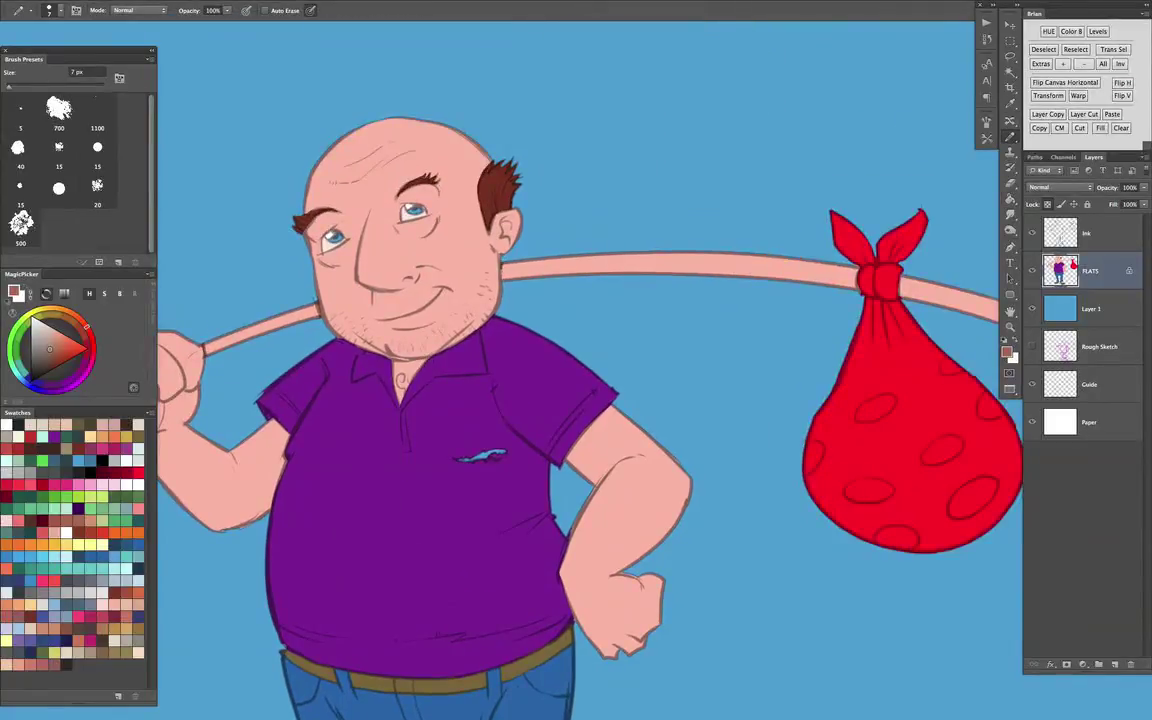
{"action": "key", "text": "g"}
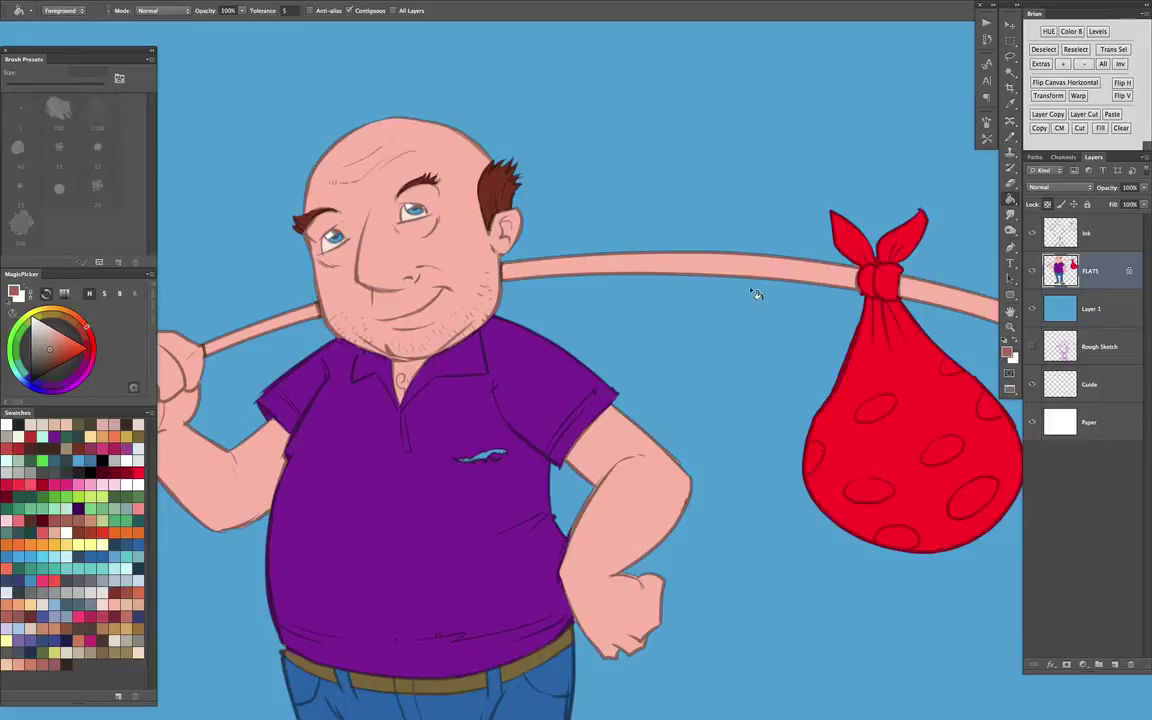
{"action": "left_click", "coordinate": [712, 267]}
{"action": "left_click_drag", "start_coordinate": [645, 310], "coordinate": [782, 288]}
{"action": "left_click", "coordinate": [432, 298]}
{"action": "left_click_drag", "start_coordinate": [772, 344], "coordinate": [768, 343]}
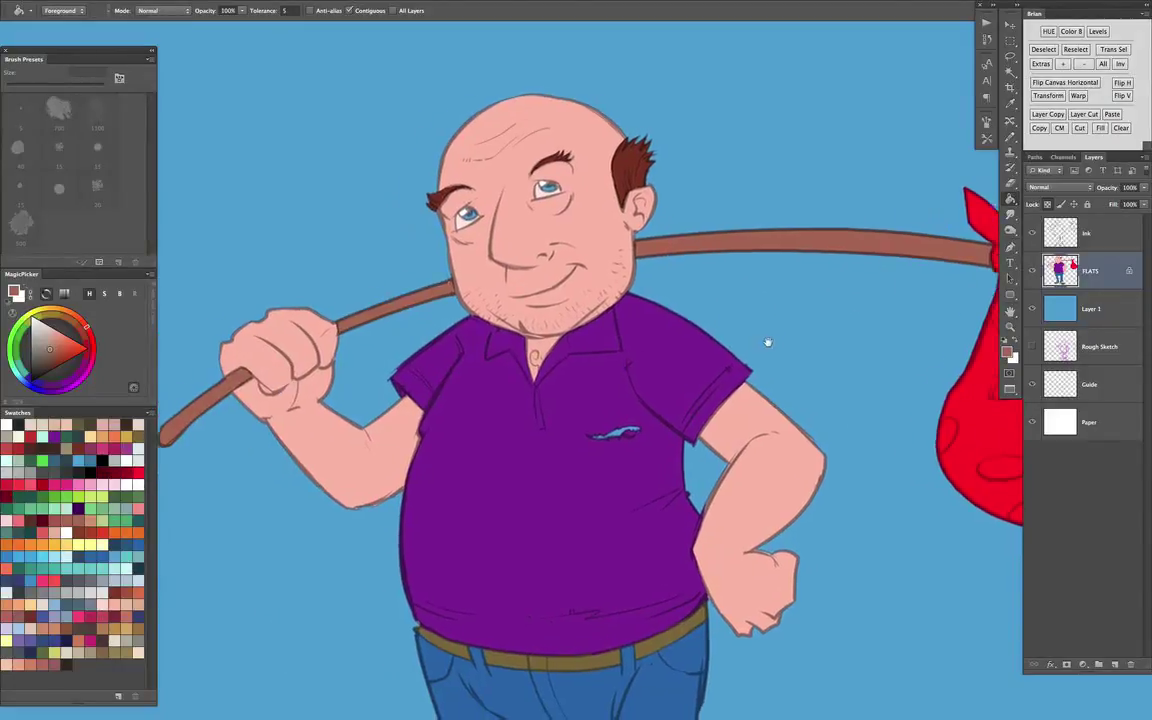
{"action": "scroll", "coordinate": [767, 342], "scroll_direction": "right", "scroll_amount": 5}
{"action": "left_click", "coordinate": [685, 262]}
{"action": "key", "text": "super+minus"}
{"action": "key", "text": "super+minus"}
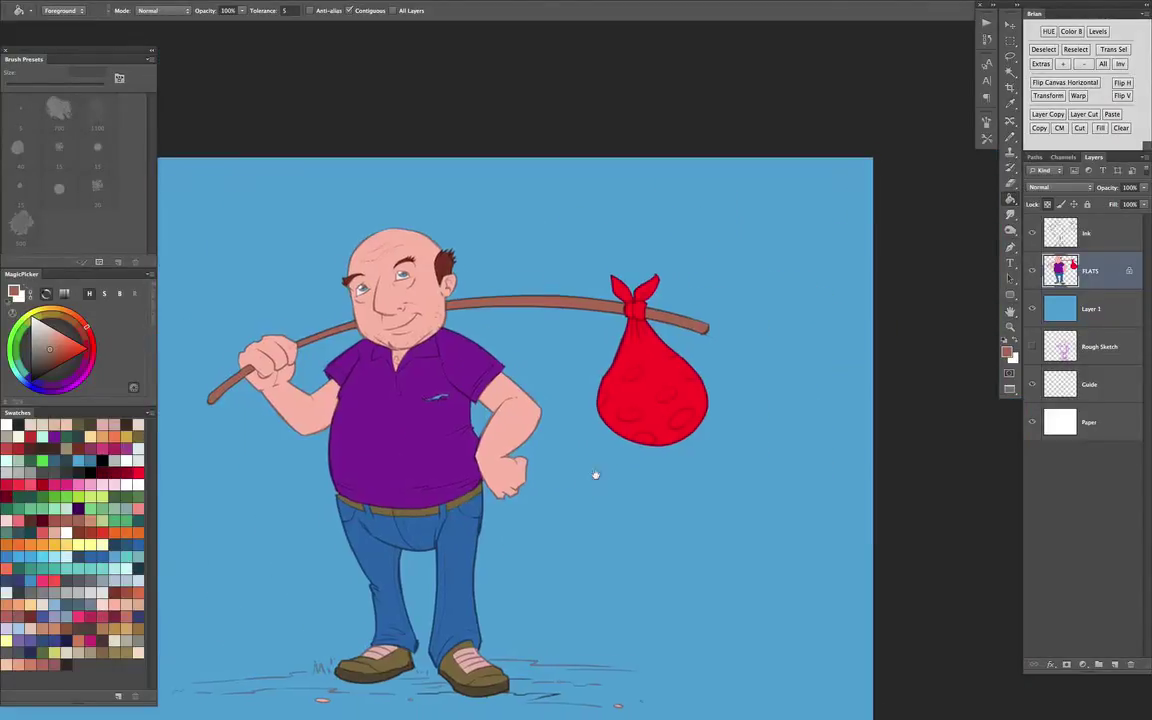
On Layer 1, lasso the ground area below a gently wavy horizon behind the man's feet, fill it with green and deselect
{"action": "left_click_drag", "start_coordinate": [594, 473], "coordinate": [735, 329]}
{"action": "scroll", "coordinate": [699, 499], "scroll_direction": "down", "scroll_amount": 3}
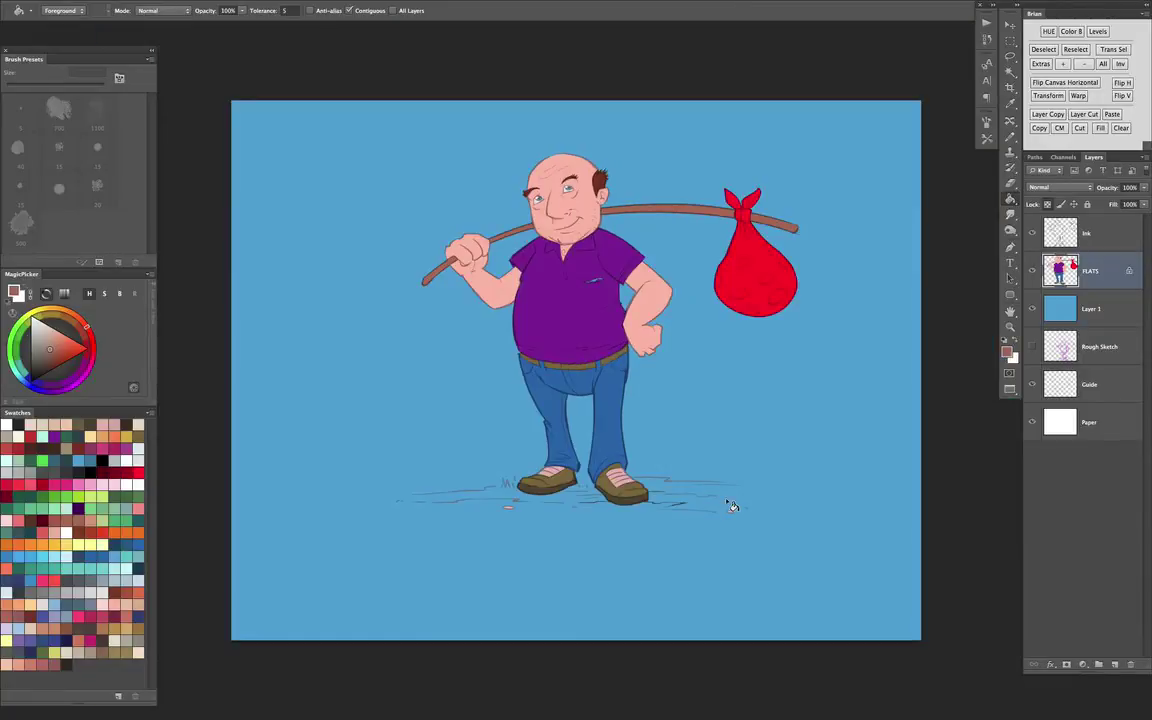
{"action": "scroll", "coordinate": [728, 491], "scroll_direction": "up", "scroll_amount": 3}
{"action": "scroll", "coordinate": [717, 357], "scroll_direction": "down", "scroll_amount": 1}
{"action": "left_click", "coordinate": [1075, 306]}
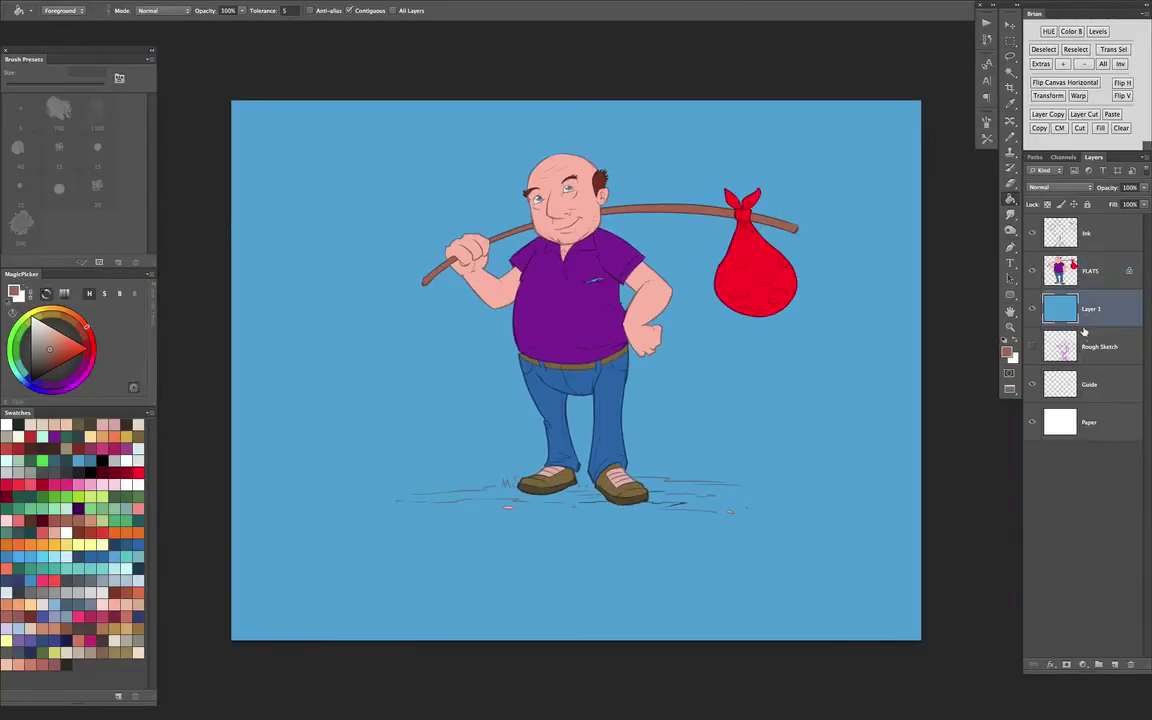
{"action": "scroll", "coordinate": [843, 396], "scroll_direction": "down", "scroll_amount": 2}
{"action": "scroll", "coordinate": [843, 396], "scroll_direction": "left", "scroll_amount": 1}
{"action": "key", "text": "l"}
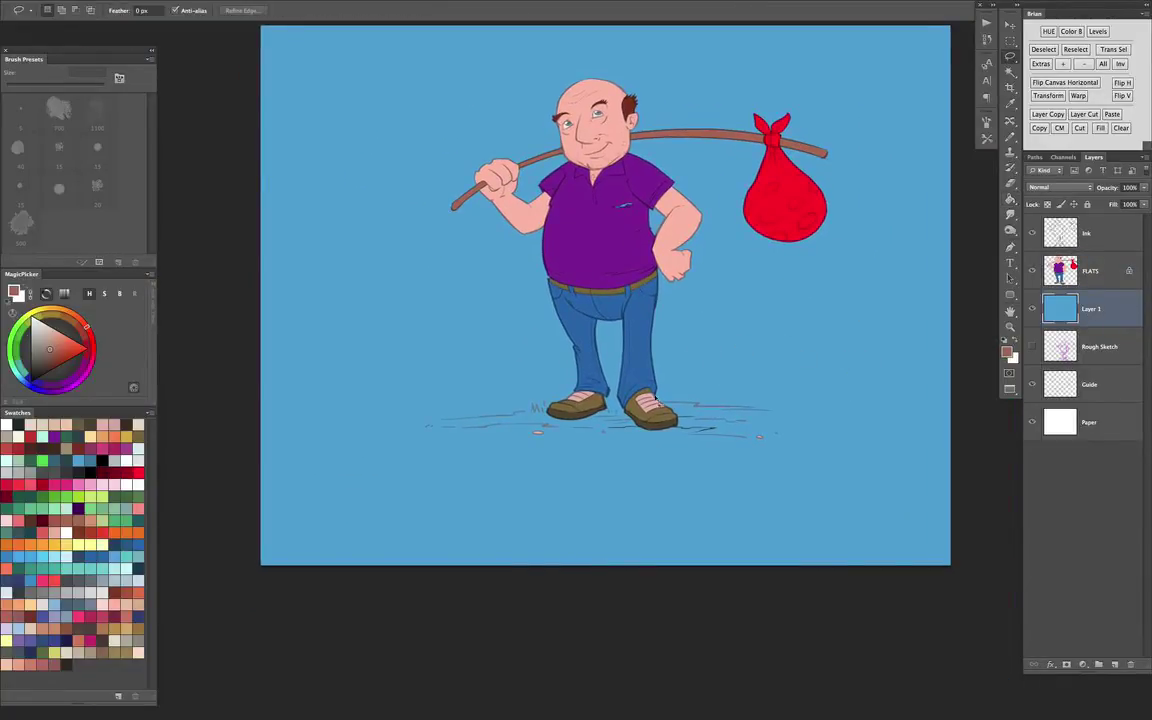
{"action": "scroll", "coordinate": [779, 375], "scroll_direction": "down", "scroll_amount": 2}
{"action": "scroll", "coordinate": [779, 375], "scroll_direction": "left", "scroll_amount": 1}
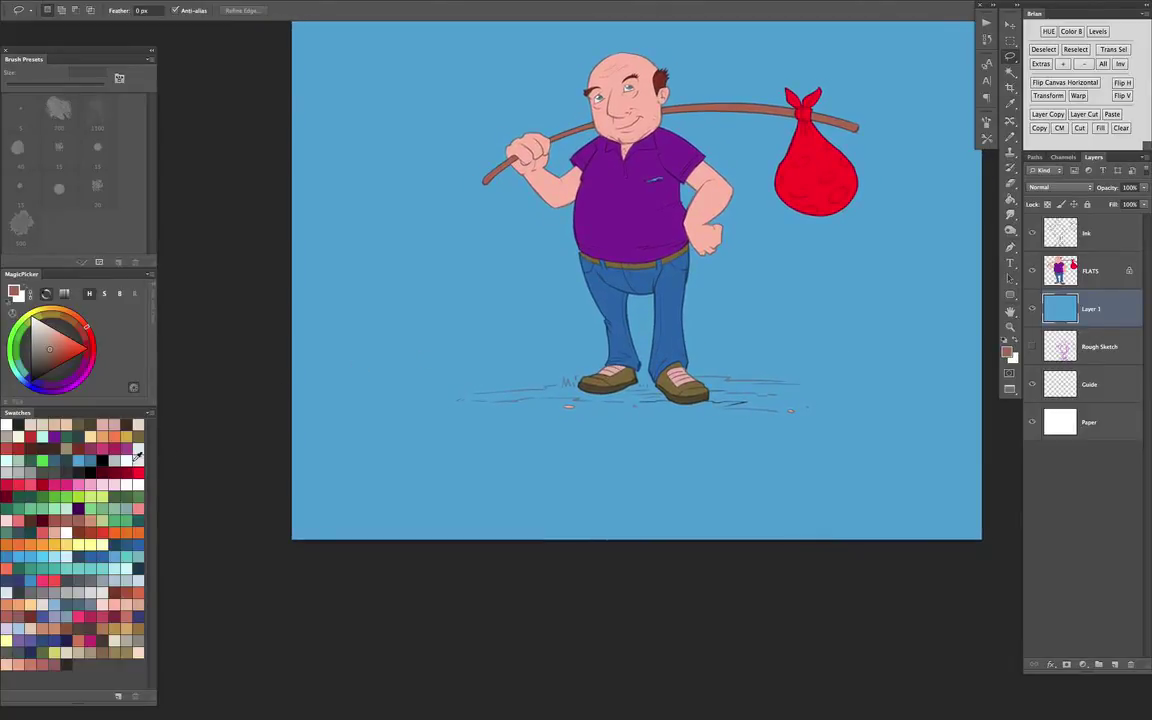
{"action": "left_click", "coordinate": [61, 491]}
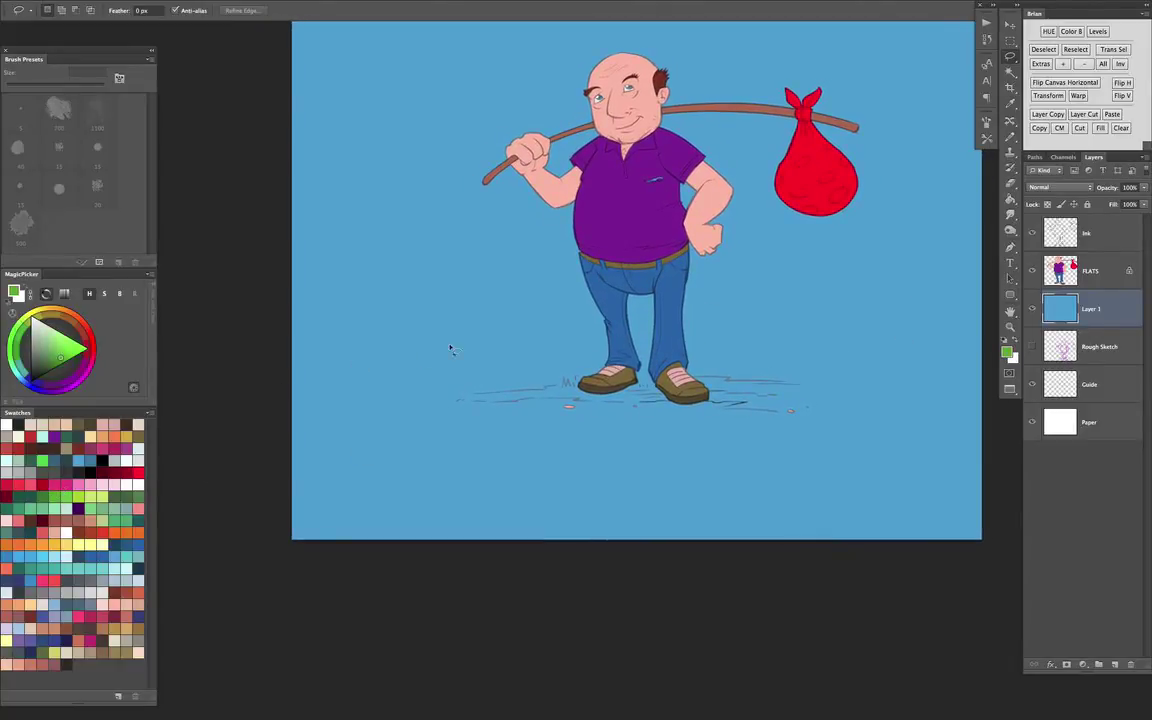
{"action": "left_click_drag", "start_coordinate": [308, 372], "coordinate": [378, 375]}
{"action": "mouse_move", "coordinate": [1054, 392]}
{"action": "left_mouse_down"}
{"action": "mouse_move", "coordinate": [1046, 550]}
{"action": "mouse_move", "coordinate": [567, 608]}
{"action": "mouse_move", "coordinate": [139, 618]}
{"action": "left_mouse_up"}
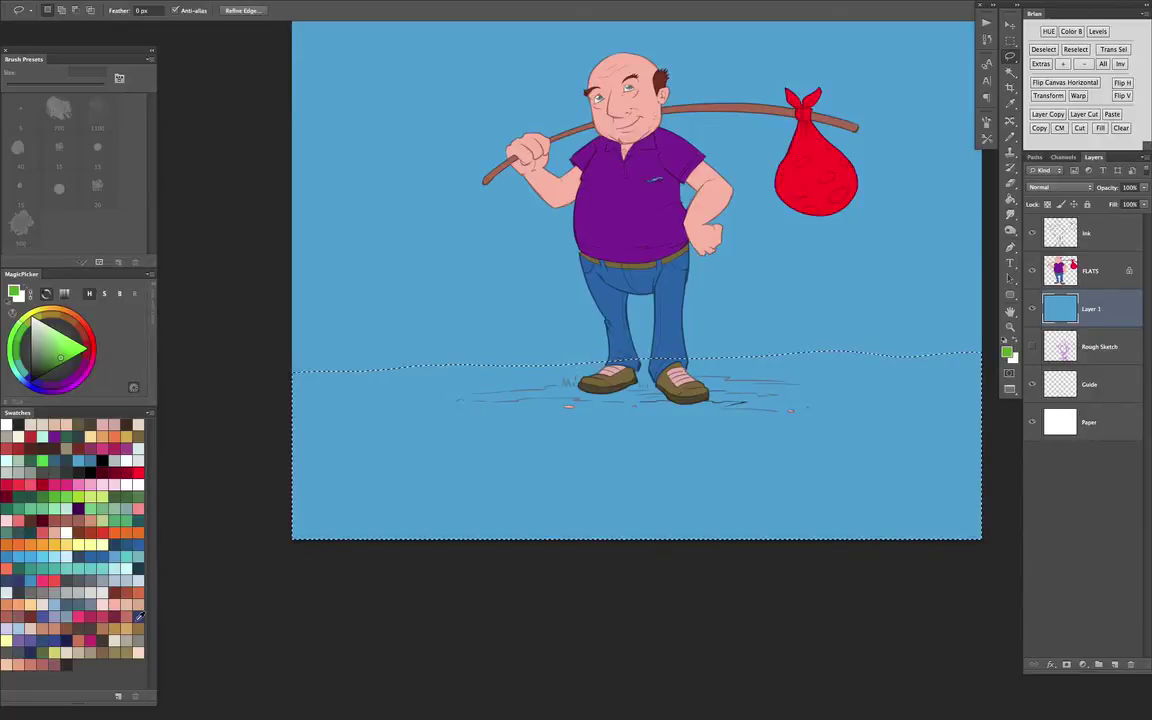
{"action": "key", "text": "alt+BackSpace"}
{"action": "key", "text": "ctrl+d"}
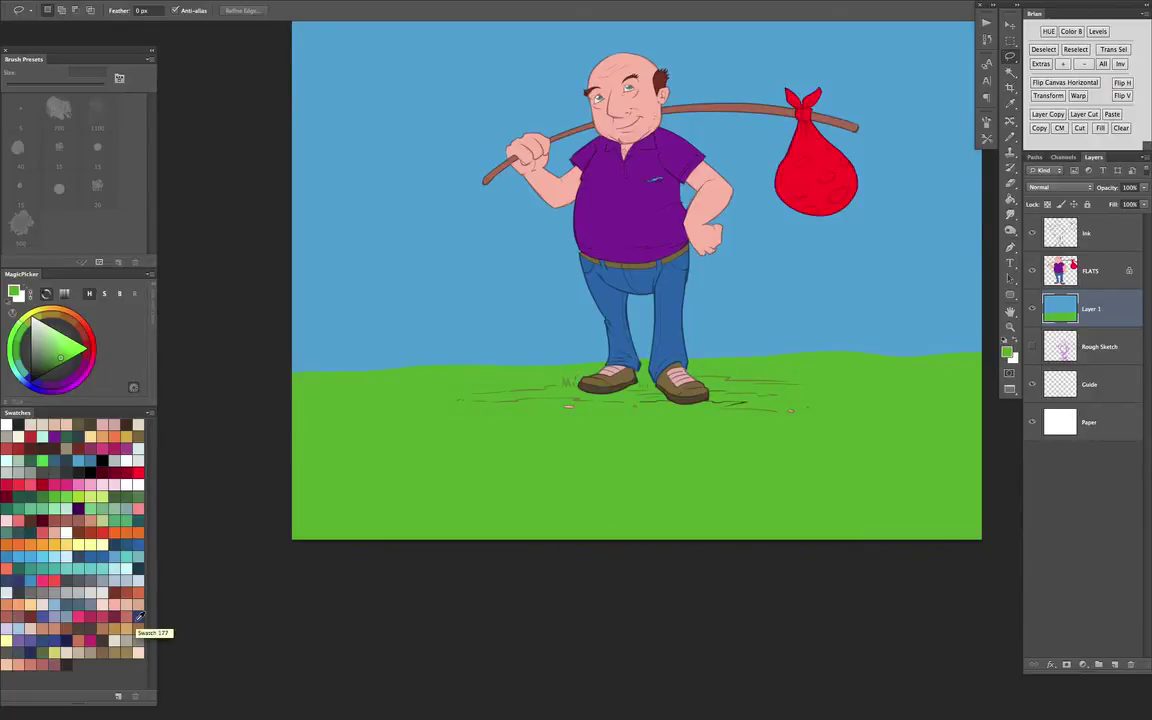
Raise the Ink layer's opacity to 100%
{"action": "left_click_drag", "start_coordinate": [867, 440], "coordinate": [799, 465]}
{"action": "key", "text": "ctrl+plus"}
{"action": "left_click", "coordinate": [1070, 268]}
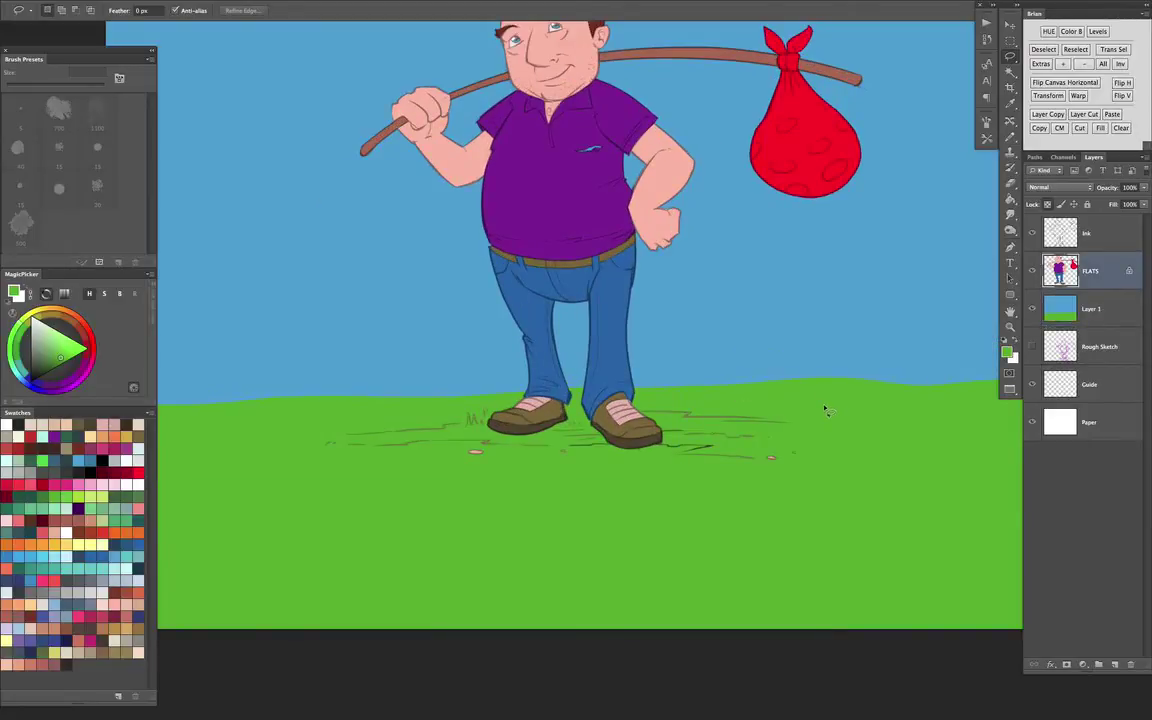
{"action": "key", "text": "alt+bracketright"}
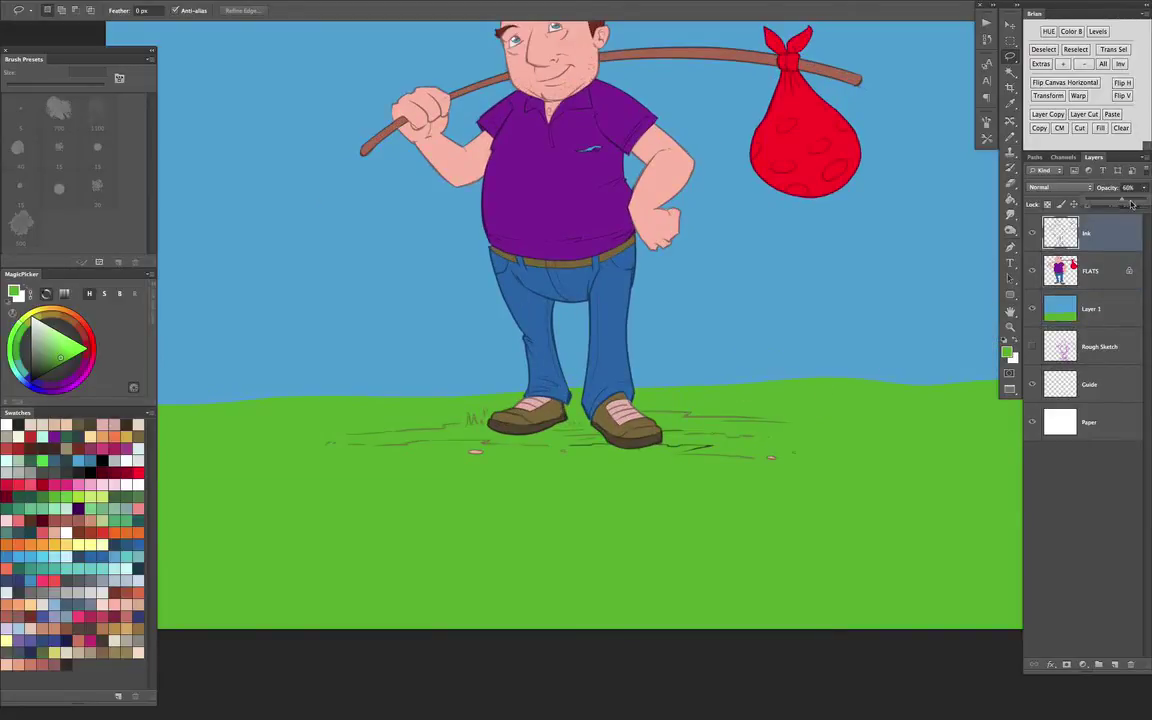
{"action": "key", "text": "ctrl+minus"}
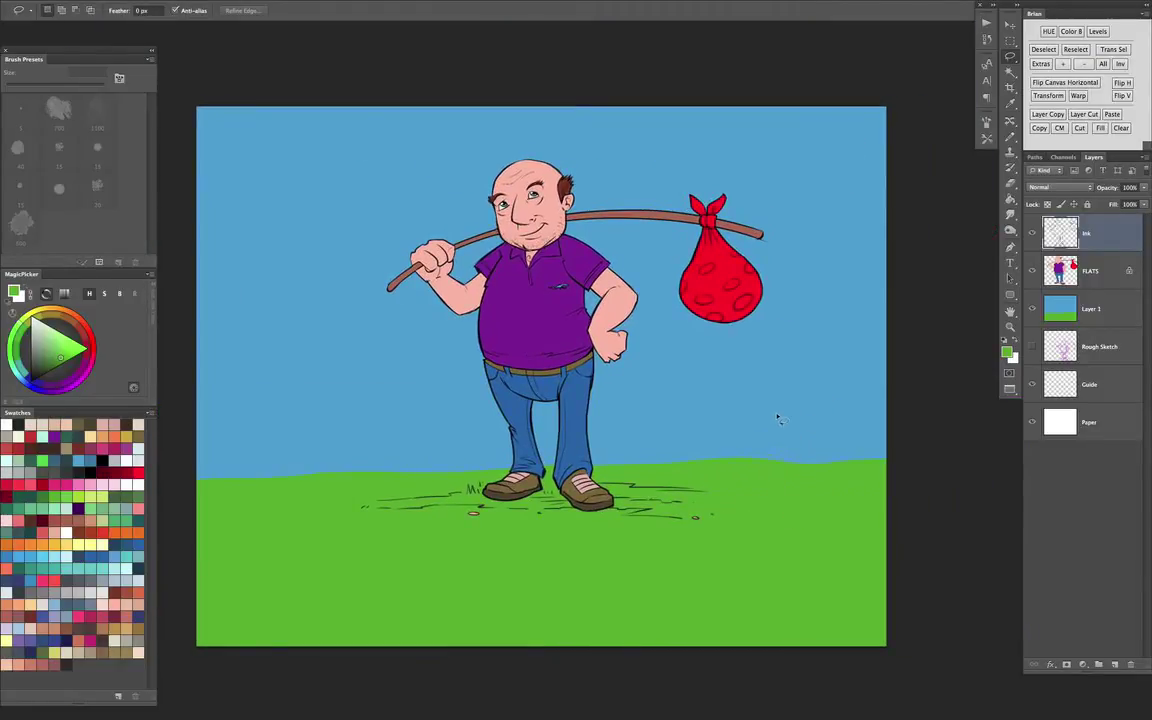
{"action": "key", "text": "ctrl+plus"}
{"action": "key", "text": "ctrl+plus"}
{"action": "left_click_drag", "start_coordinate": [782, 348], "coordinate": [575, 510]}
{"action": "key", "text": "w"}
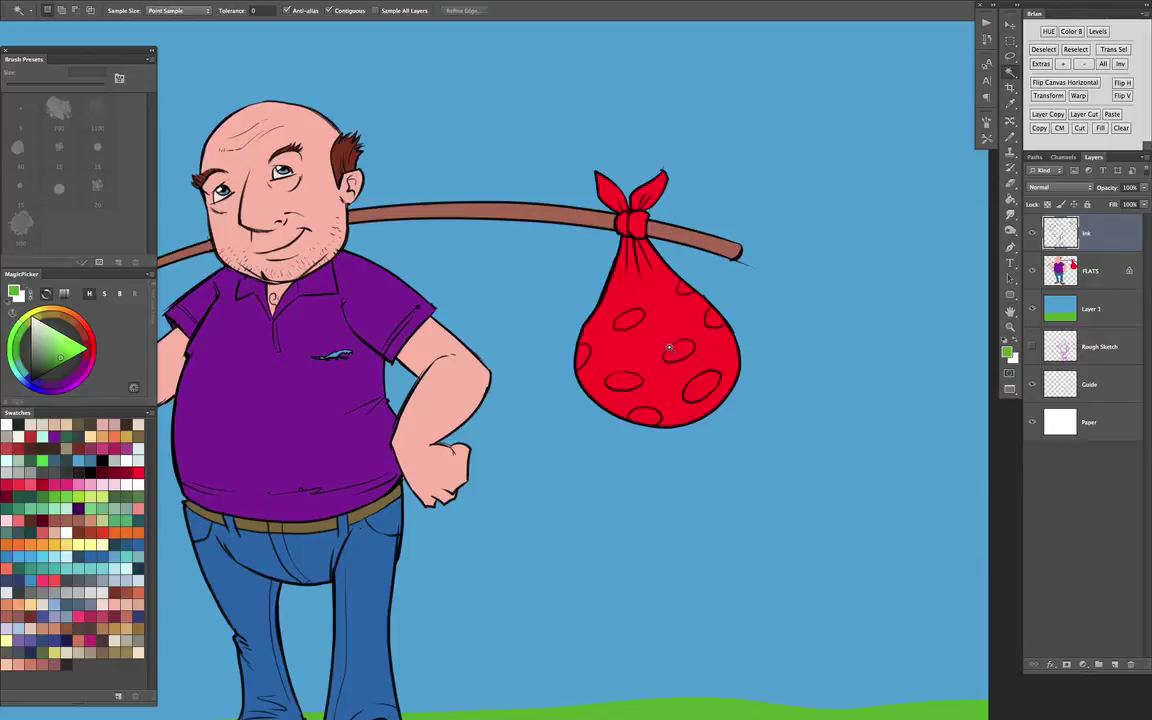
{"action": "scroll", "coordinate": [684, 337], "scroll_direction": "up", "scroll_amount": 1}
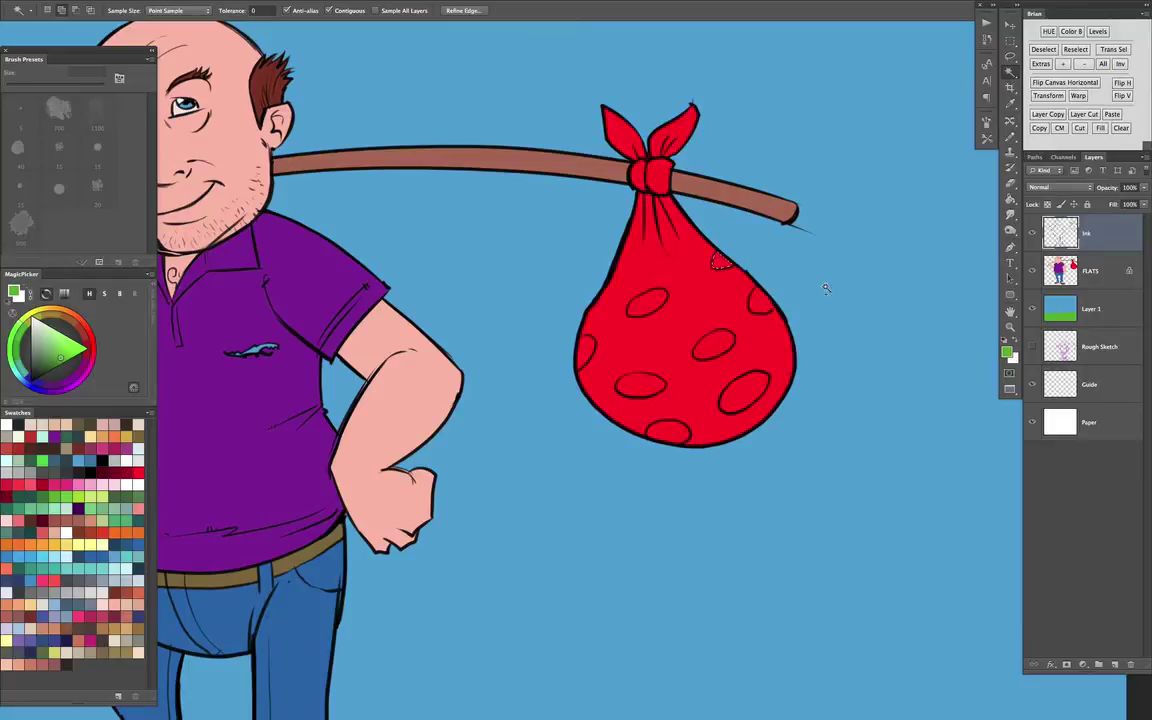
{"action": "left_click", "coordinate": [709, 350]}
{"action": "key", "text": "ctrl+d"}
Reset the colors to black and white, then select all the bindle's spots on the Ink layer with the Magic Wand and expand the selection
{"action": "key", "text": "b"}
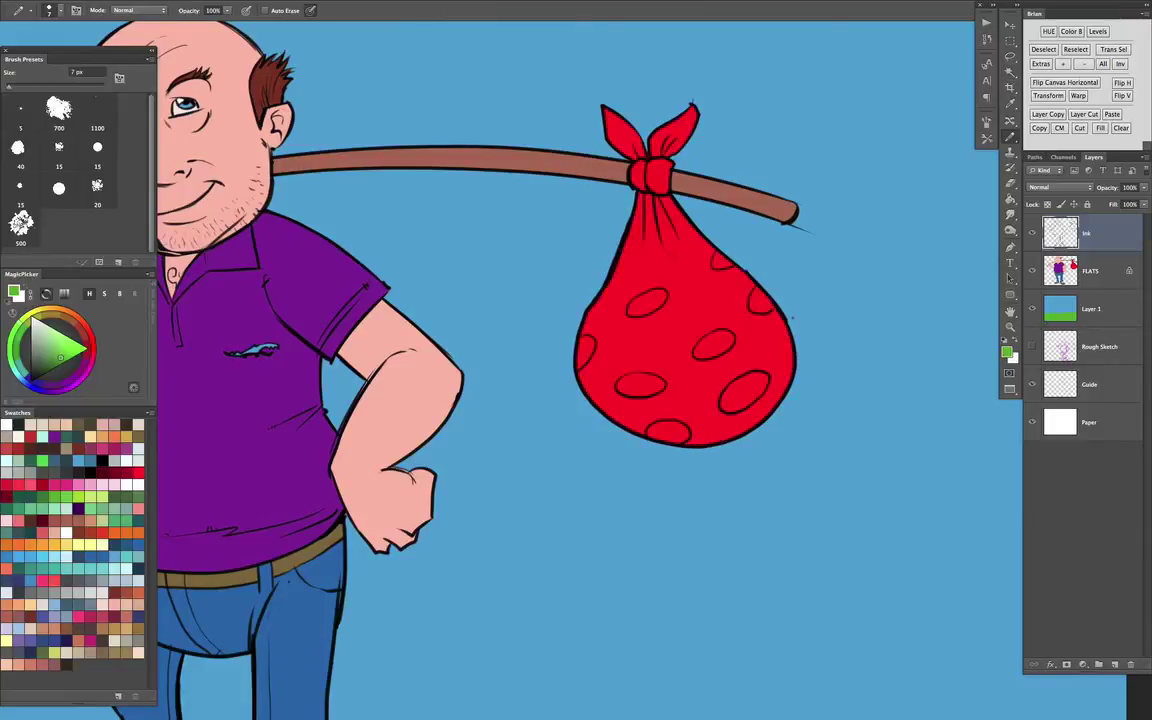
{"action": "key", "text": "d"}
{"action": "key", "text": "w"}
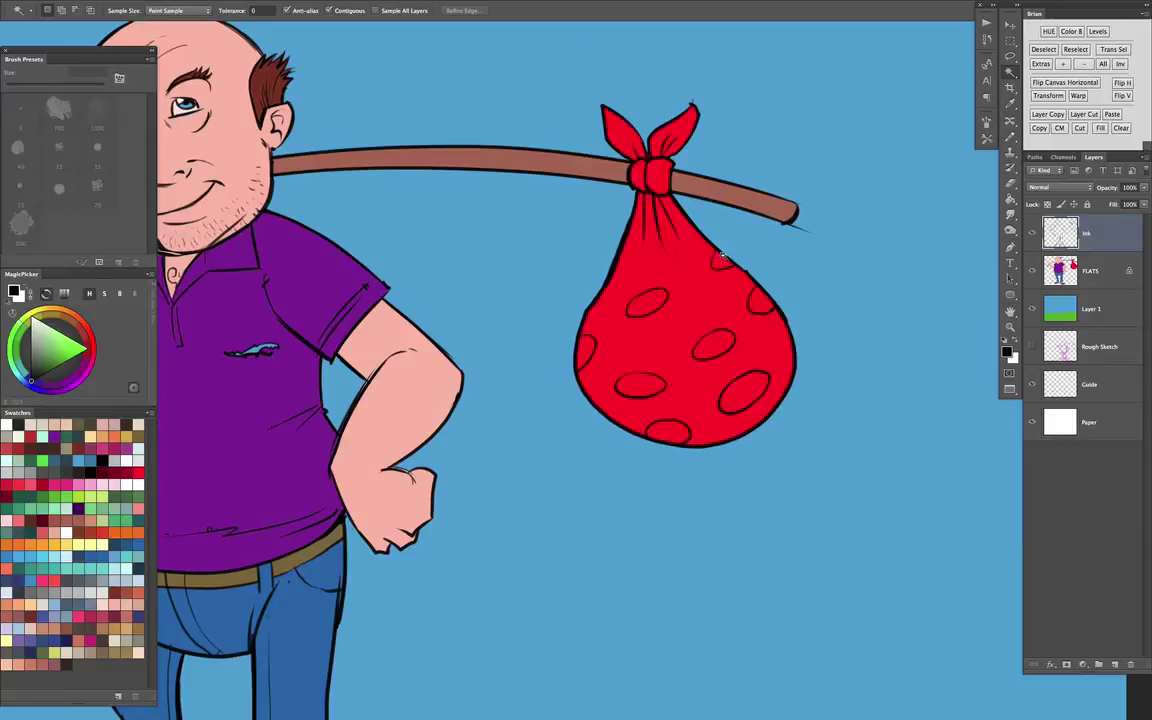
{"action": "left_click", "coordinate": [760, 303], "text": "shift"}
{"action": "left_click", "coordinate": [720, 346], "text": "shift"}
{"action": "left_click", "coordinate": [744, 388], "text": "shift"}
{"action": "left_click", "coordinate": [650, 304], "text": "shift"}
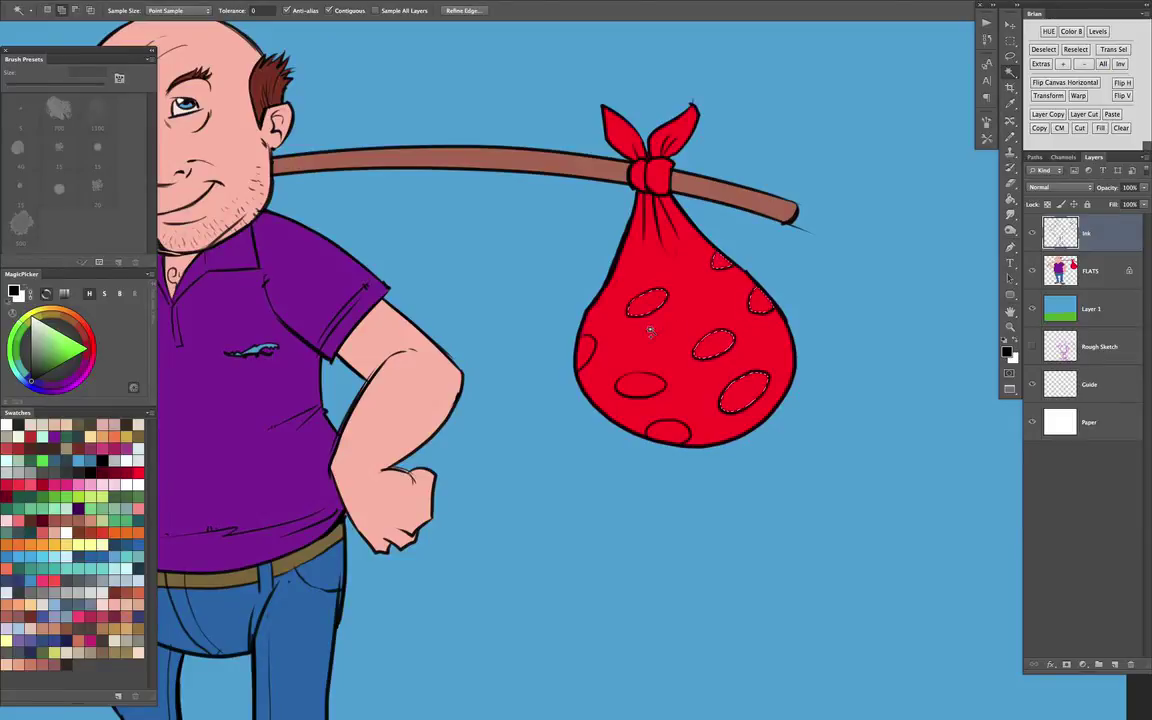
{"action": "left_click", "coordinate": [642, 386], "text": "shift"}
{"action": "left_click", "coordinate": [590, 352], "text": "shift"}
{"action": "left_click", "coordinate": [676, 430], "text": "shift"}
{"action": "left_click", "coordinate": [1065, 67]}
{"action": "key", "text": "Return"}
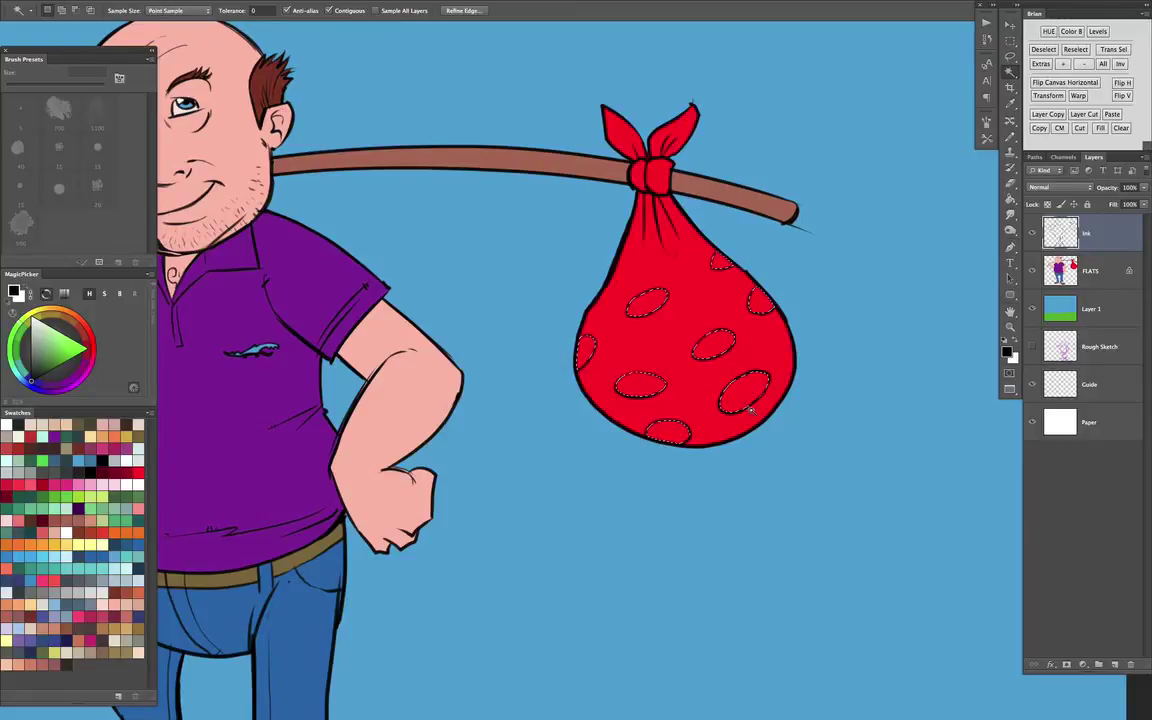
Fill the selected bindle spots with light gray on the FLATS layer and deselect
{"action": "left_click", "coordinate": [1090, 271]}
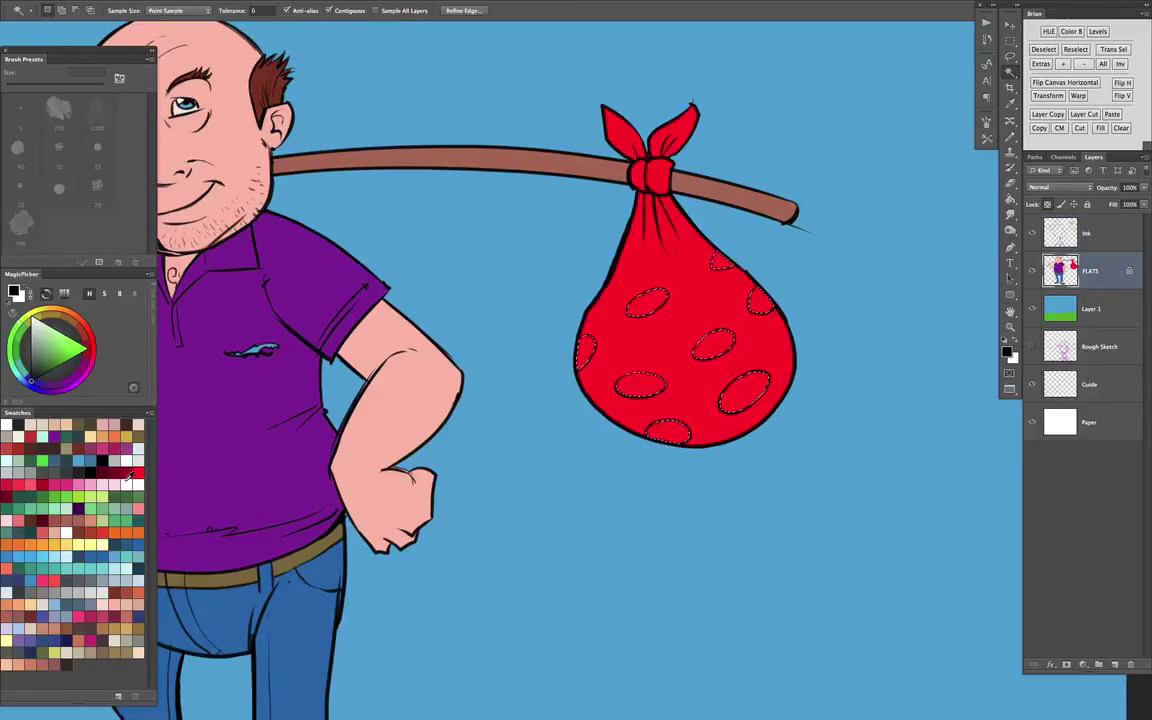
{"action": "left_click", "coordinate": [115, 458]}
{"action": "key", "text": "alt+BackSpace"}
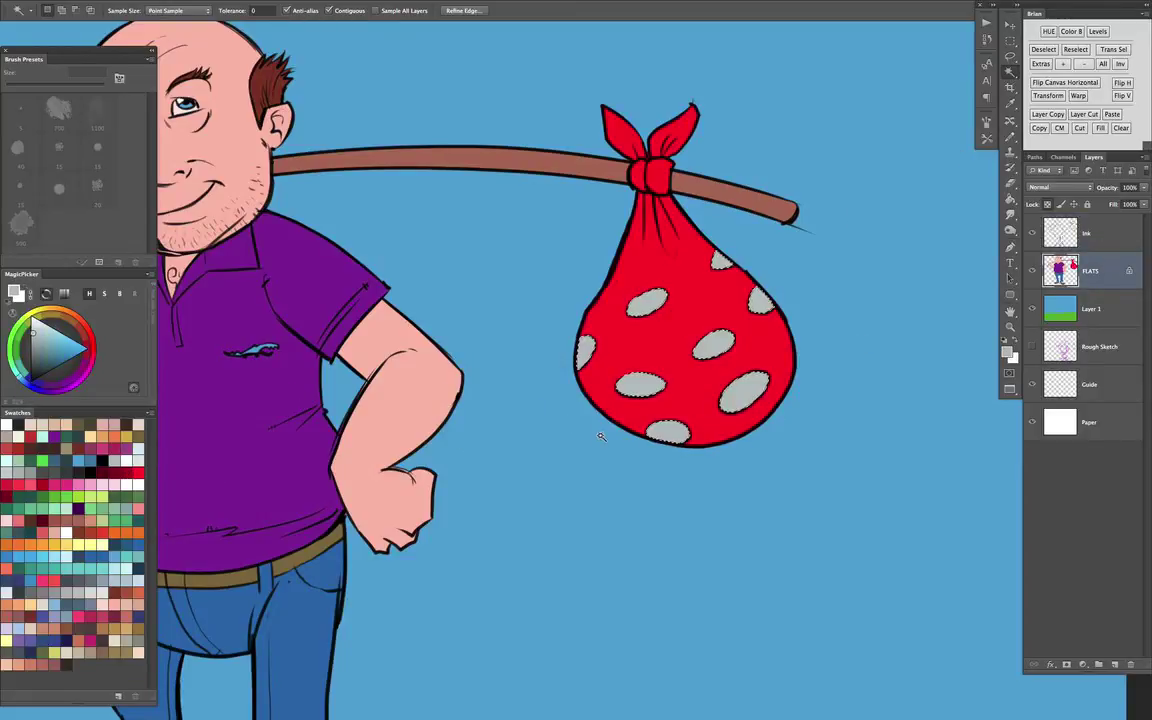
{"action": "key", "text": "ctrl+d"}
{"action": "key", "text": "ctrl+minus"}
{"action": "key", "text": "ctrl+minus"}
{"action": "left_click_drag", "start_coordinate": [670, 494], "coordinate": [836, 394]}
{"action": "key", "text": "ctrl+minus"}
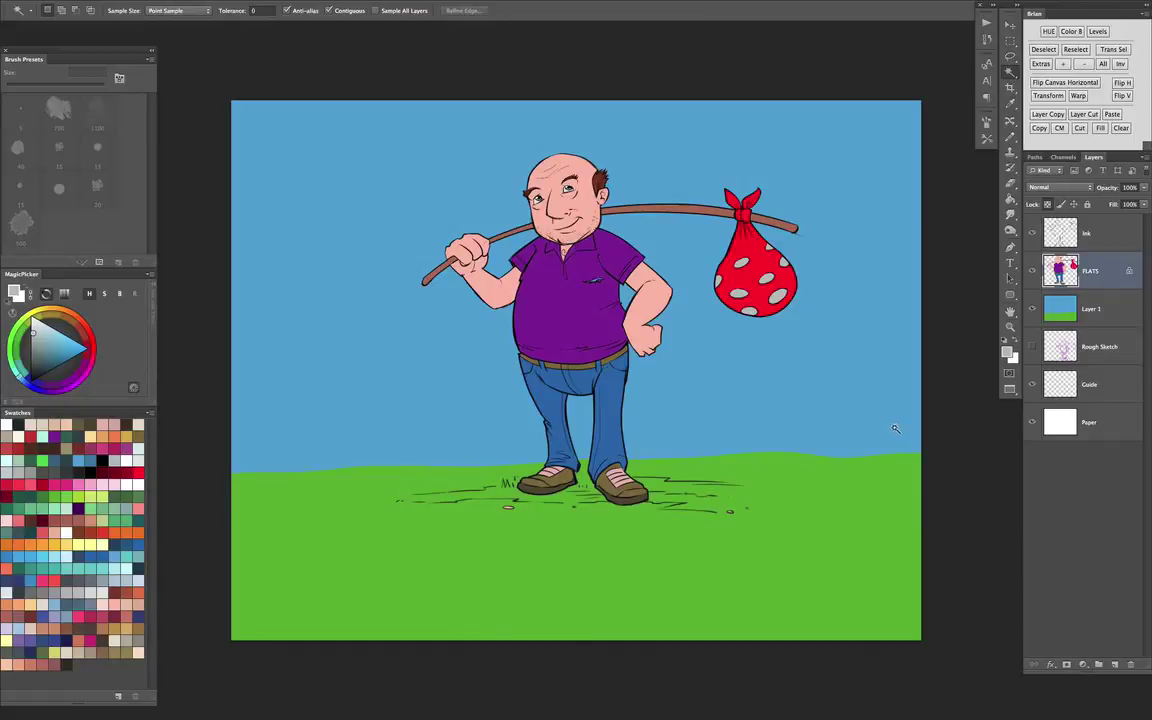
Duplicate the FLATS layer, fully lock the original, and make FLATS copy the active layer
{"action": "left_click_drag", "start_coordinate": [1087, 272], "coordinate": [1098, 664]}
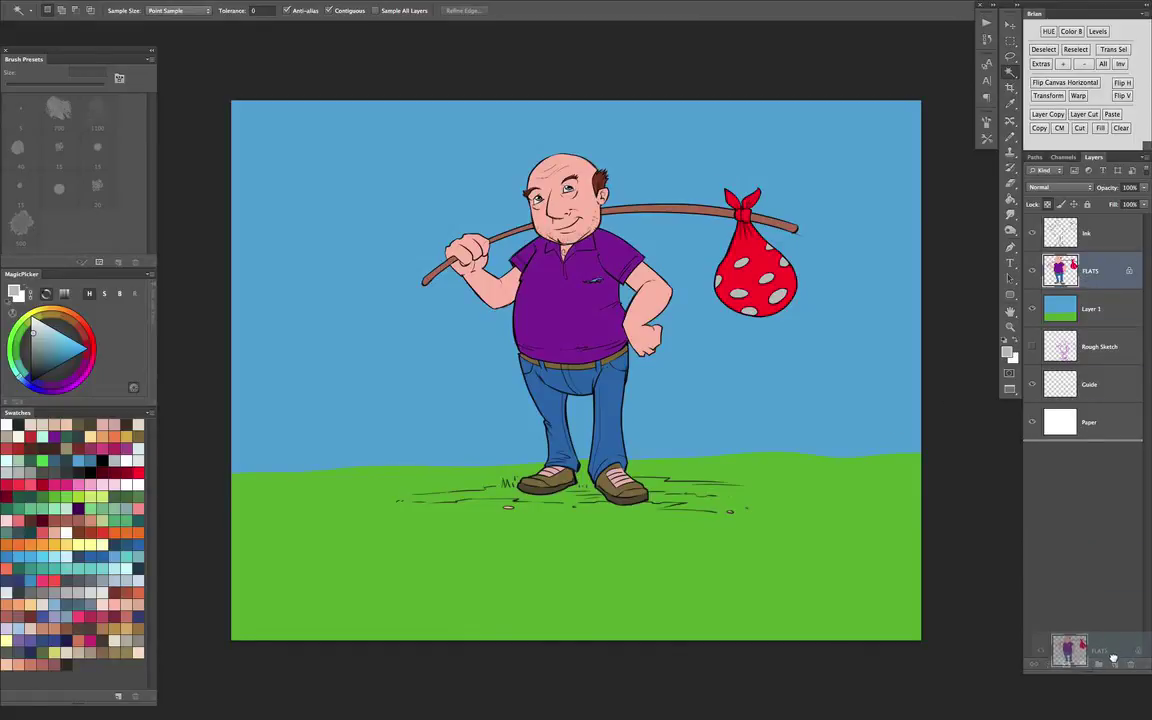
{"action": "left_click", "coordinate": [1082, 310]}
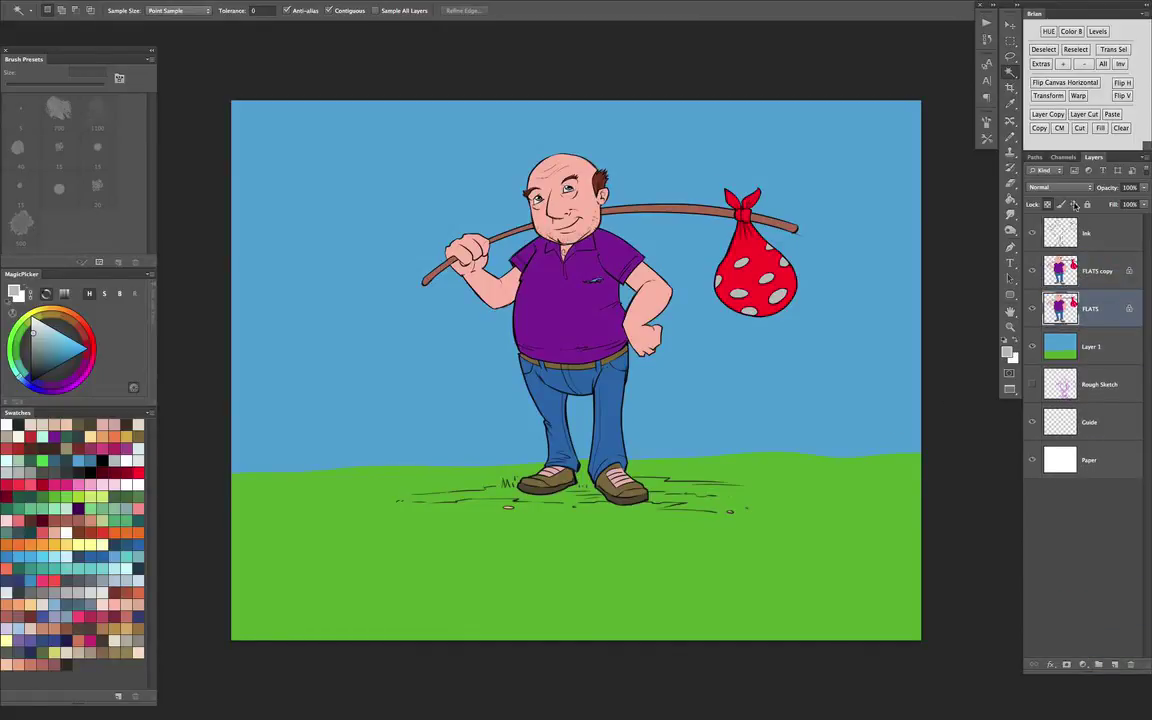
{"action": "left_click", "coordinate": [1087, 204]}
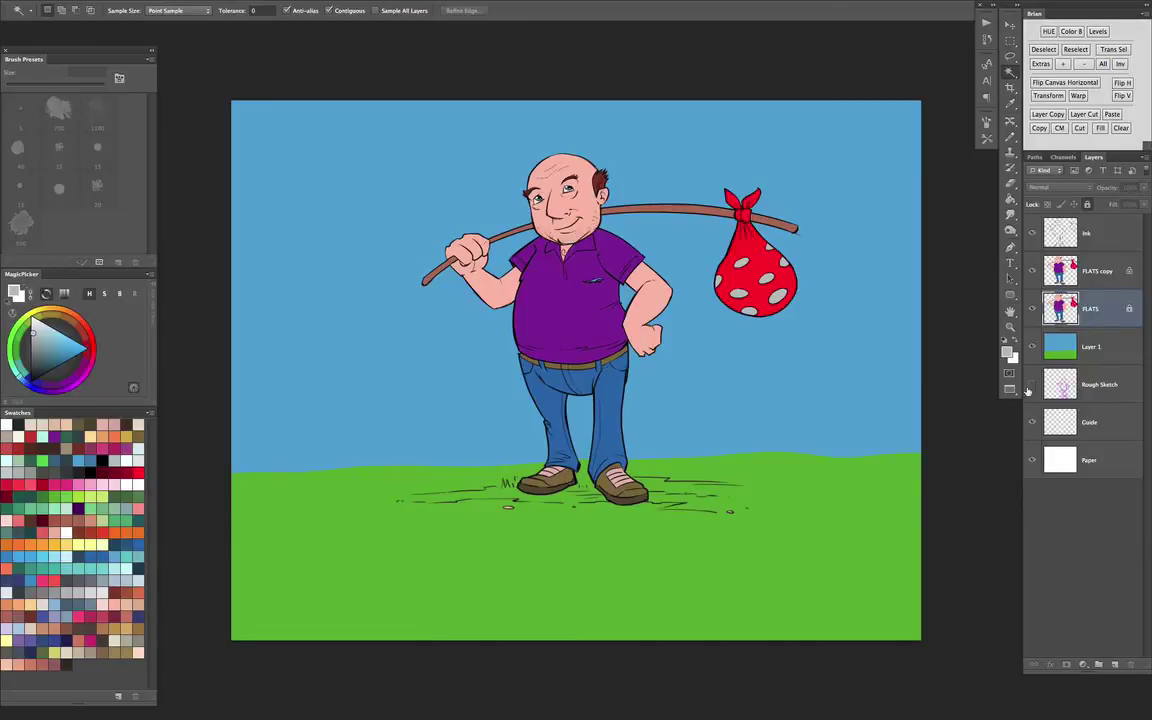
{"action": "left_click", "coordinate": [1082, 280]}
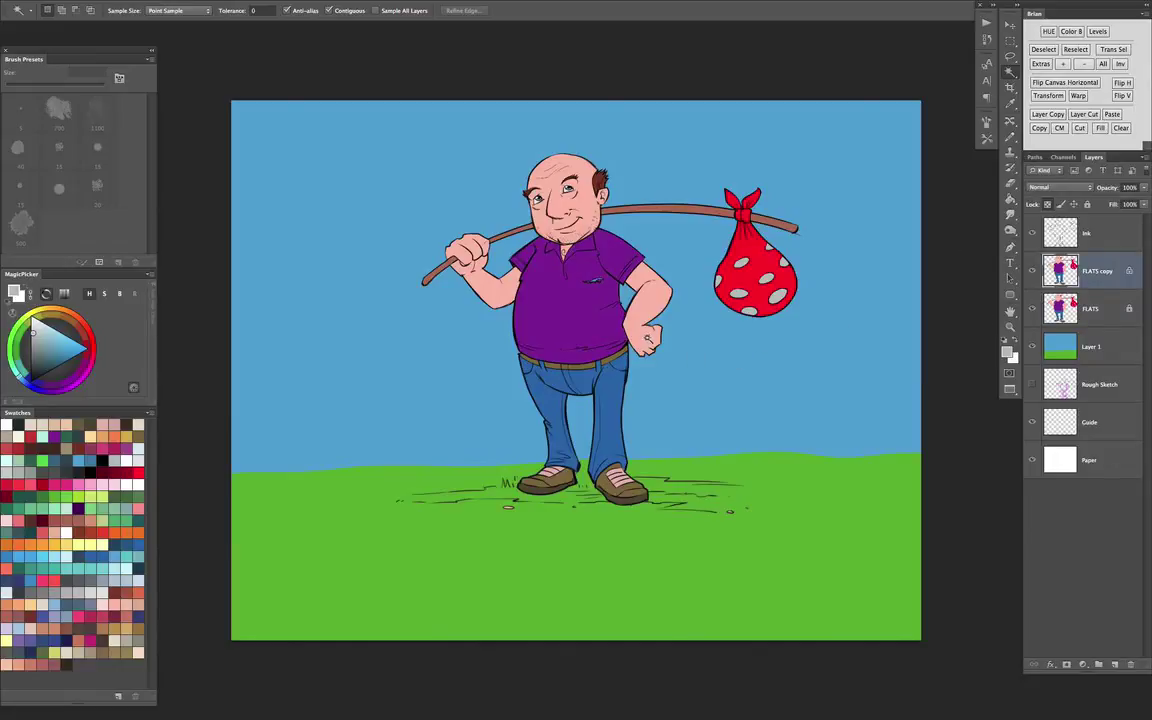
Switch from the Pencil to the Brush tool and load the PAINT - BOBBY CHIU tool preset
{"action": "key", "text": "b"}
{"action": "left_click", "coordinate": [988, 141]}
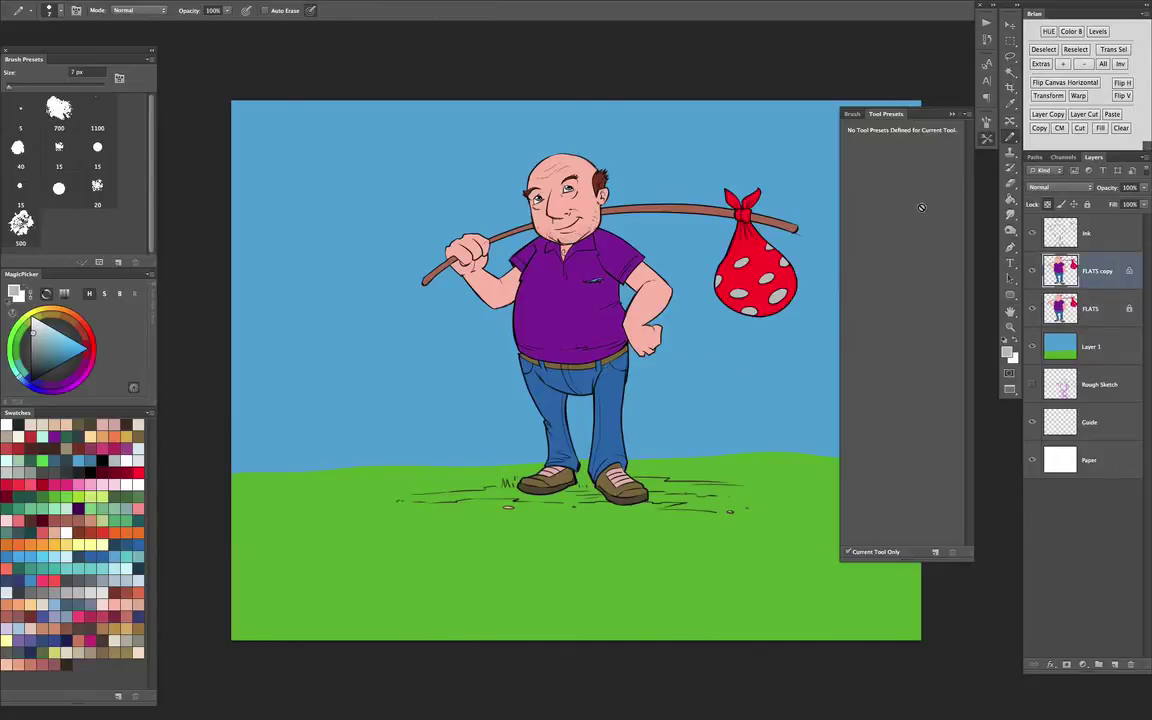
{"action": "left_click", "coordinate": [1012, 138]}
{"action": "left_click", "coordinate": [1060, 135]}
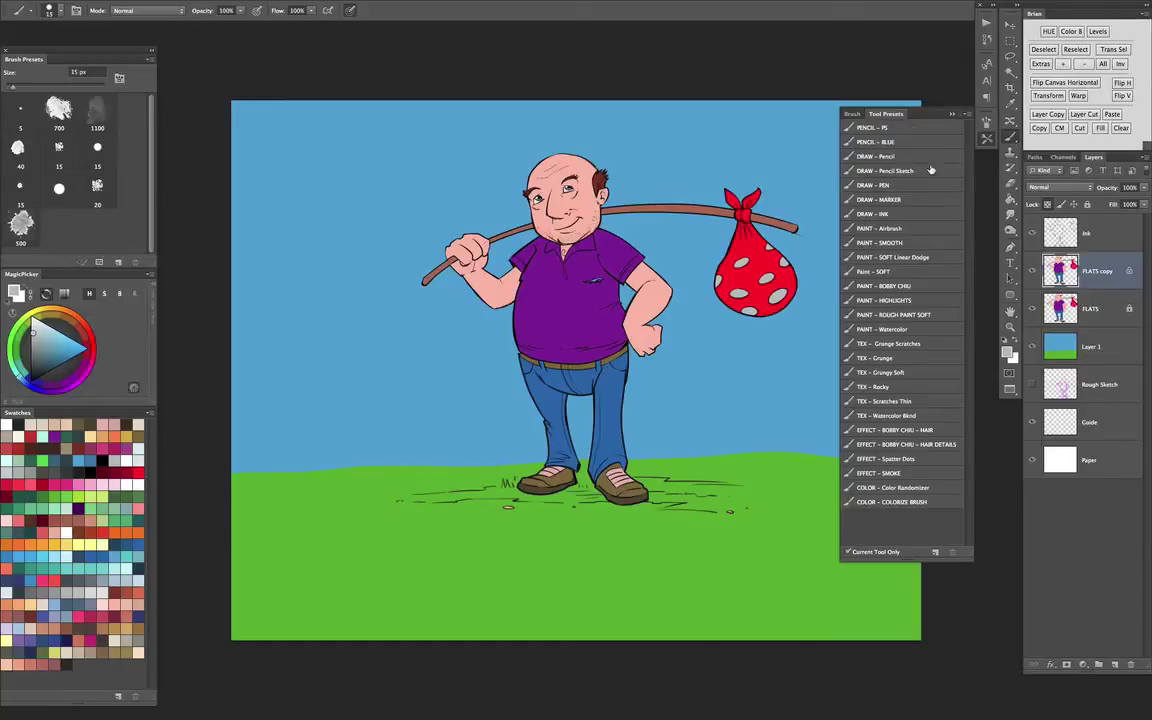
{"action": "left_click", "coordinate": [897, 287]}
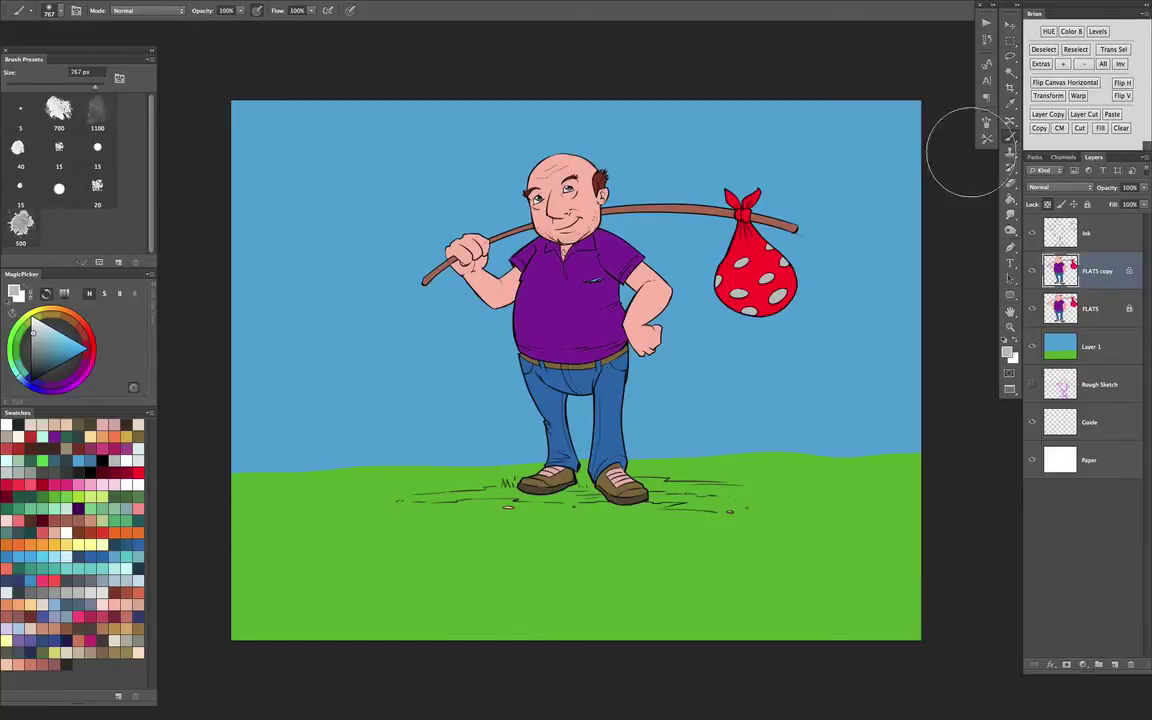
Select the purple shirt on the locked FLATS layer with the Magic Wand and hide the selection edges
{"action": "left_click", "coordinate": [1044, 310]}
{"action": "key", "text": "w"}
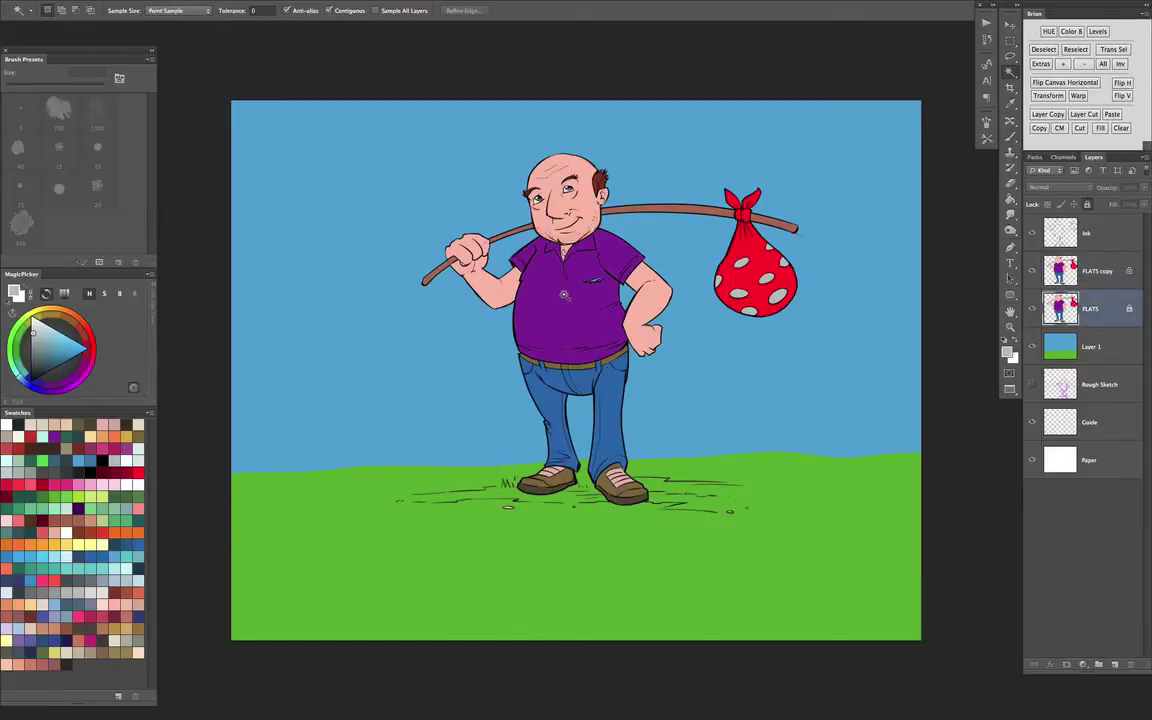
{"action": "left_click", "coordinate": [540, 362]}
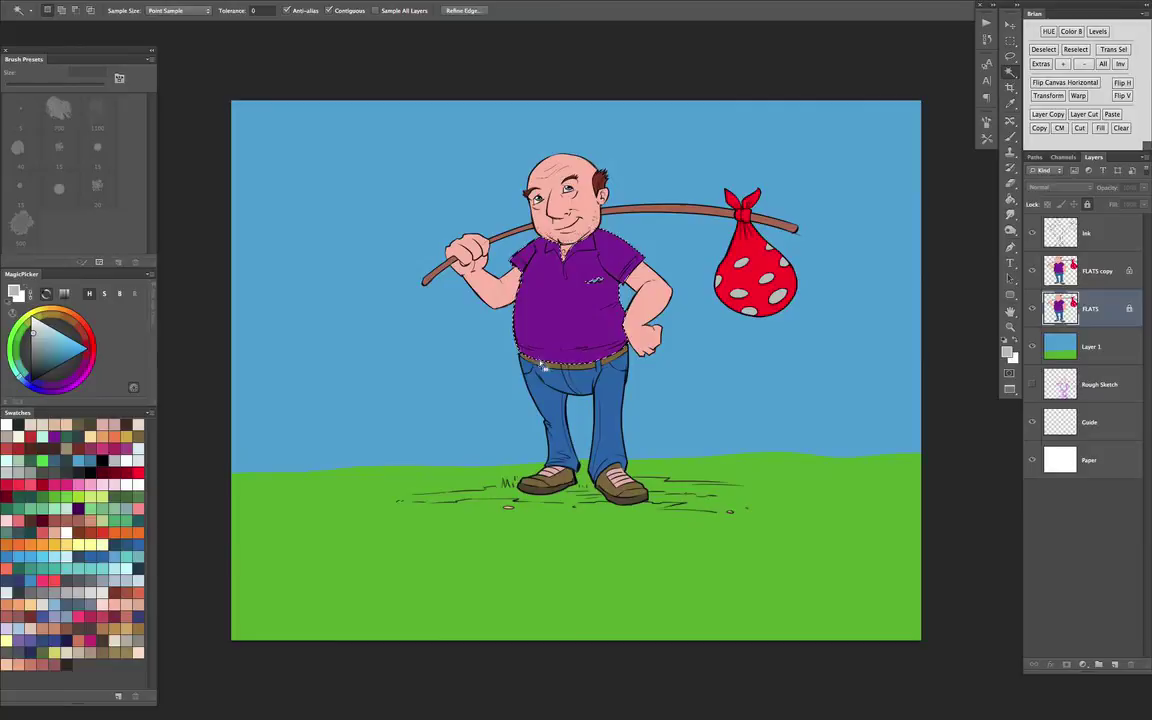
{"action": "left_click", "coordinate": [1041, 64]}
{"action": "key", "text": "b"}
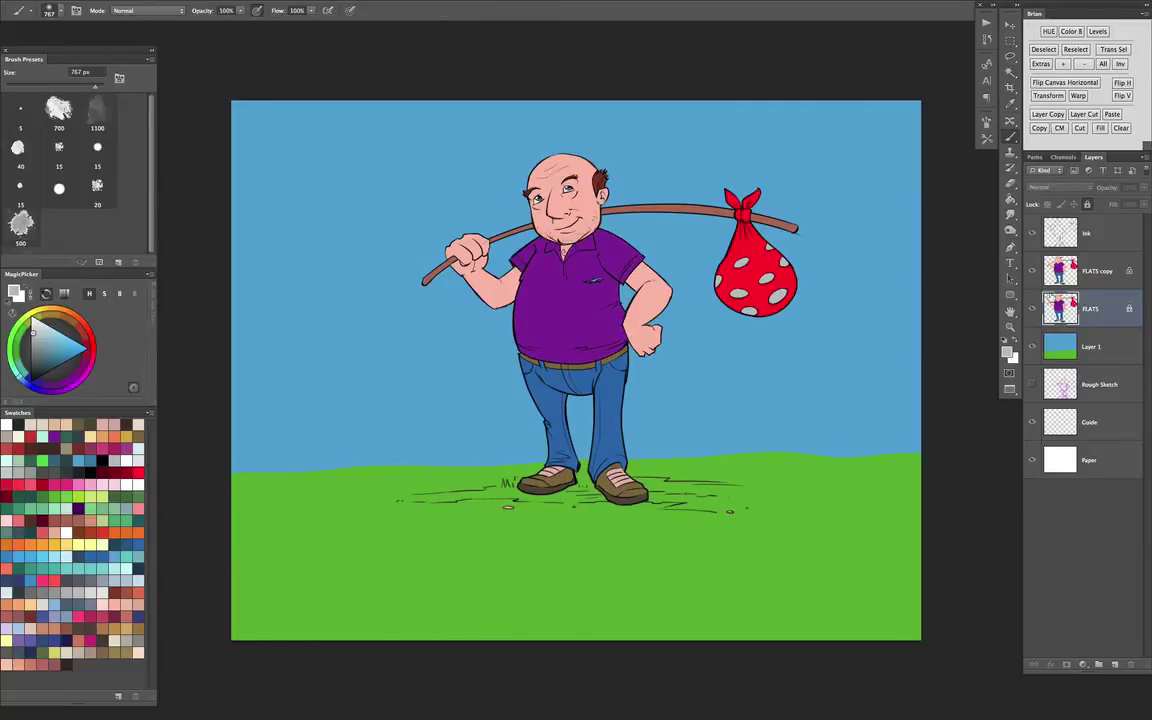
On FLATS copy, brush a soft blue tint over the middle of the shirt at 900 px
{"action": "left_click", "coordinate": [1060, 271]}
{"action": "left_click", "coordinate": [83, 460]}
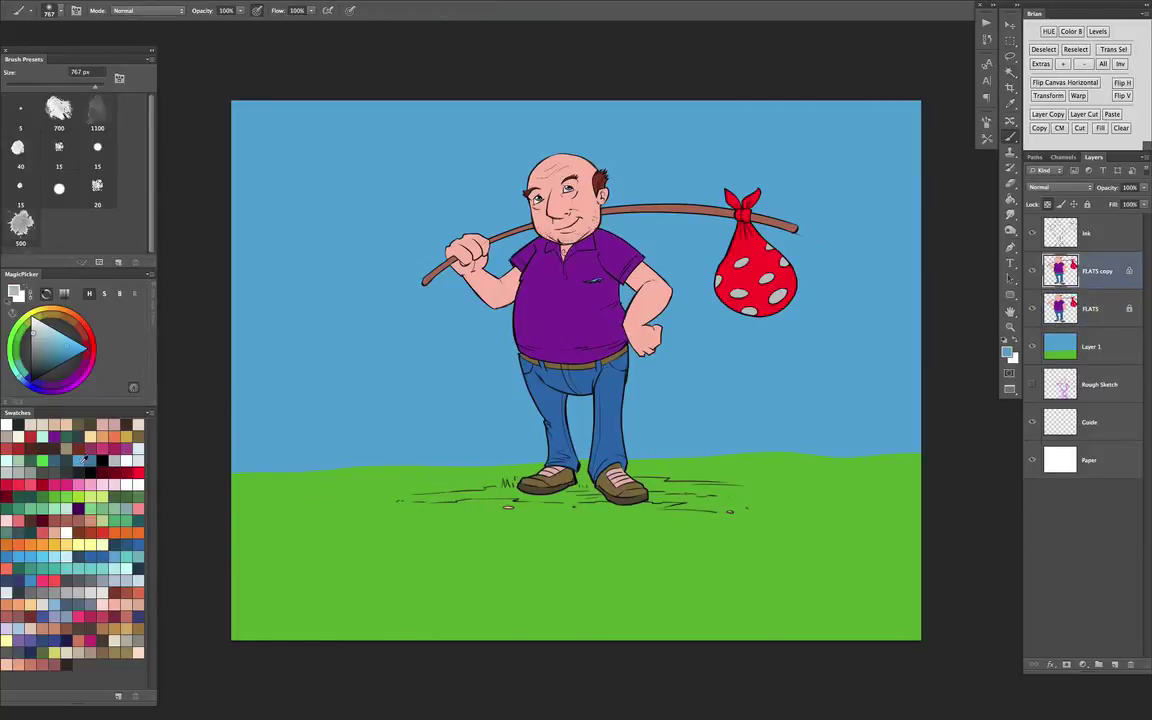
{"action": "key", "text": "]"}
{"action": "key", "text": "]"}
{"action": "mouse_move", "coordinate": [570, 303]}
{"action": "left_mouse_down"}
{"action": "mouse_move", "coordinate": [568, 278]}
{"action": "mouse_move", "coordinate": [568, 327]}
{"action": "left_mouse_up"}
Shade the shirt's lower sides with dark blue-violet at 800 px, then reduce the brush to 500 px
{"action": "left_click", "coordinate": [54, 359]}
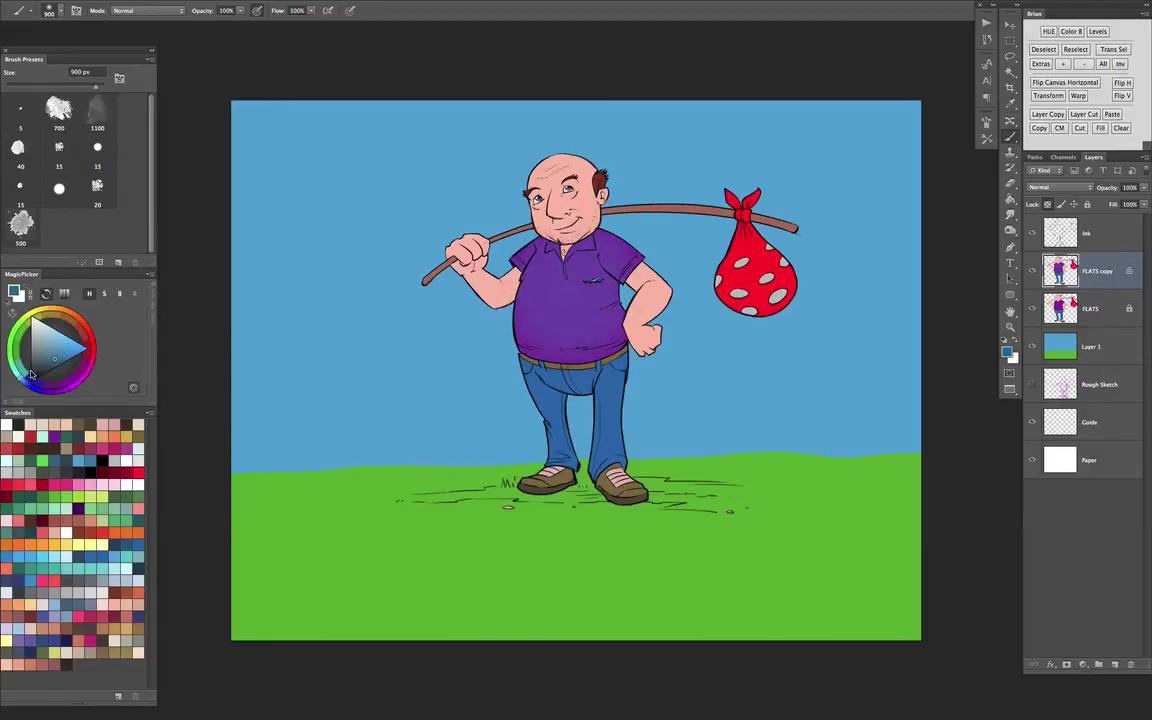
{"action": "left_click", "coordinate": [31, 386]}
{"action": "key", "text": "["}
{"action": "left_click_drag", "start_coordinate": [513, 373], "coordinate": [516, 381]}
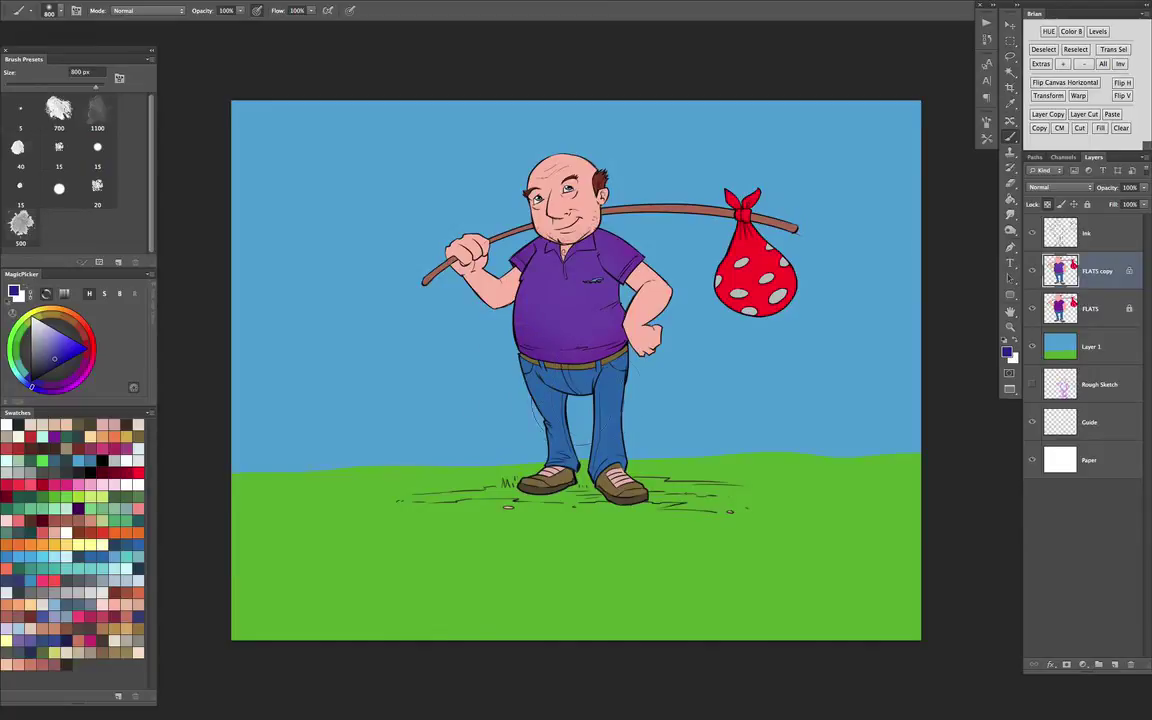
{"action": "left_click_drag", "start_coordinate": [648, 380], "coordinate": [650, 360]}
{"action": "key", "text": "["}
{"action": "key", "text": "["}
{"action": "key", "text": "bracketleft"}
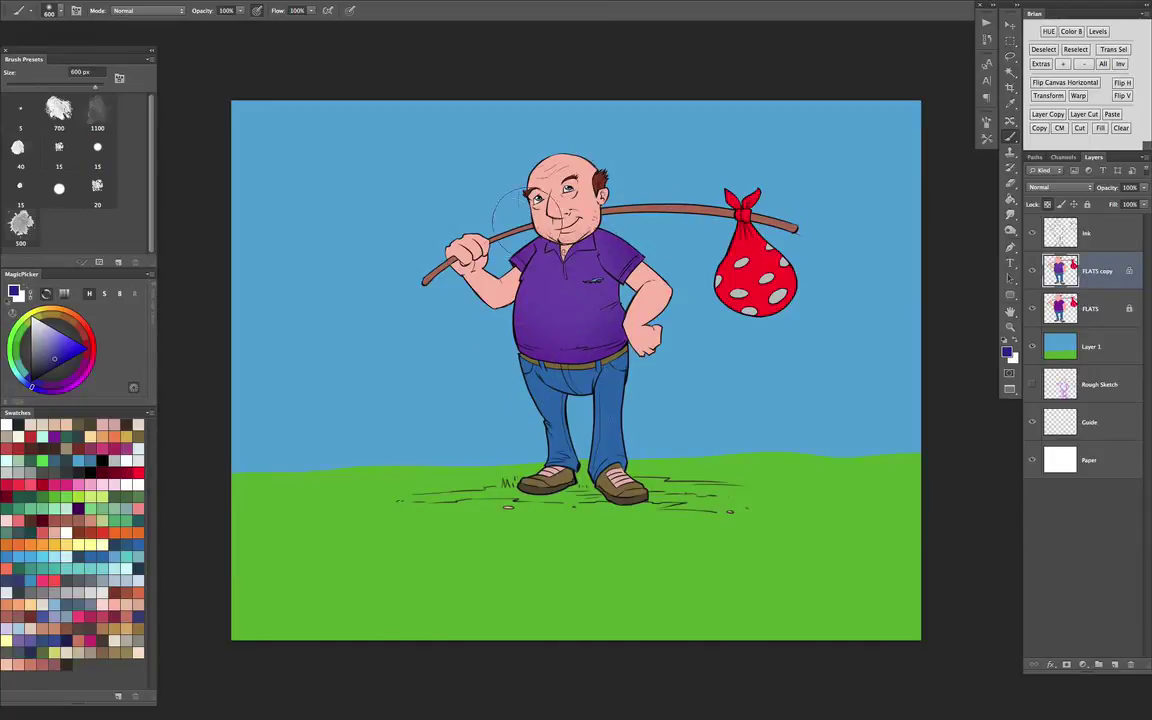
{"action": "key", "text": "super+minus"}
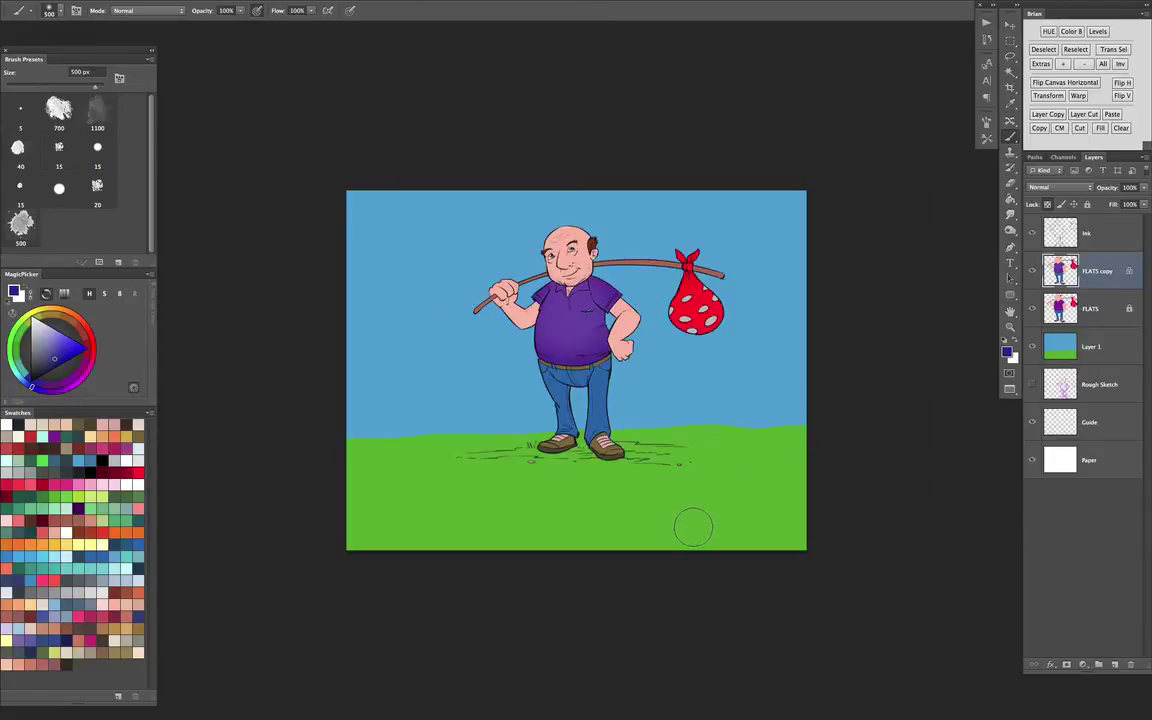
{"action": "key", "text": "super+equal"}
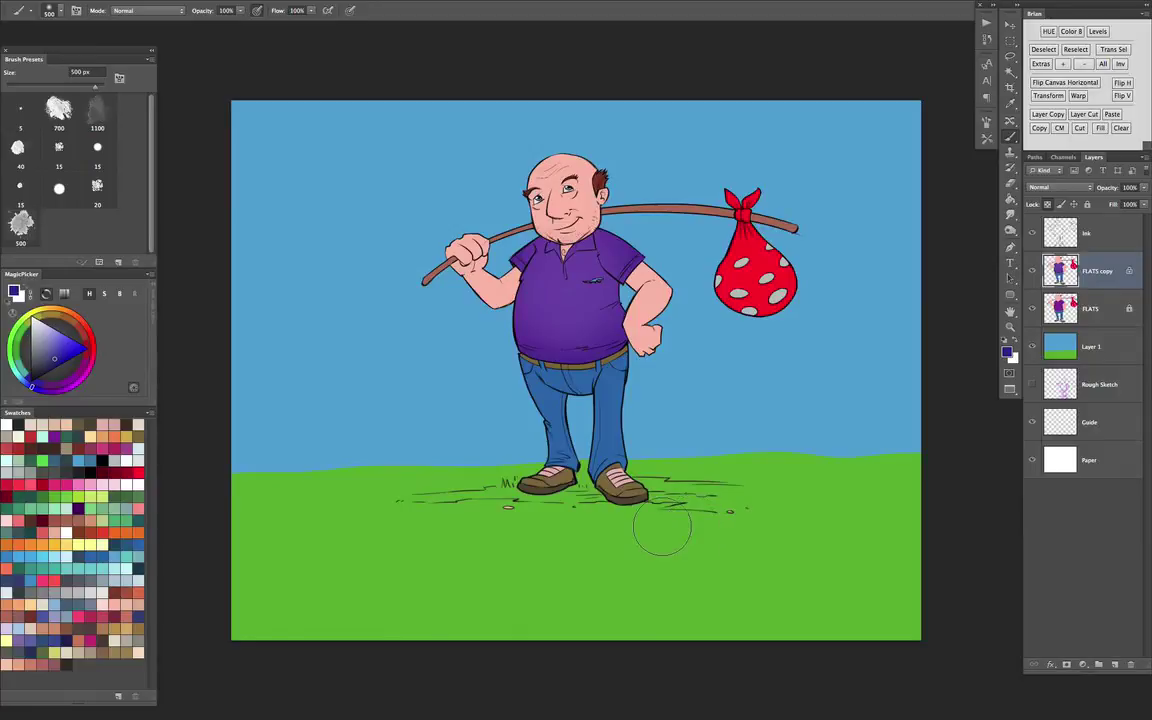